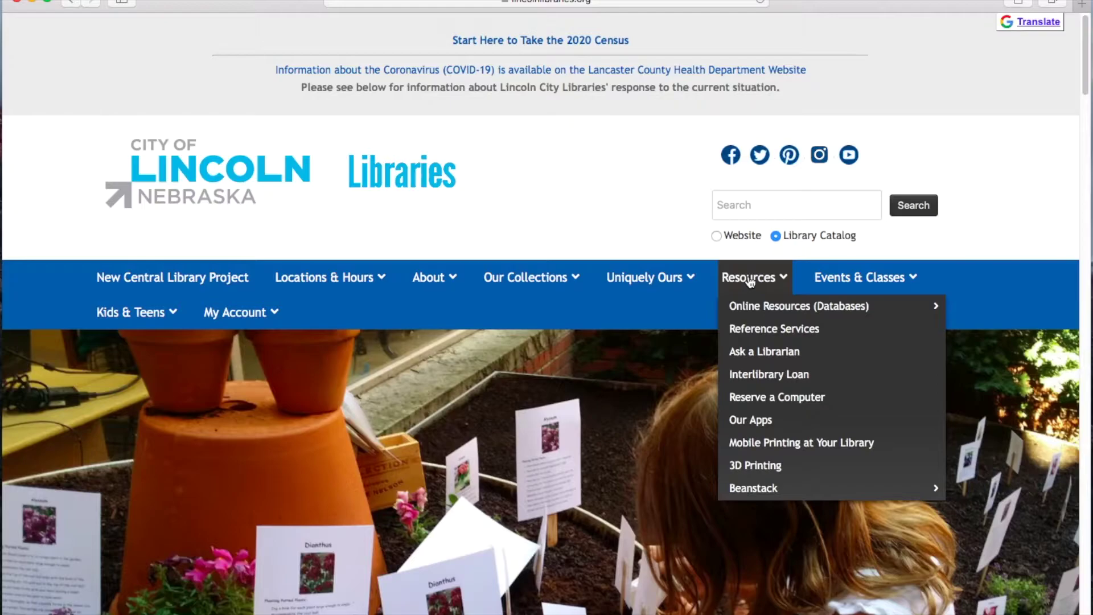
Open the Online Resources page for access inside the library and expand the Arts, Music & Entertainment resources
{"action": "mouse_move", "coordinate": [771, 308]}
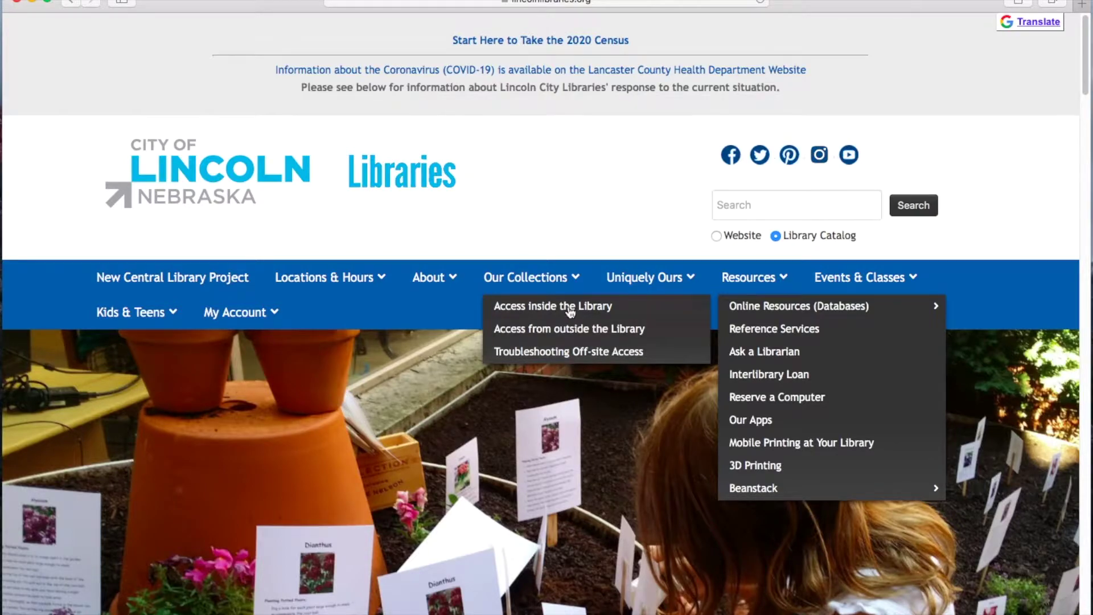
{"action": "left_click", "coordinate": [536, 309]}
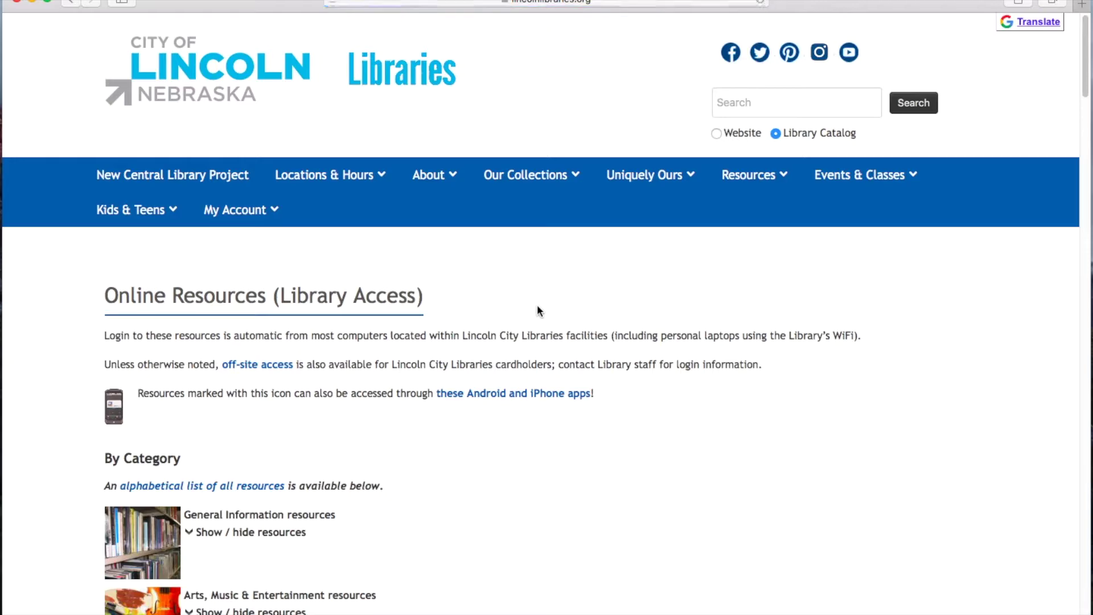
{"action": "scroll", "coordinate": [401, 429], "scroll_direction": "down", "scroll_amount": 3}
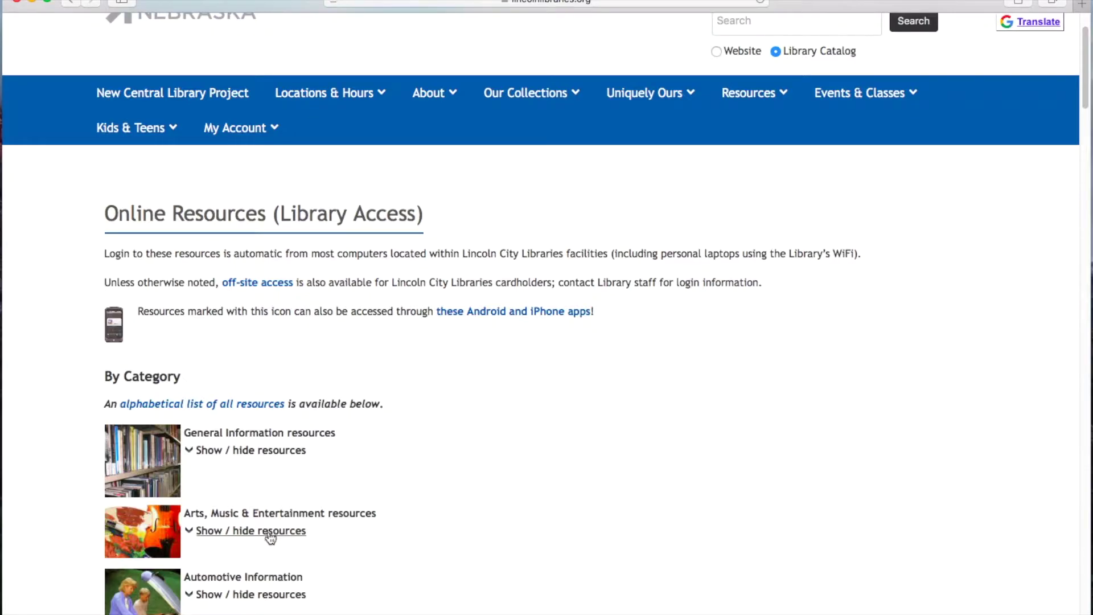
{"action": "left_click", "coordinate": [269, 533]}
{"action": "scroll", "coordinate": [349, 477], "scroll_direction": "down", "scroll_amount": 4}
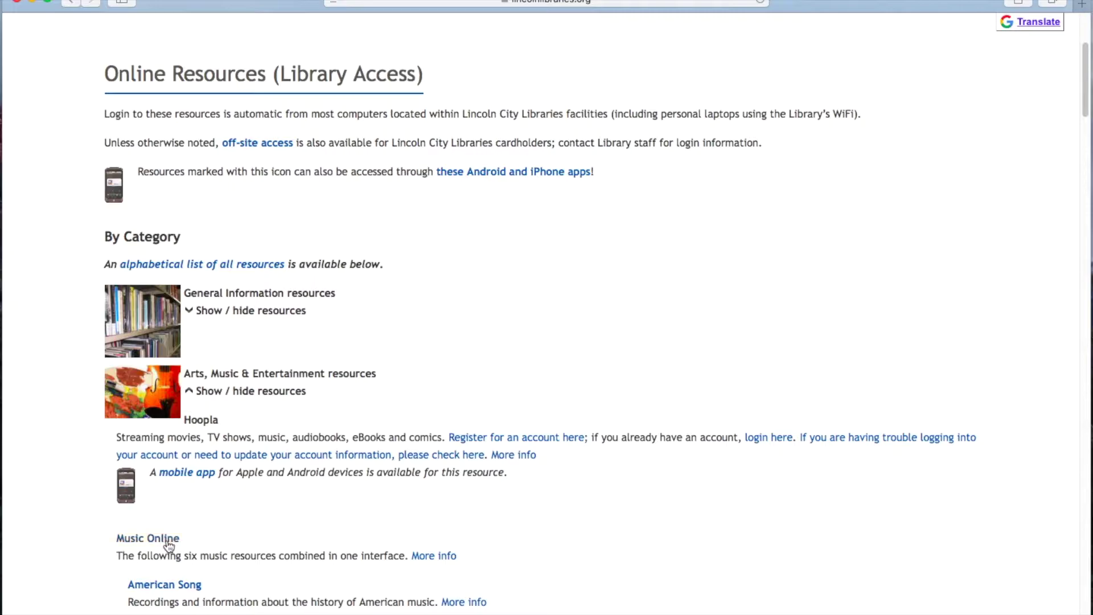
Highlight the Music Online entry with its six music resources, clear the highlight, and open Music Online
{"action": "scroll", "coordinate": [267, 511], "scroll_direction": "down", "scroll_amount": 5}
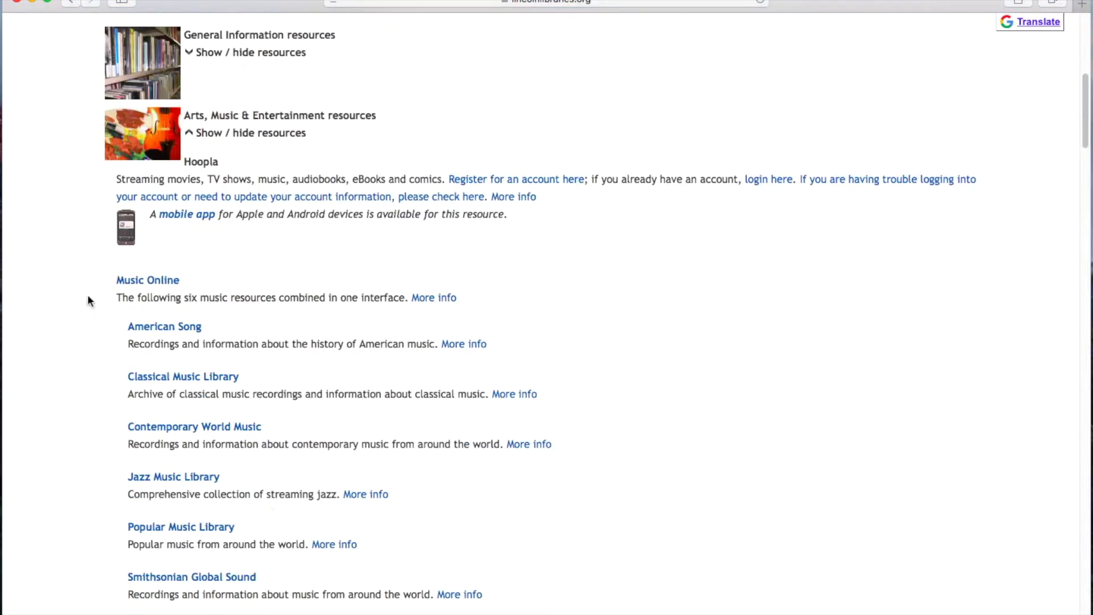
{"action": "left_click_drag", "start_coordinate": [100, 277], "coordinate": [138, 593]}
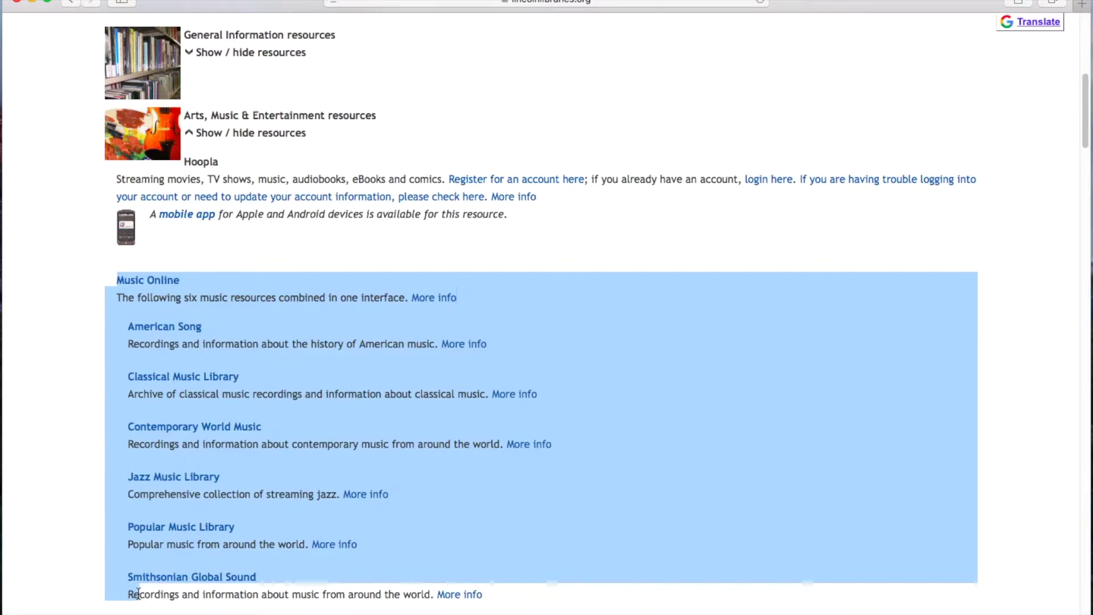
{"action": "left_click", "coordinate": [83, 315]}
{"action": "left_click", "coordinate": [150, 282]}
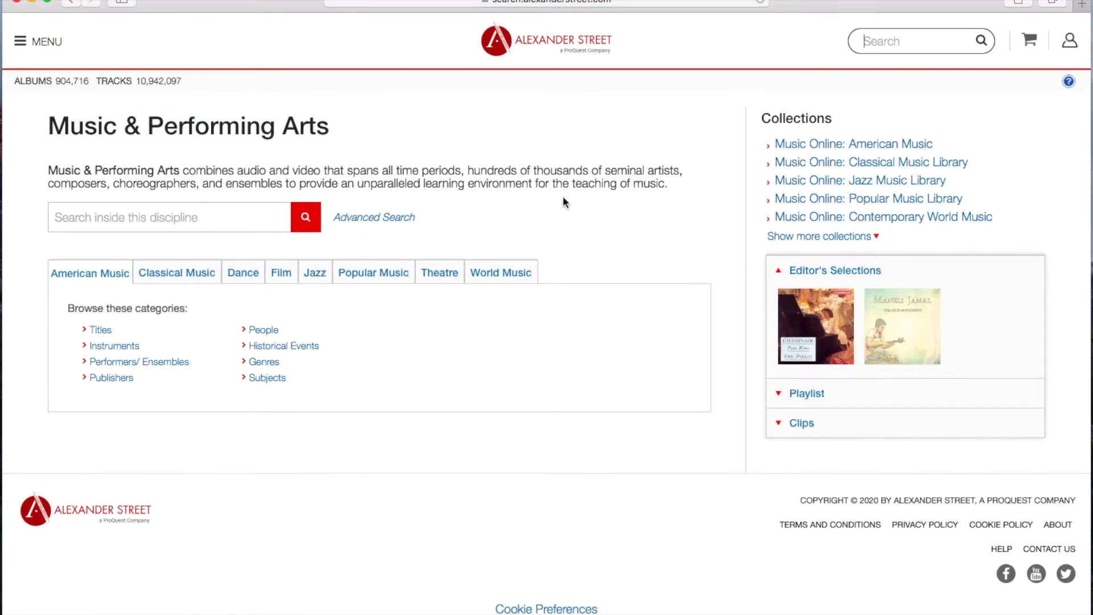
Open the Polley Music Library page of Lincoln City Libraries in a new browser tab
{"action": "key", "text": "super+t"}
{"action": "type", "text": "lincoln ne"}
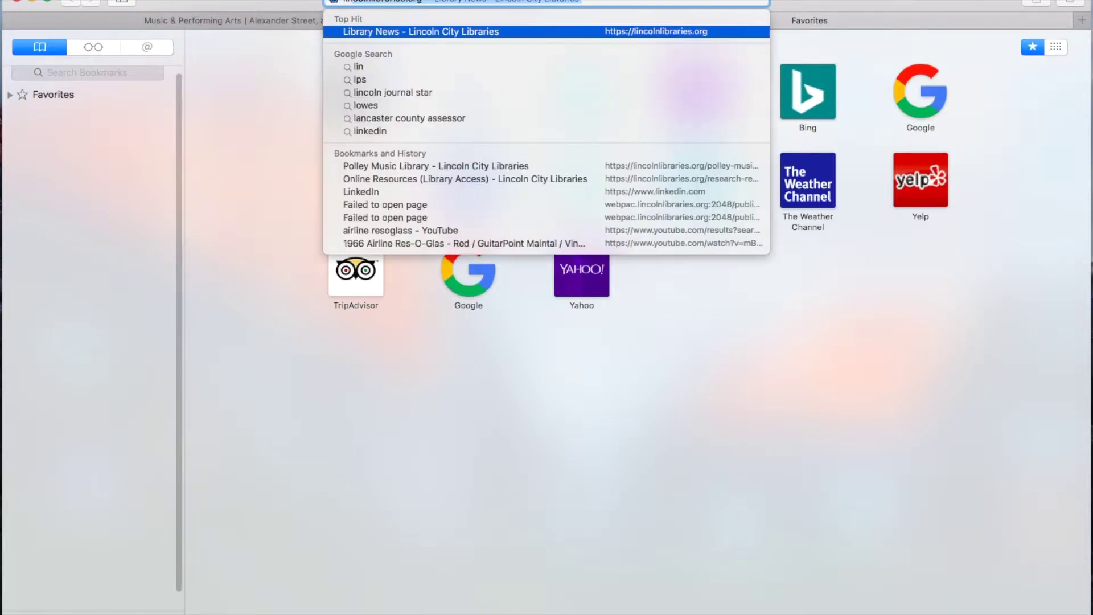
{"action": "left_click", "coordinate": [494, 169]}
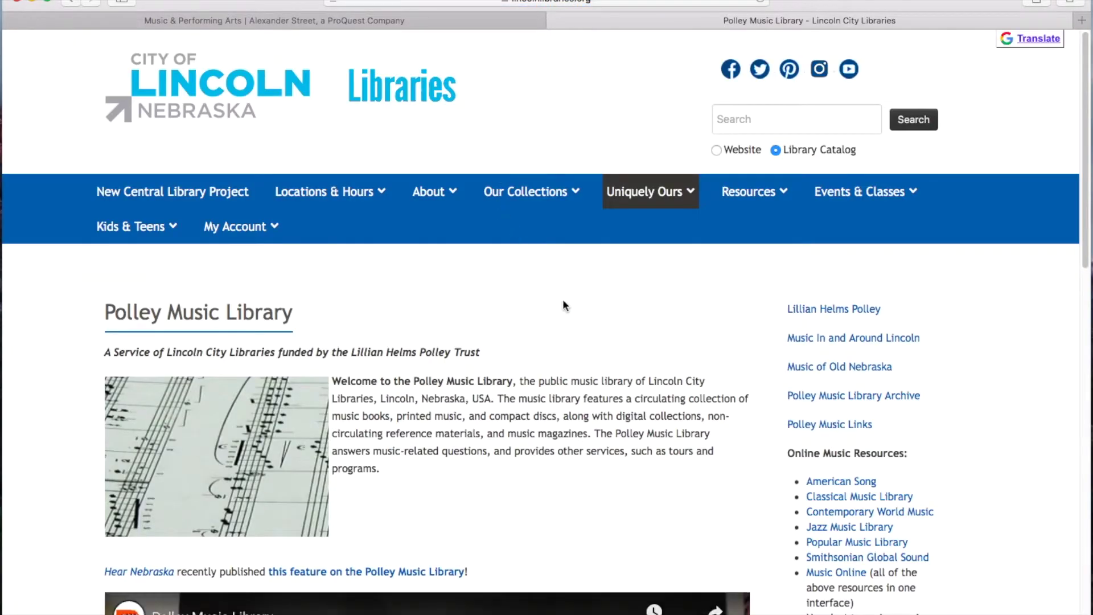
Highlight the Online Music Resources list on the Polley Music Library page, then return to the Music & Performing Arts page
{"action": "scroll", "coordinate": [754, 390], "scroll_direction": "down", "scroll_amount": 1}
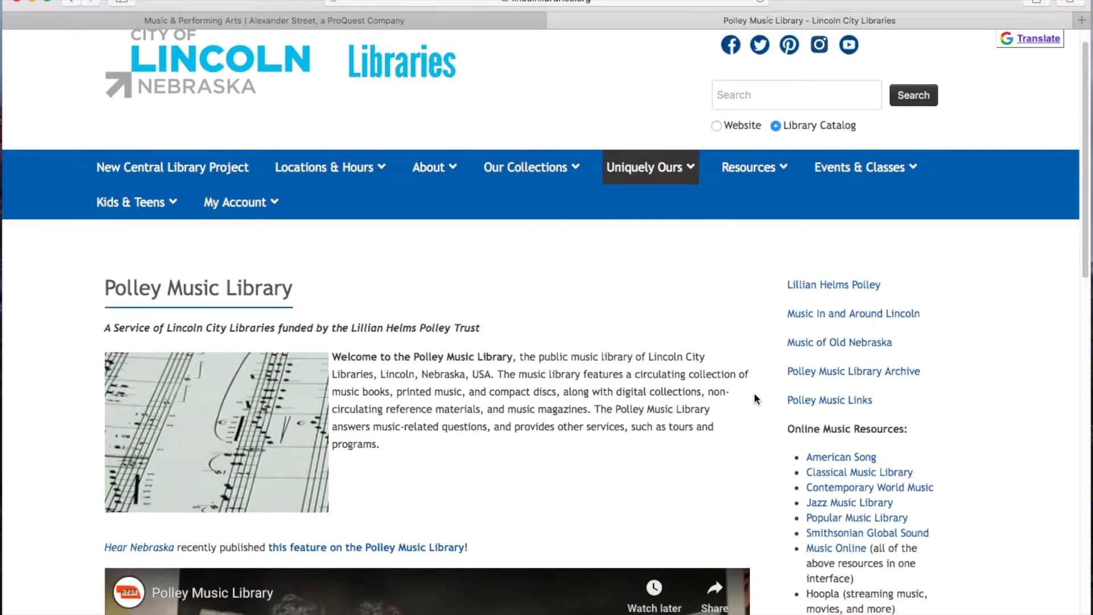
{"action": "left_click_drag", "start_coordinate": [919, 613], "coordinate": [788, 456]}
{"action": "left_click", "coordinate": [997, 576]}
{"action": "left_click", "coordinate": [555, 21]}
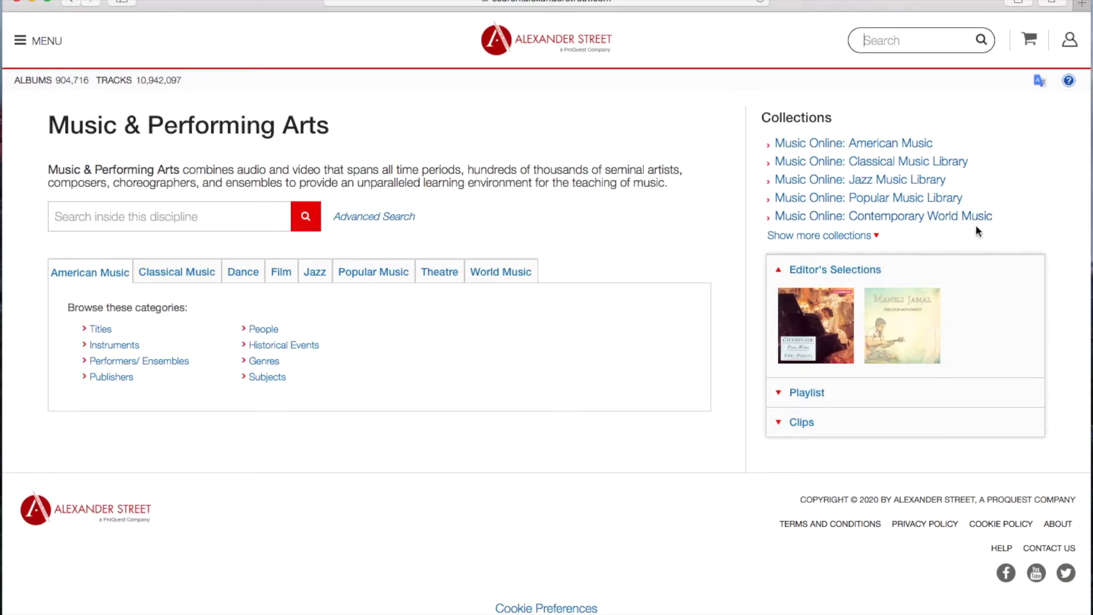
Expand the Collections list to show all Music Online collections and highlight it, then clear the highlight
{"action": "left_click", "coordinate": [857, 237]}
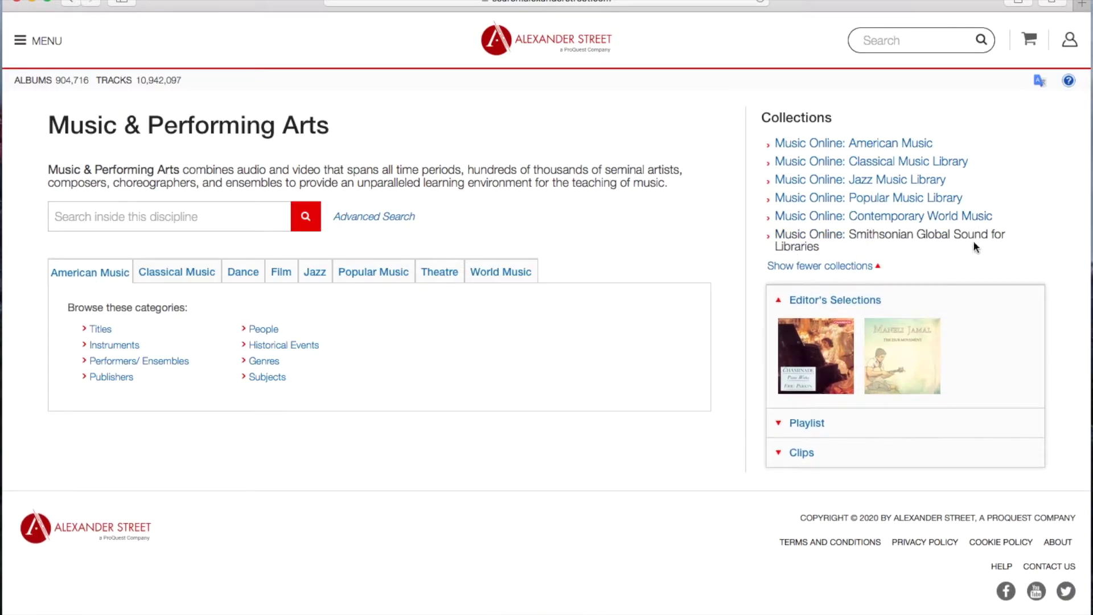
{"action": "left_click_drag", "start_coordinate": [1012, 251], "coordinate": [761, 118]}
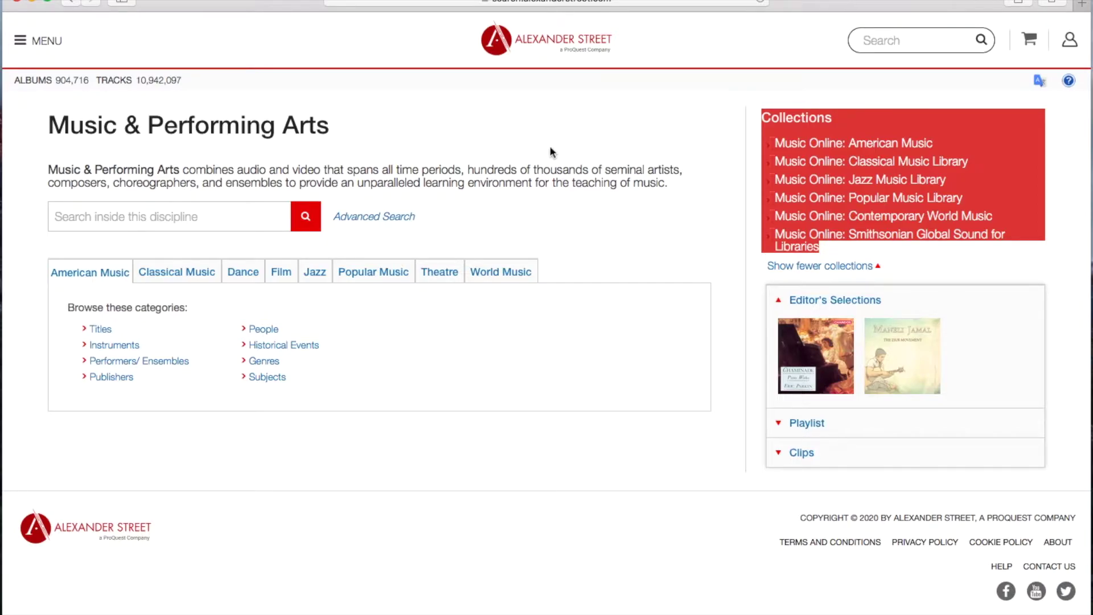
{"action": "left_click", "coordinate": [165, 217]}
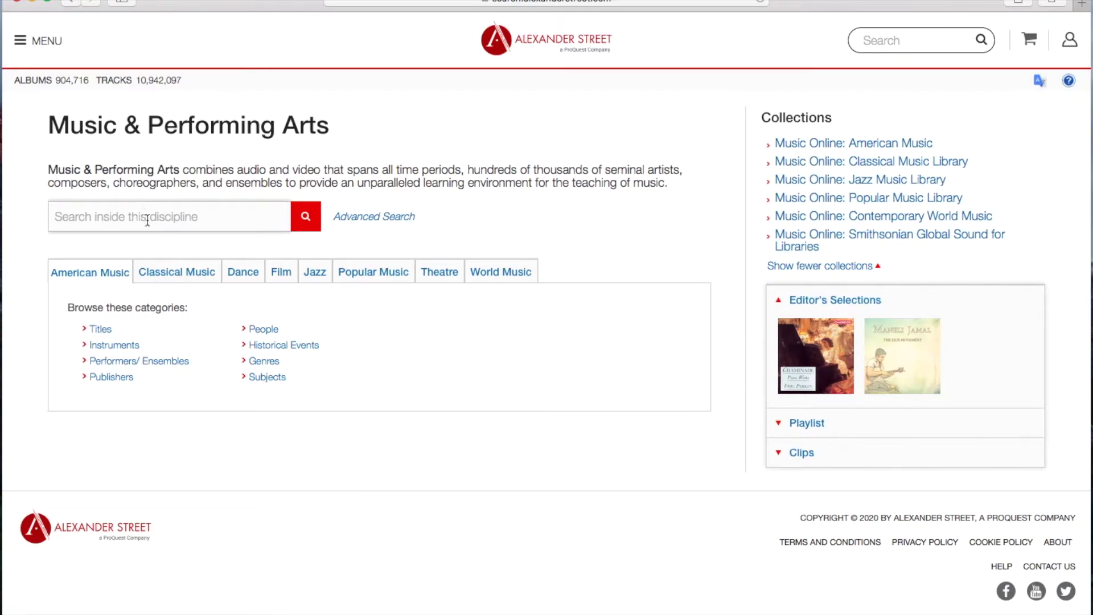
Look through the browse categories for Classical Music, Dance, Film, Jazz, Popular Music, Theatre and World Music
{"action": "left_click", "coordinate": [182, 275]}
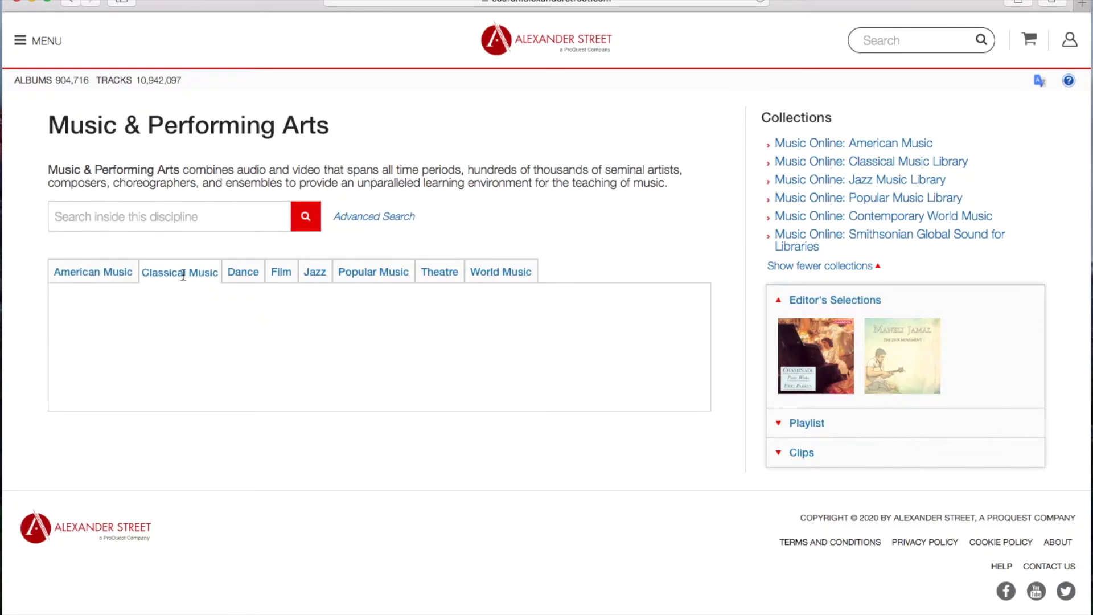
{"action": "left_click", "coordinate": [244, 276]}
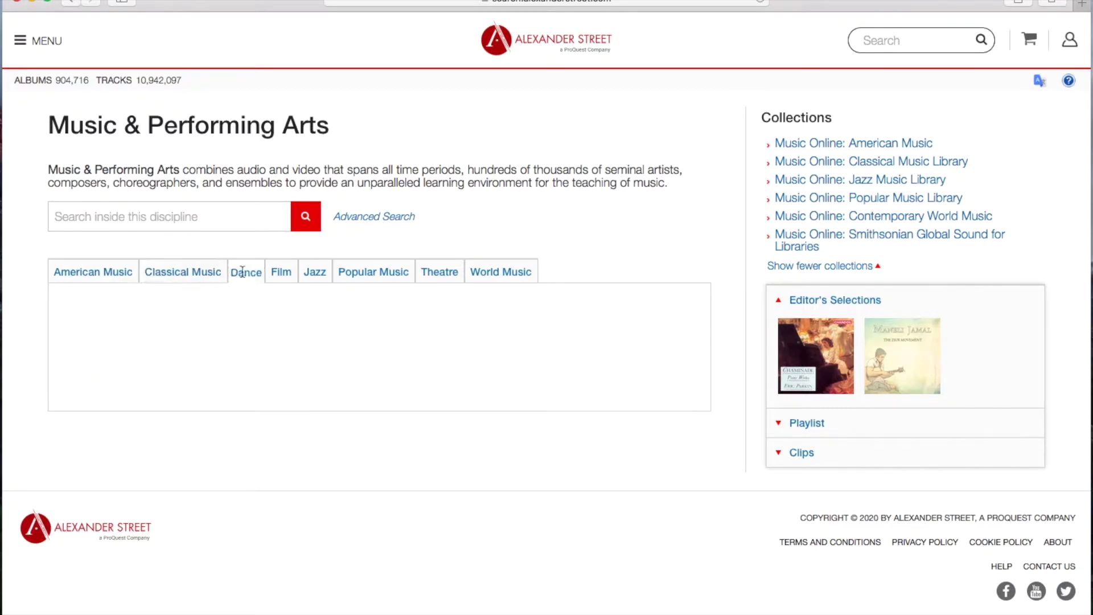
{"action": "left_click", "coordinate": [284, 276]}
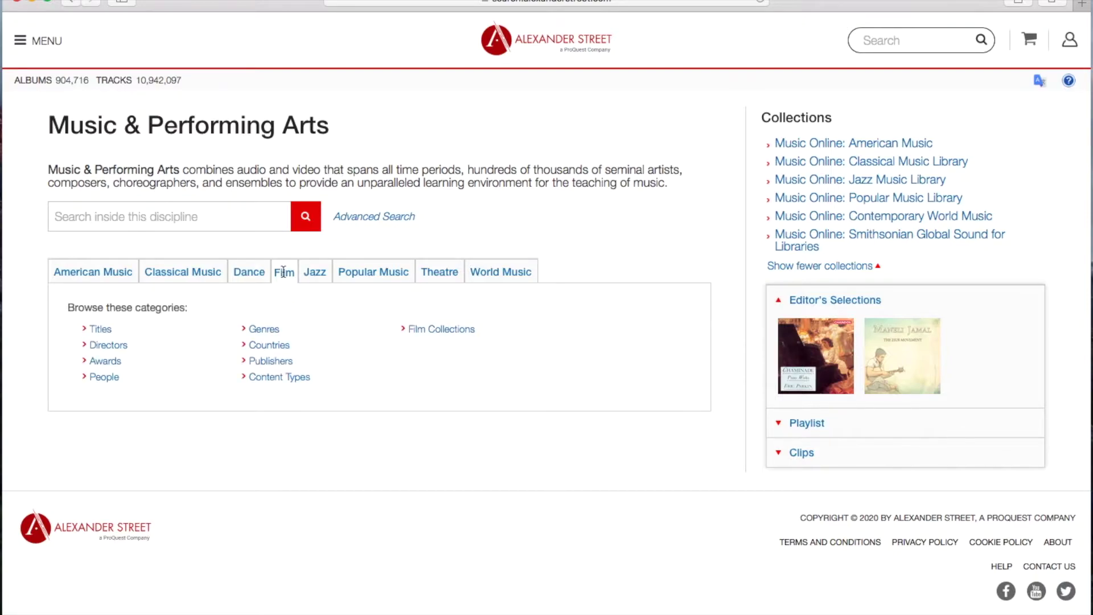
{"action": "left_click", "coordinate": [312, 273]}
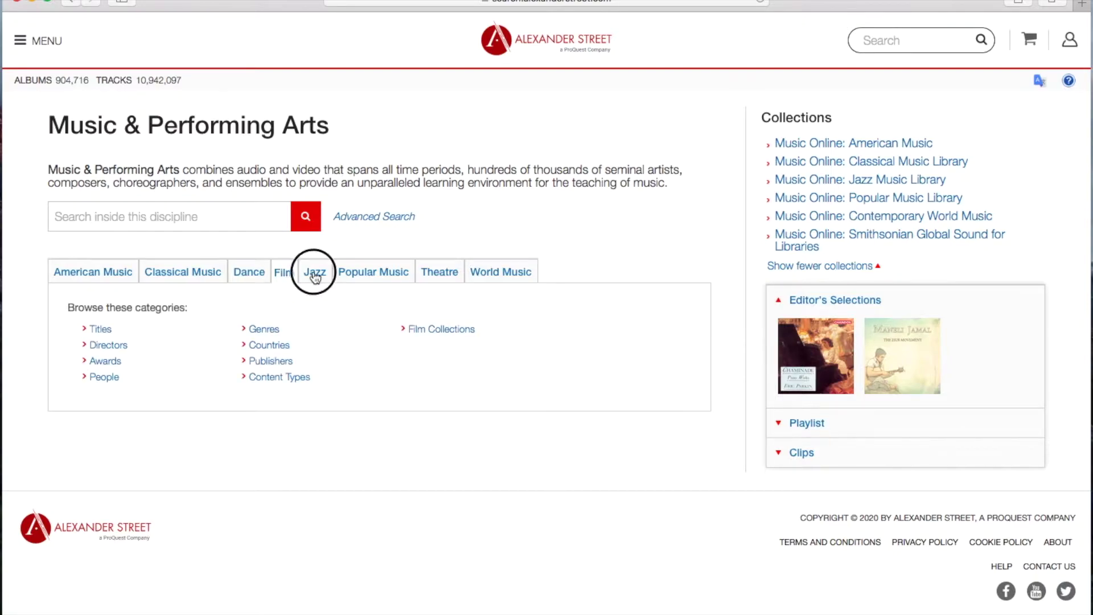
{"action": "left_click", "coordinate": [374, 275]}
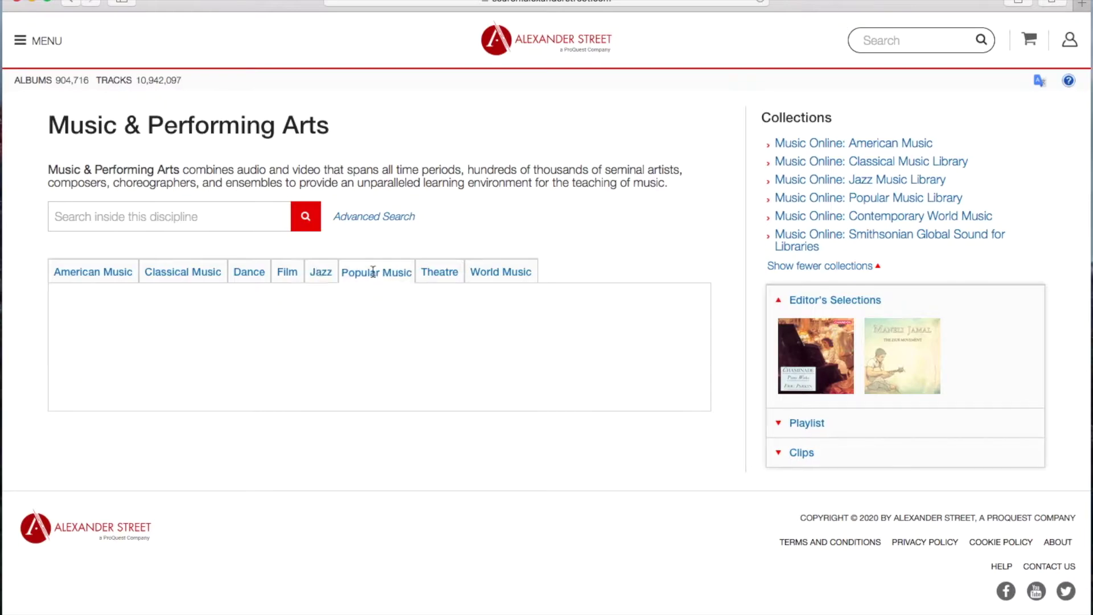
{"action": "left_click", "coordinate": [442, 276]}
{"action": "left_click", "coordinate": [509, 275]}
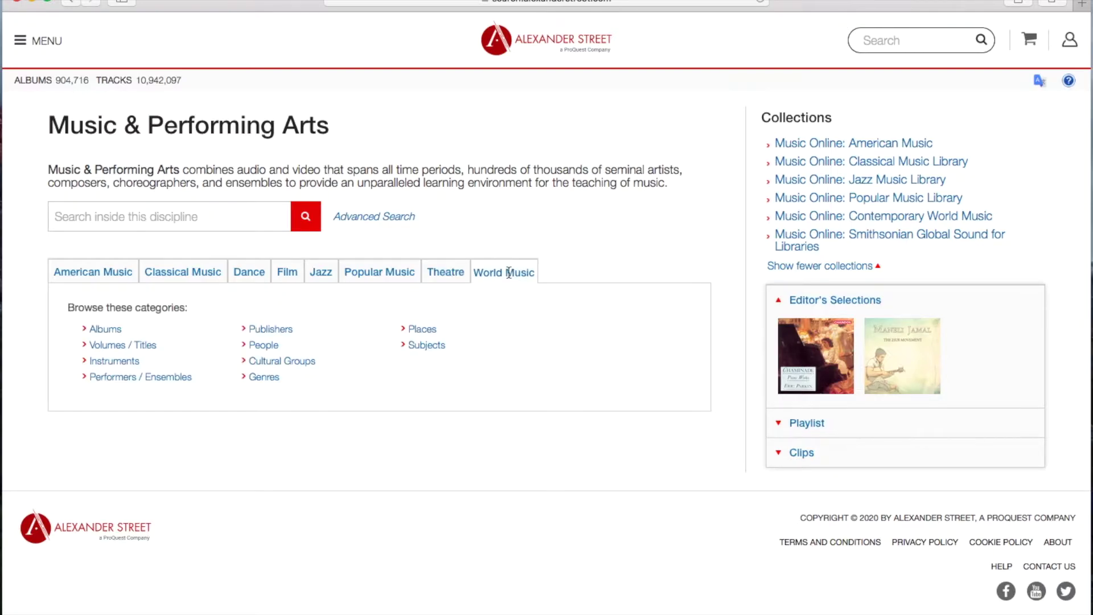
Search inside the Music & Performing Arts discipline for "harmonica"
{"action": "left_click", "coordinate": [172, 220]}
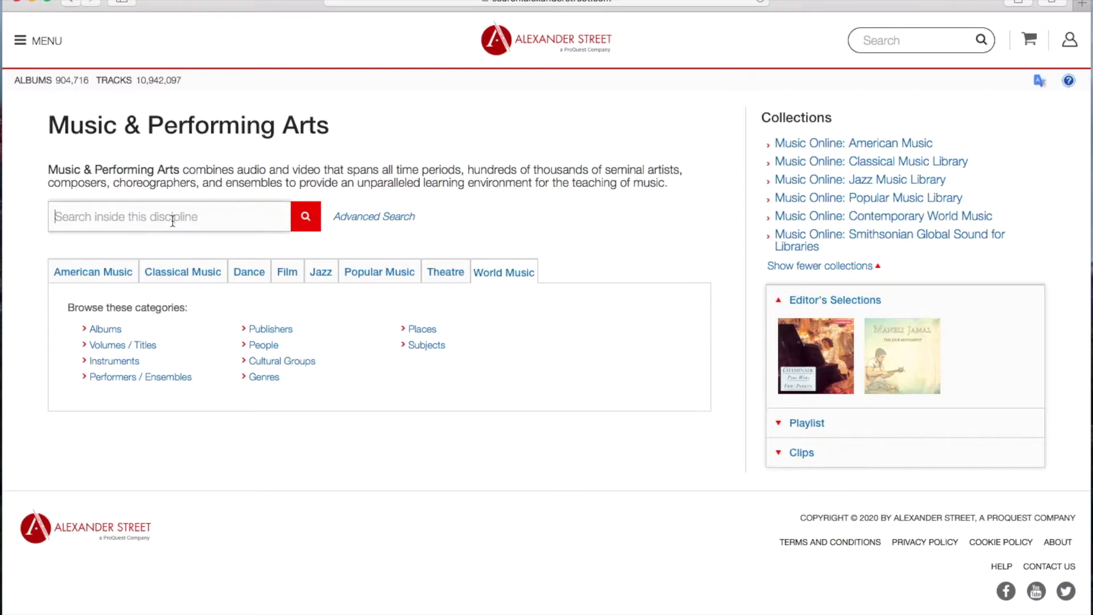
{"action": "type", "text": "h"}
{"action": "key", "text": "BackSpace"}
{"action": "type", "text": "har"}
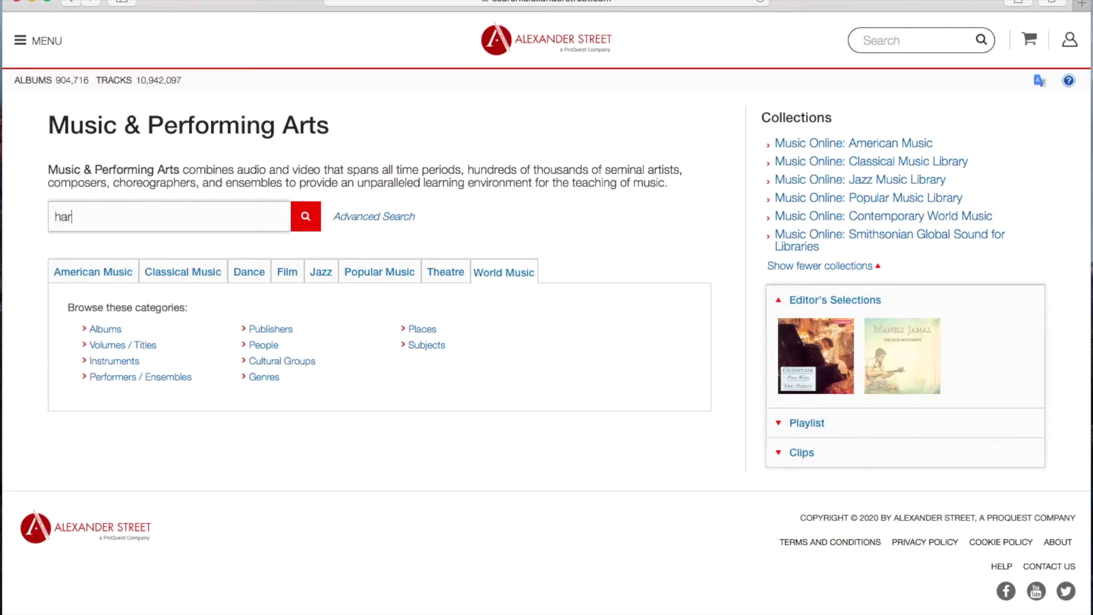
{"action": "type", "text": "monica"}
{"action": "left_click", "coordinate": [305, 218]}
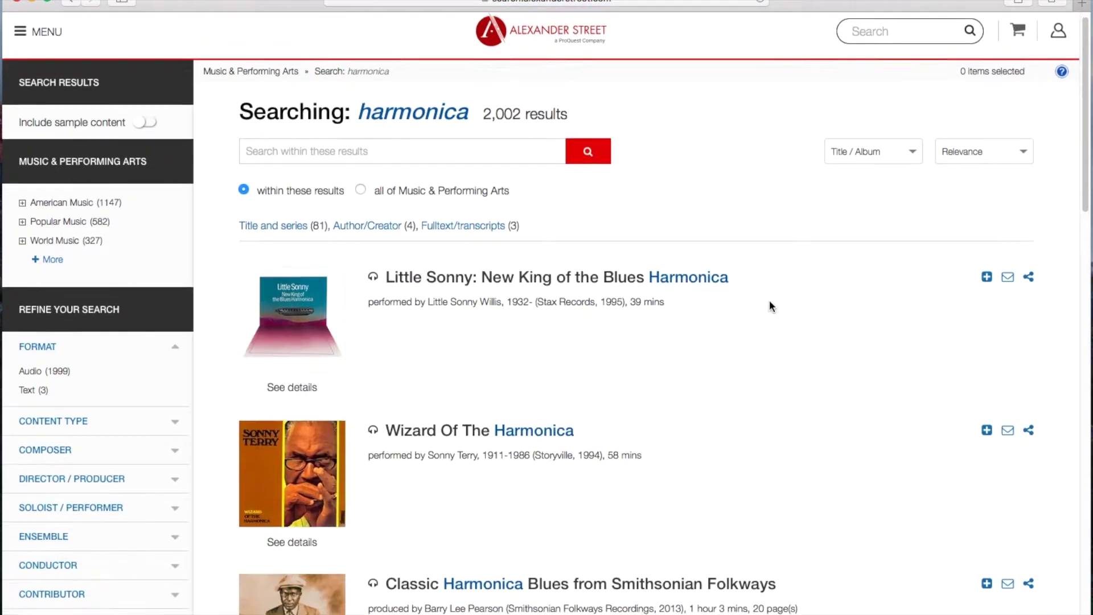
Examine the albums and refinement filters in the harmonica search results
{"action": "scroll", "coordinate": [769, 302], "scroll_direction": "down", "scroll_amount": 5}
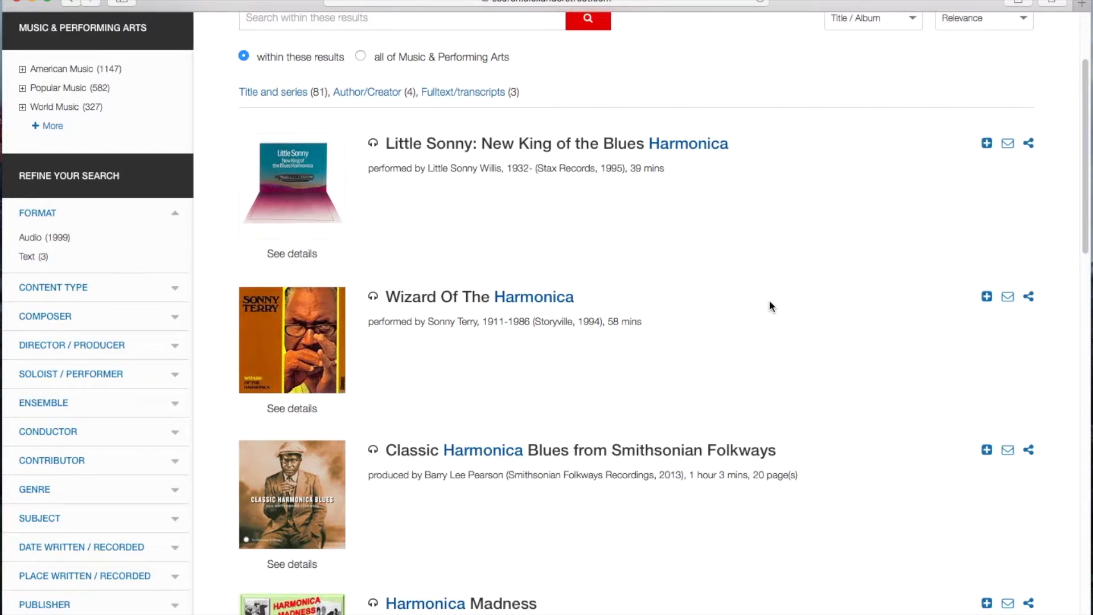
{"action": "scroll", "coordinate": [769, 305], "scroll_direction": "down", "scroll_amount": 1}
{"action": "scroll", "coordinate": [770, 307], "scroll_direction": "down", "scroll_amount": 10}
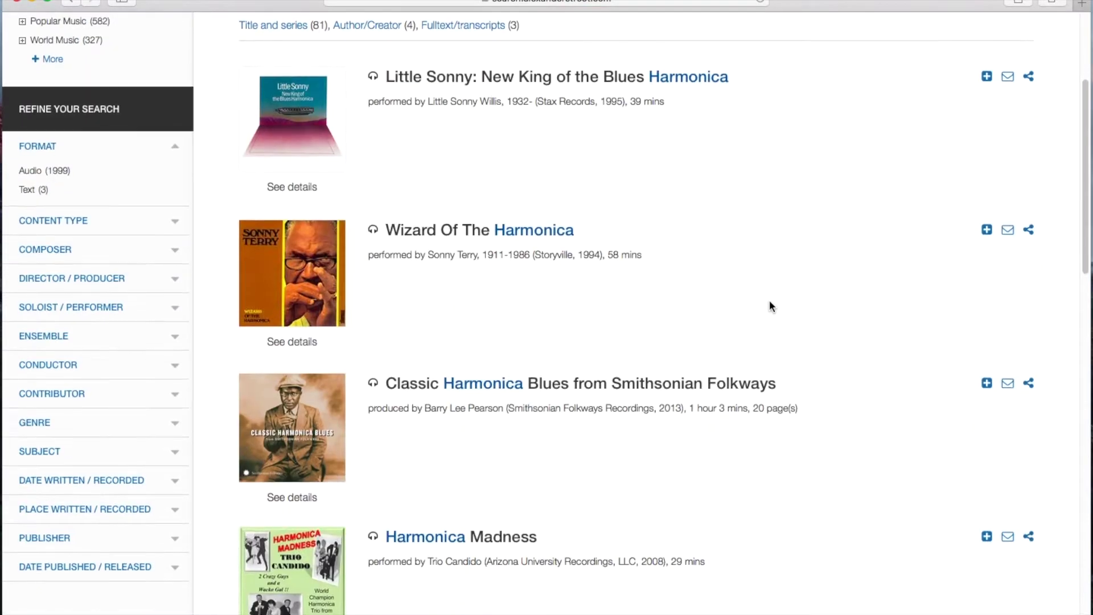
{"action": "scroll", "coordinate": [770, 305], "scroll_direction": "down", "scroll_amount": 20}
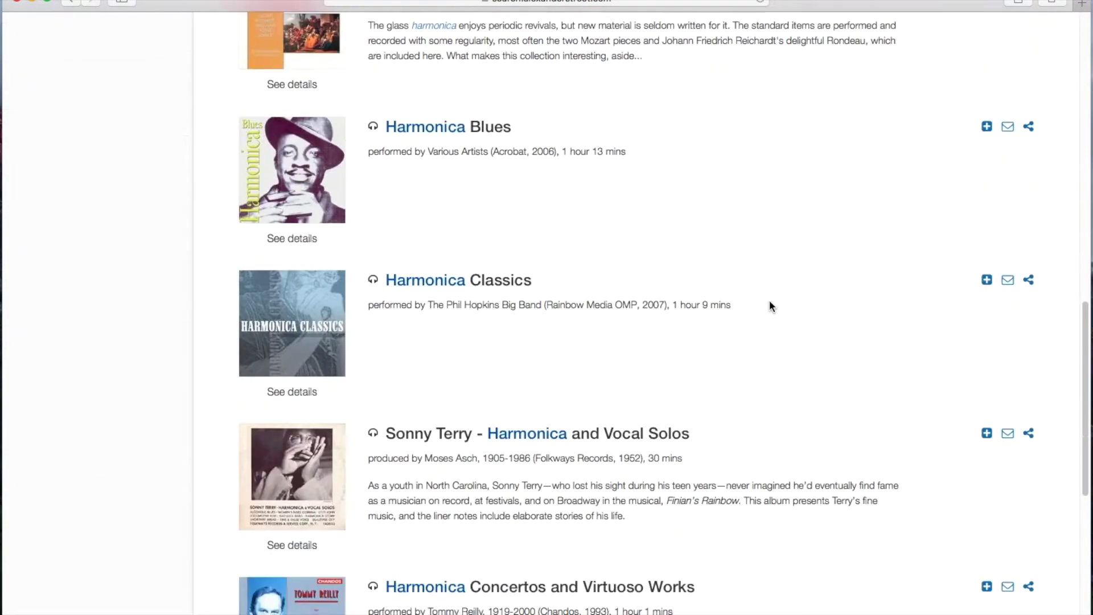
{"action": "scroll", "coordinate": [769, 305], "scroll_direction": "down", "scroll_amount": 10}
{"action": "scroll", "coordinate": [769, 305], "scroll_direction": "up", "scroll_amount": 4}
{"action": "scroll", "coordinate": [769, 306], "scroll_direction": "up", "scroll_amount": 15}
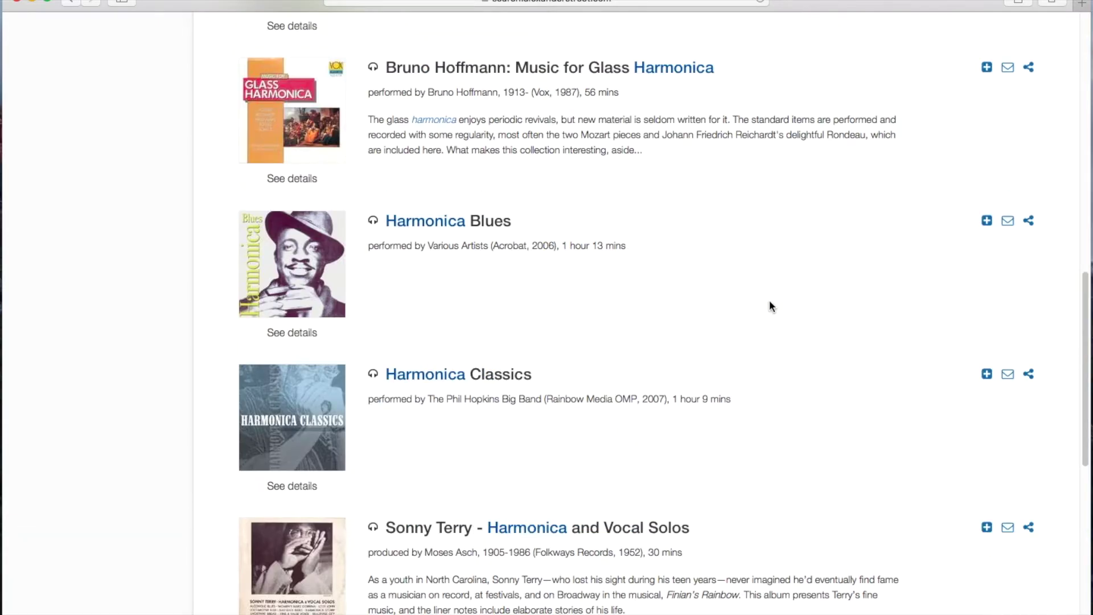
{"action": "scroll", "coordinate": [769, 306], "scroll_direction": "up", "scroll_amount": 4}
{"action": "scroll", "coordinate": [769, 307], "scroll_direction": "up", "scroll_amount": 7}
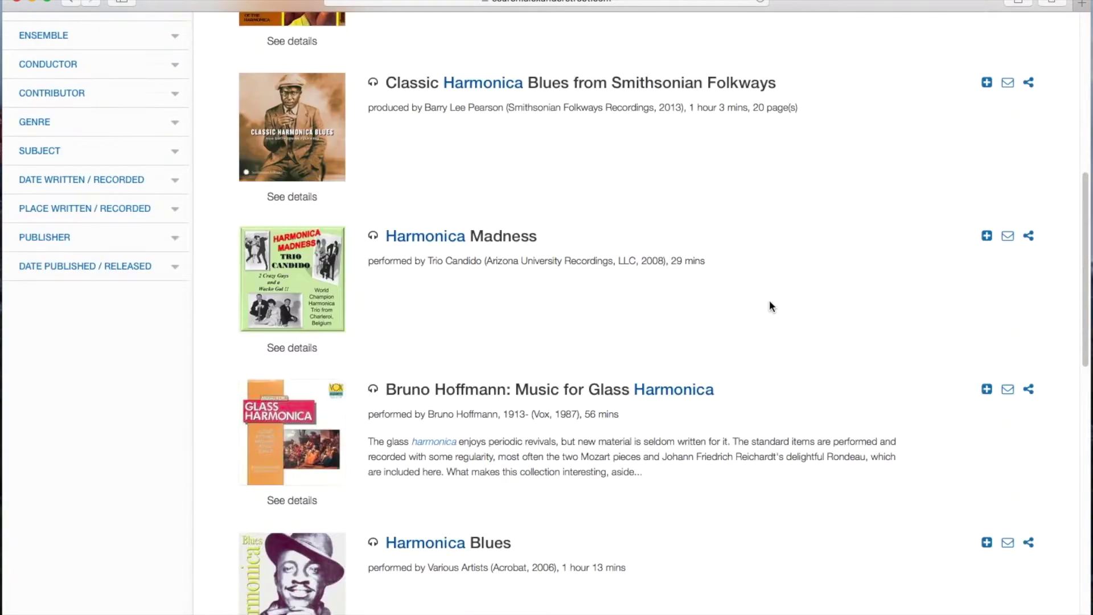
{"action": "scroll", "coordinate": [770, 306], "scroll_direction": "up", "scroll_amount": 13}
{"action": "scroll", "coordinate": [769, 306], "scroll_direction": "down", "scroll_amount": 1}
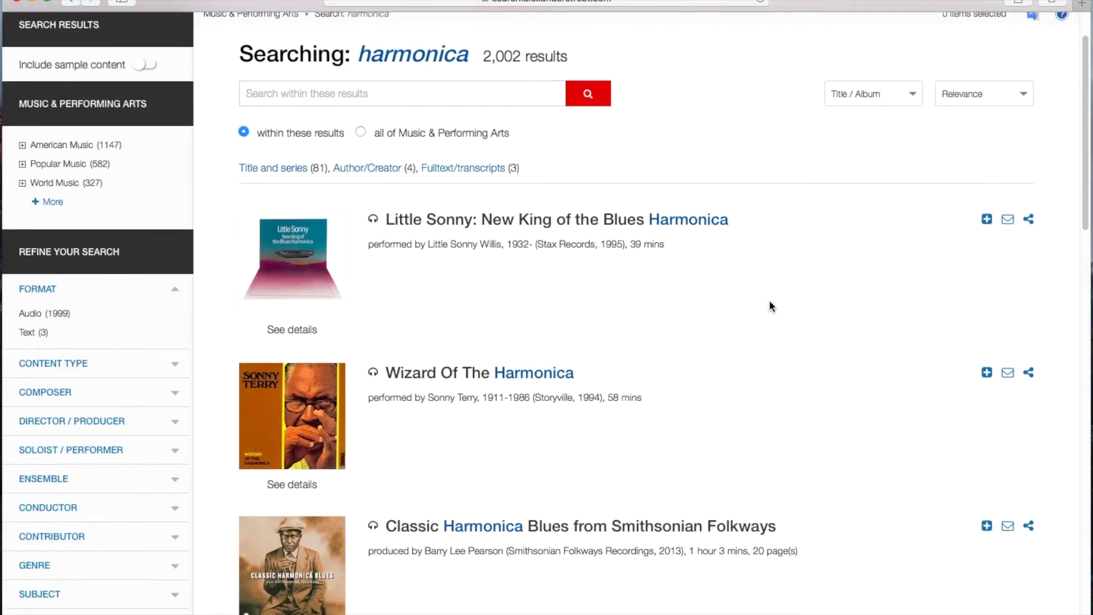
Open the album Classic Harmonica Blues from Smithsonian Folkways and read through the details of Track 1, Theme Song
{"action": "left_click", "coordinate": [598, 530]}
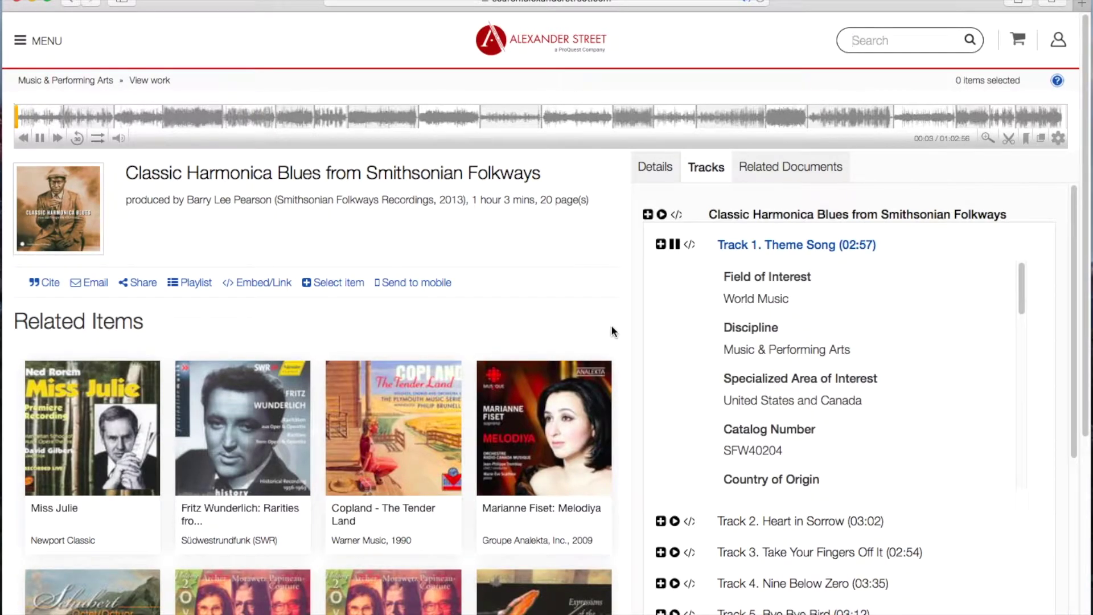
{"action": "scroll", "coordinate": [787, 324], "scroll_direction": "down", "scroll_amount": 2}
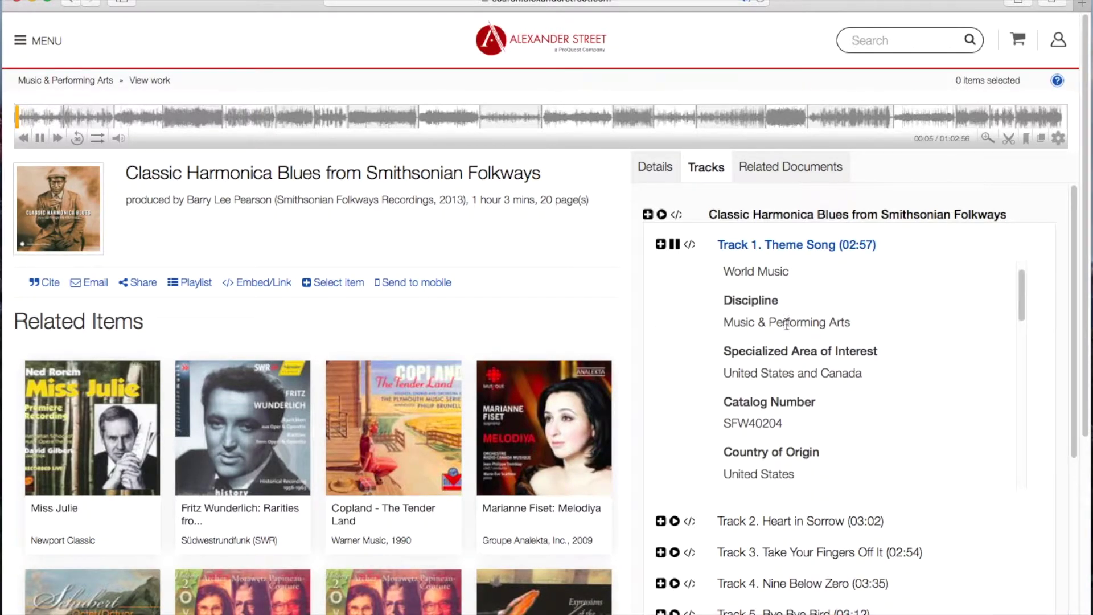
{"action": "scroll", "coordinate": [787, 326], "scroll_direction": "down", "scroll_amount": 1}
{"action": "scroll", "coordinate": [787, 329], "scroll_direction": "down", "scroll_amount": 8}
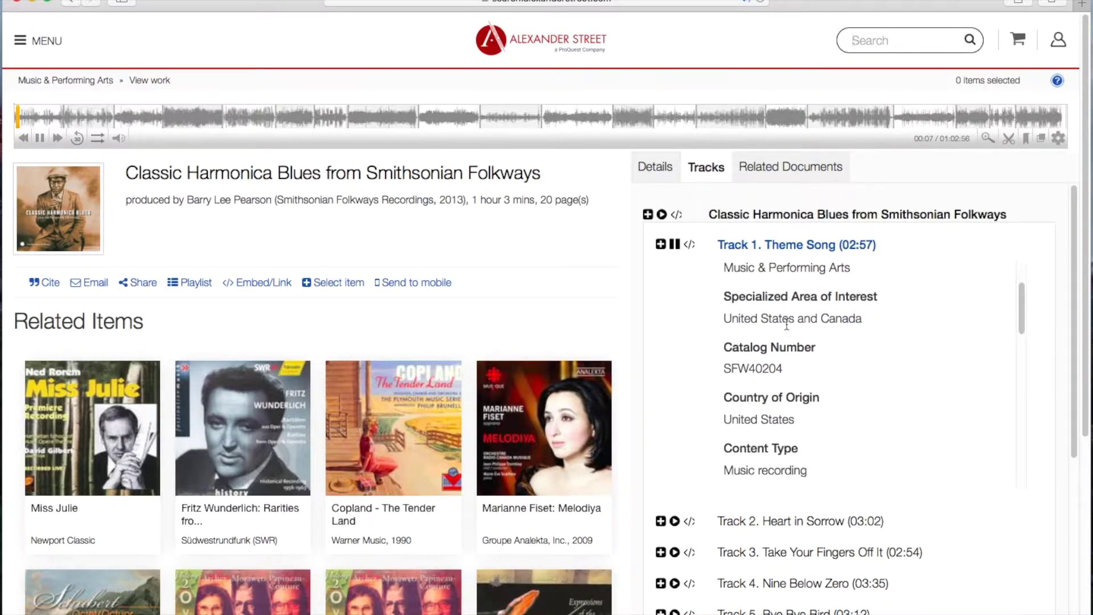
{"action": "scroll", "coordinate": [787, 323], "scroll_direction": "down", "scroll_amount": 4}
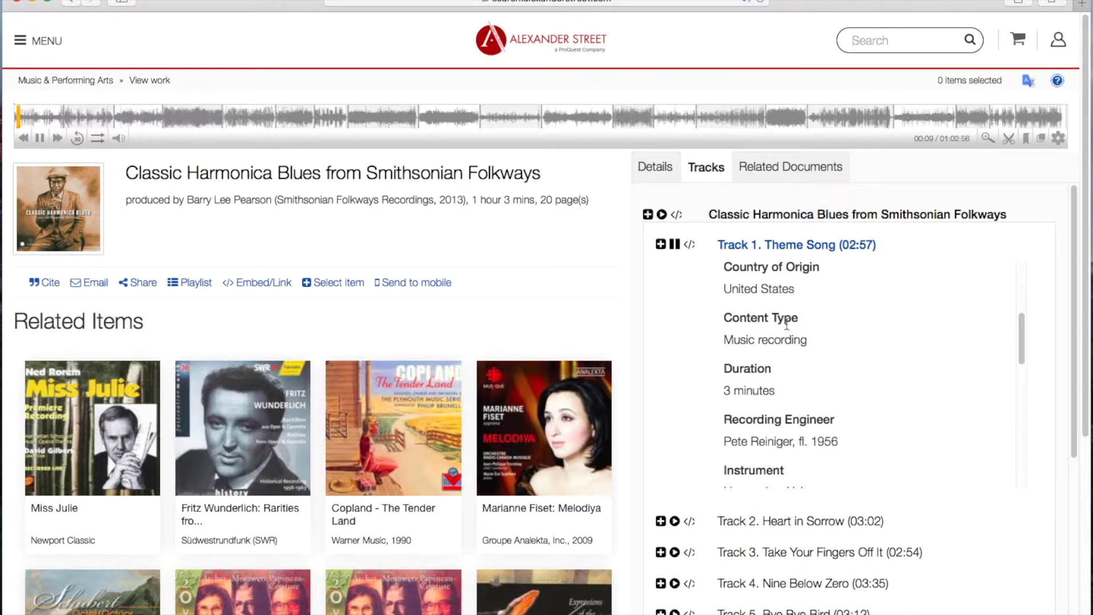
{"action": "scroll", "coordinate": [792, 360], "scroll_direction": "down", "scroll_amount": 6}
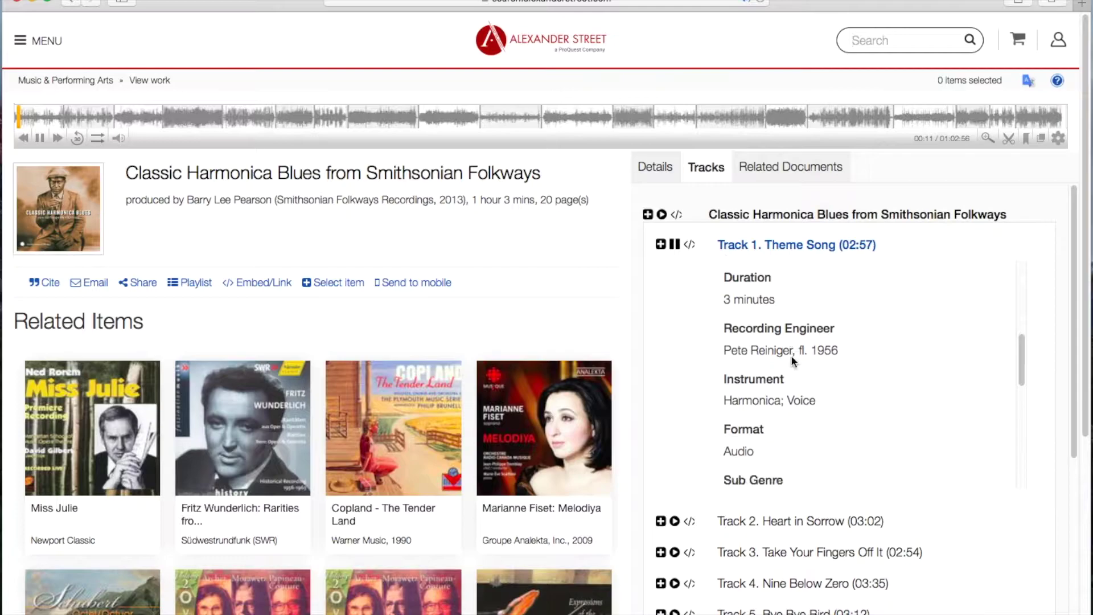
{"action": "scroll", "coordinate": [790, 354], "scroll_direction": "down", "scroll_amount": 6}
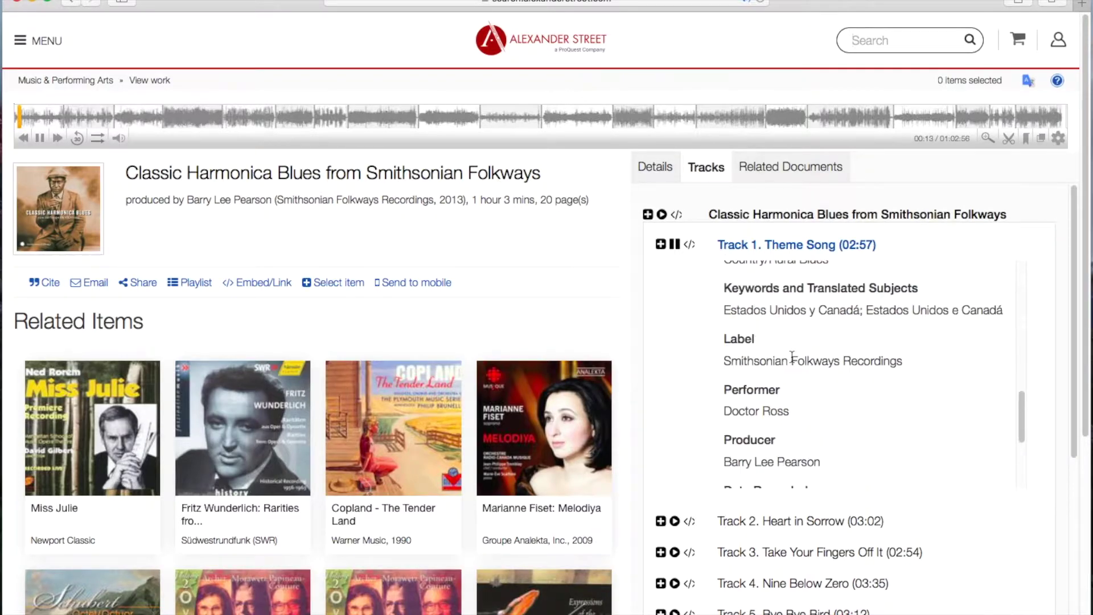
Read the rest of Track 1's details and the album's track list, and pause the playback
{"action": "scroll", "coordinate": [792, 357], "scroll_direction": "down", "scroll_amount": 2}
{"action": "scroll", "coordinate": [791, 357], "scroll_direction": "down", "scroll_amount": 3}
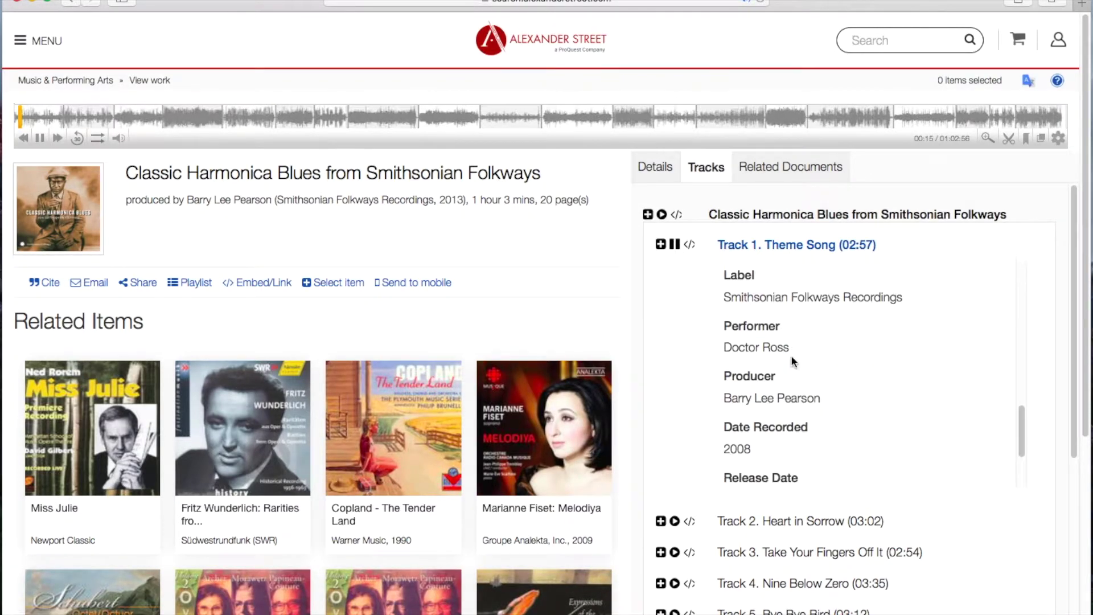
{"action": "scroll", "coordinate": [792, 360], "scroll_direction": "down", "scroll_amount": 8}
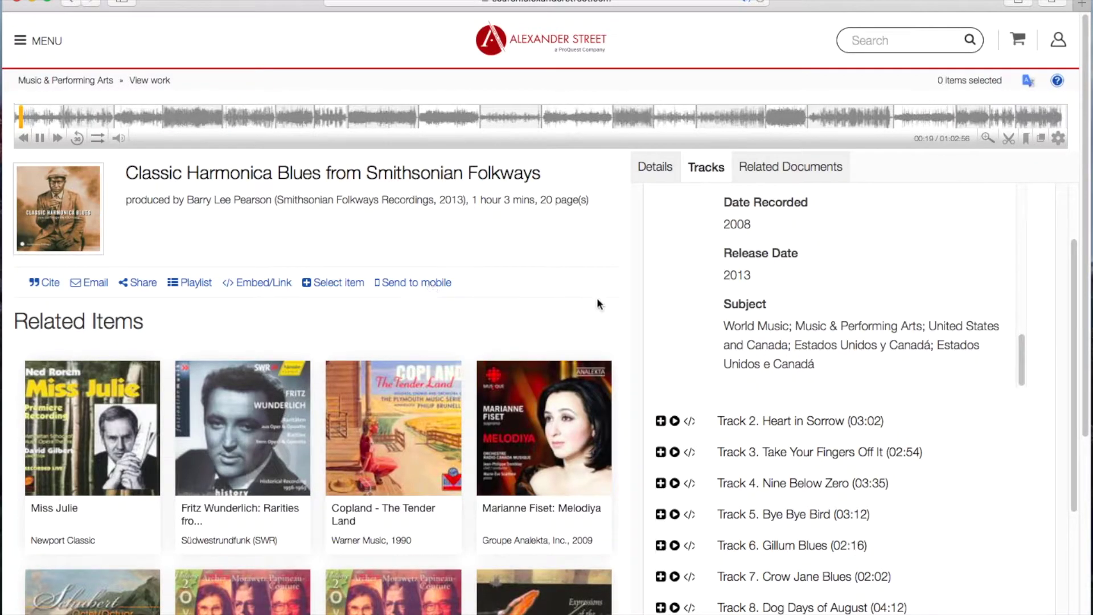
{"action": "scroll", "coordinate": [785, 452], "scroll_direction": "down", "scroll_amount": 4}
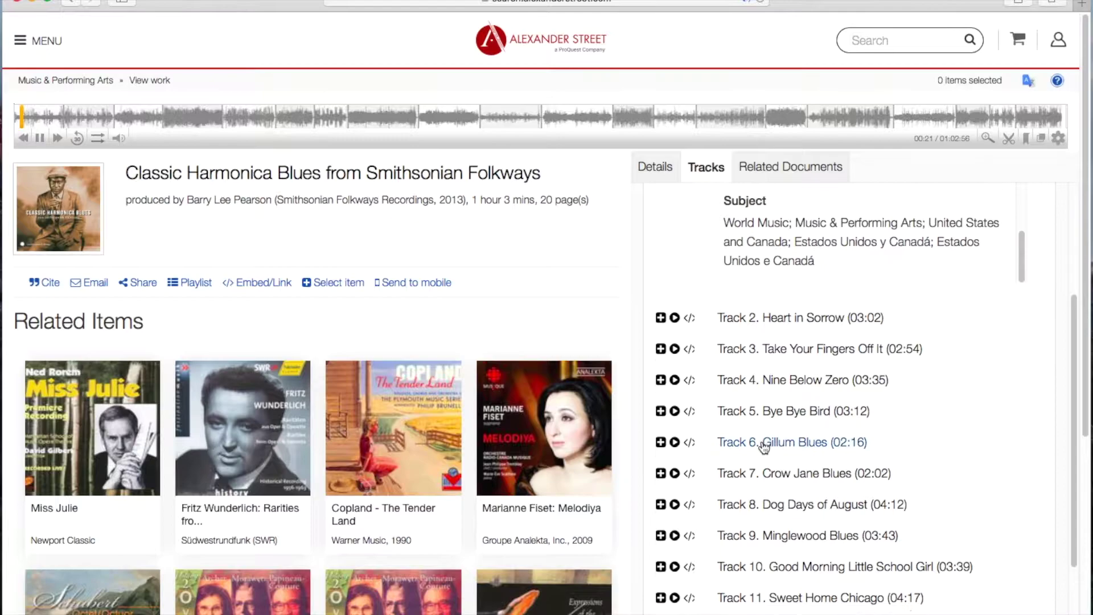
{"action": "scroll", "coordinate": [763, 447], "scroll_direction": "down", "scroll_amount": 10}
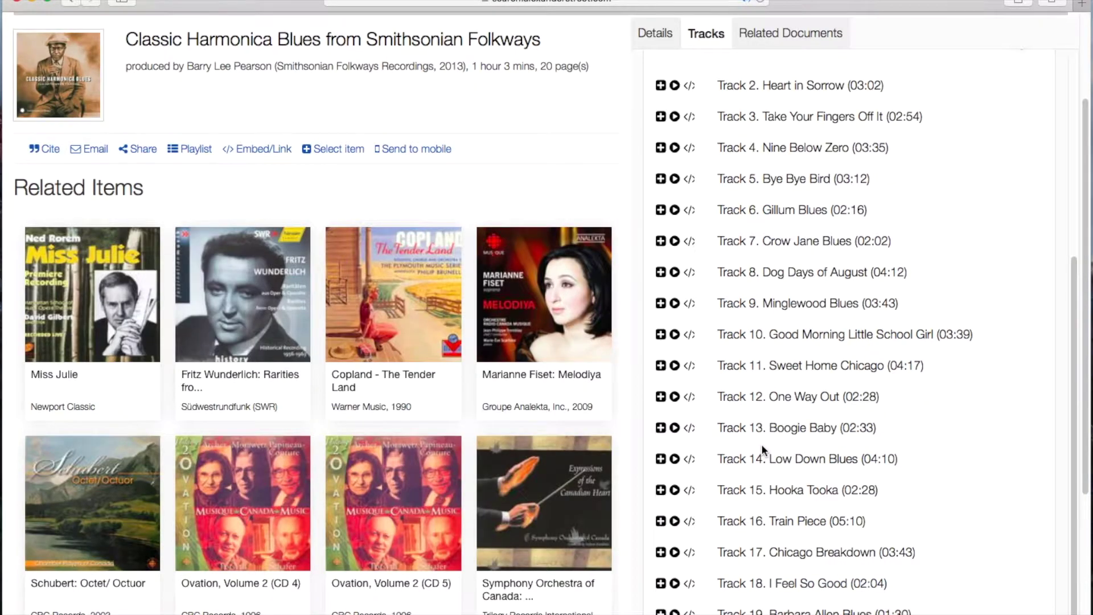
{"action": "scroll", "coordinate": [760, 447], "scroll_direction": "up", "scroll_amount": 10}
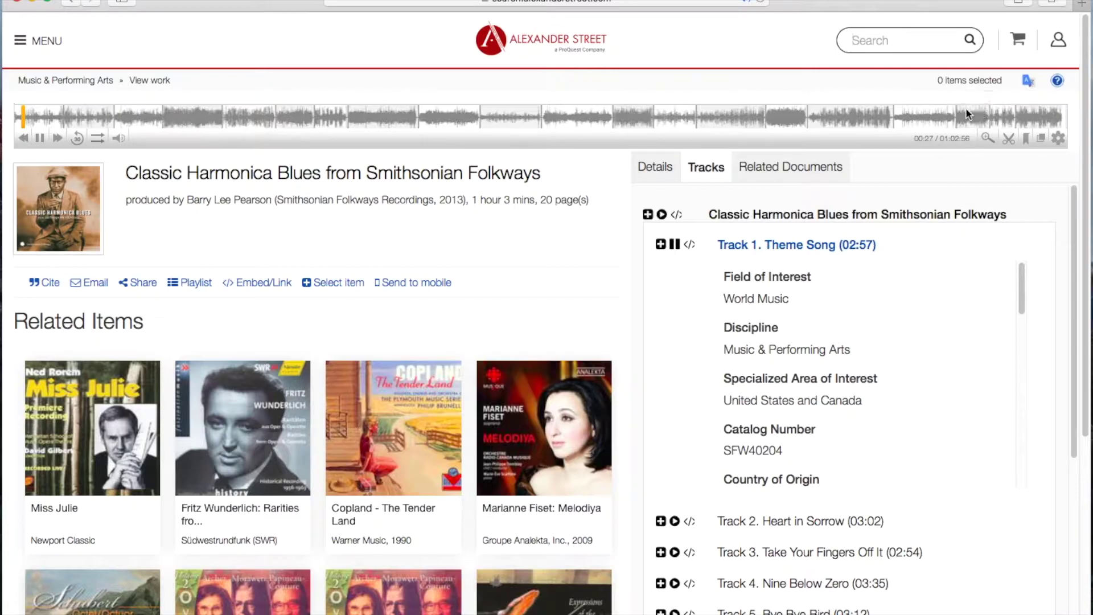
{"action": "left_click", "coordinate": [40, 139]}
Return to the harmonica search results and narrow them to the Fulltext/transcripts matches
{"action": "left_click", "coordinate": [70, 2]}
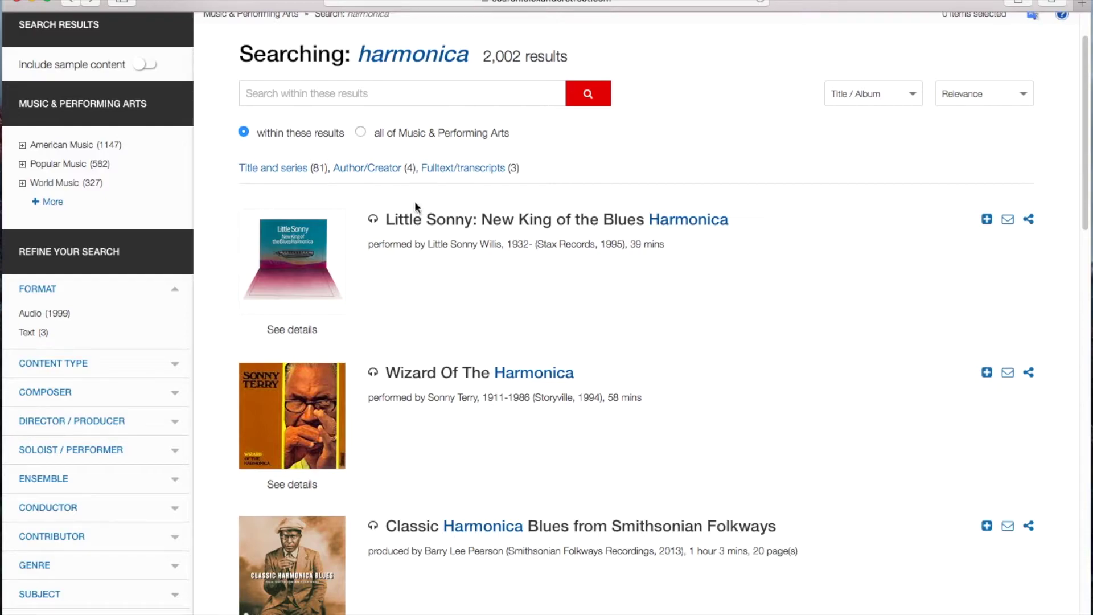
{"action": "left_click", "coordinate": [474, 171]}
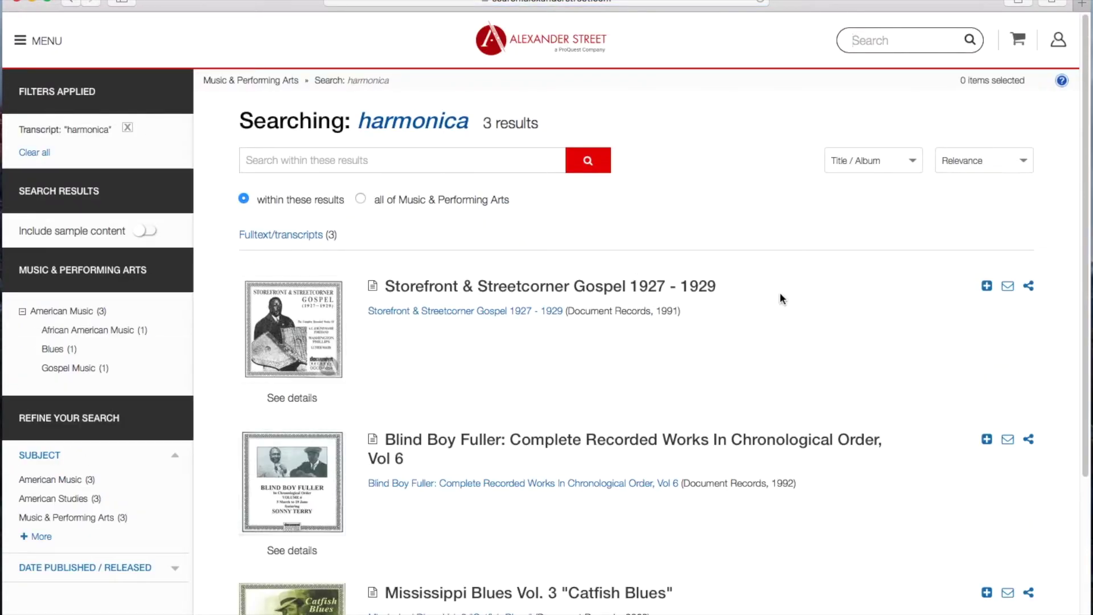
{"action": "scroll", "coordinate": [780, 296], "scroll_direction": "down", "scroll_amount": 1}
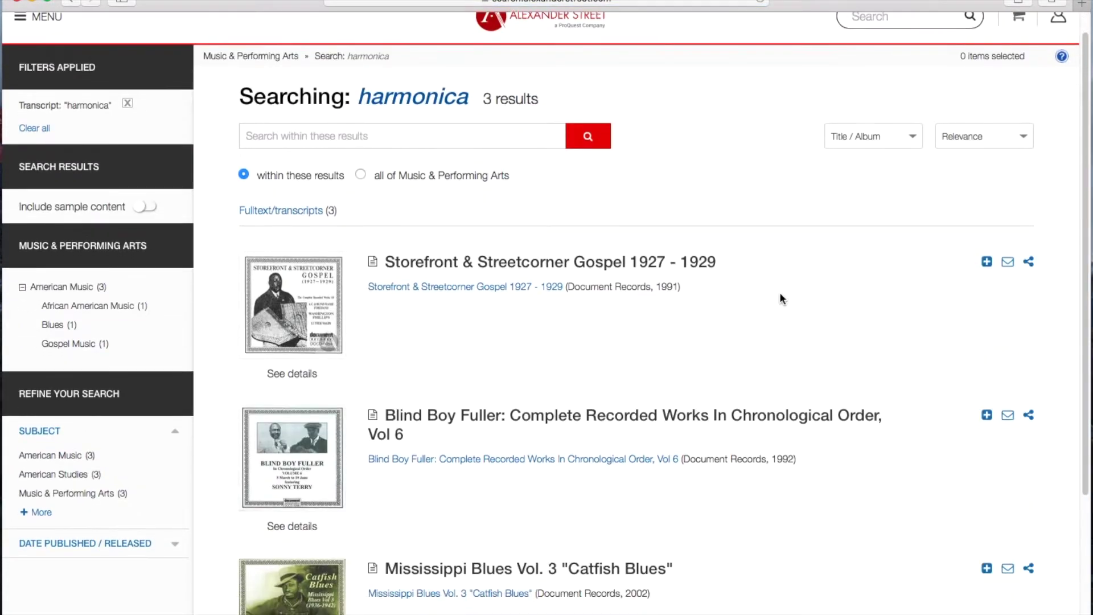
{"action": "scroll", "coordinate": [780, 293], "scroll_direction": "down", "scroll_amount": 3}
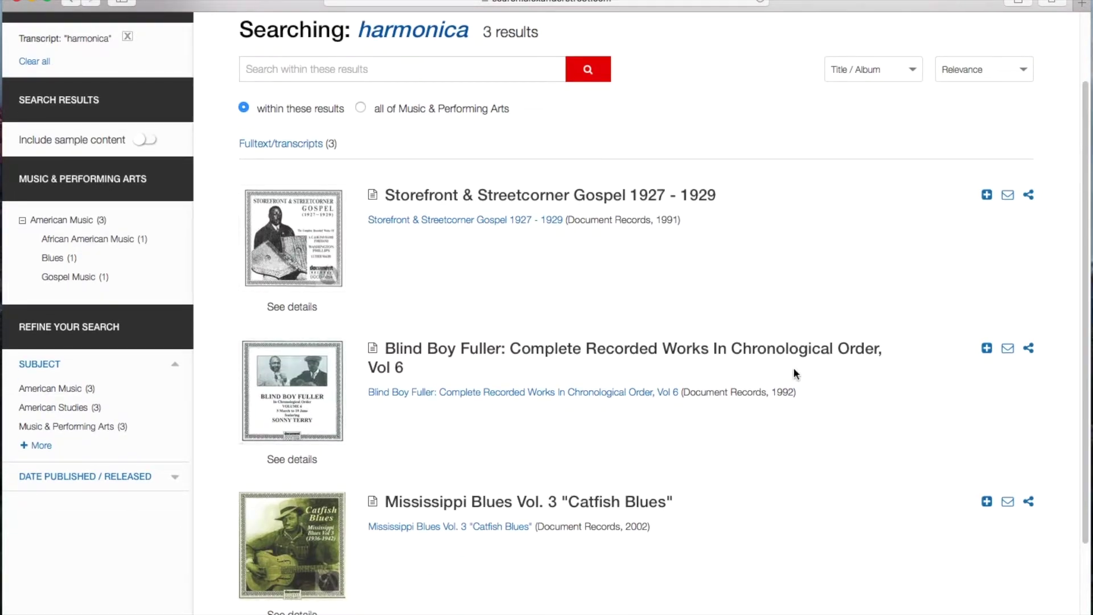
Open the text of Blind Boy Fuller: Complete Recorded Works In Chronological Order, Vol 6 and read through to the track listing on page 4
{"action": "left_click", "coordinate": [582, 353]}
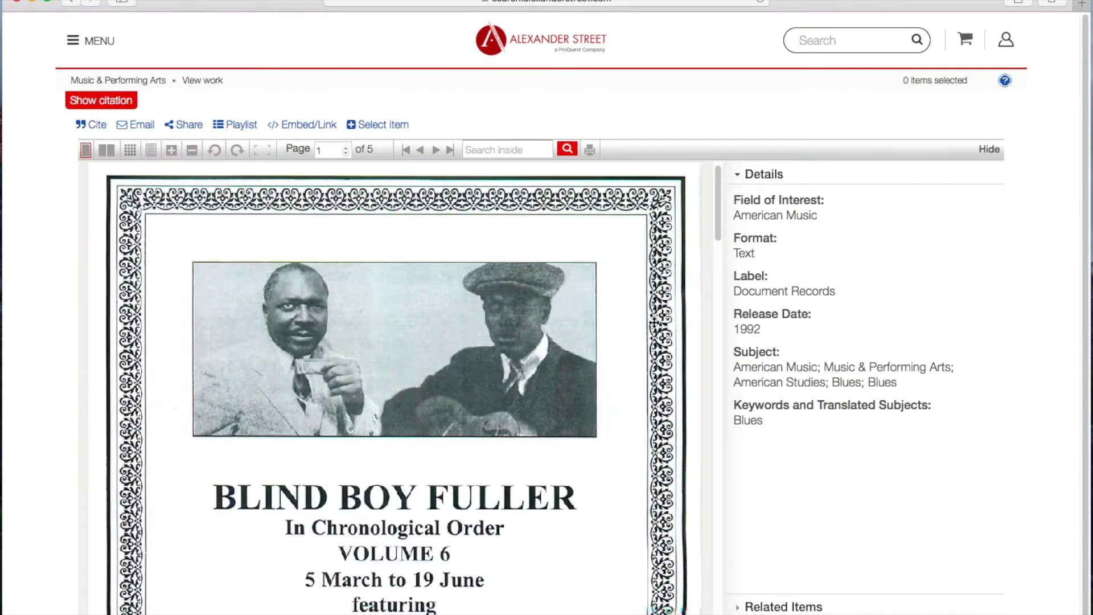
{"action": "scroll", "coordinate": [581, 316], "scroll_direction": "down", "scroll_amount": 10}
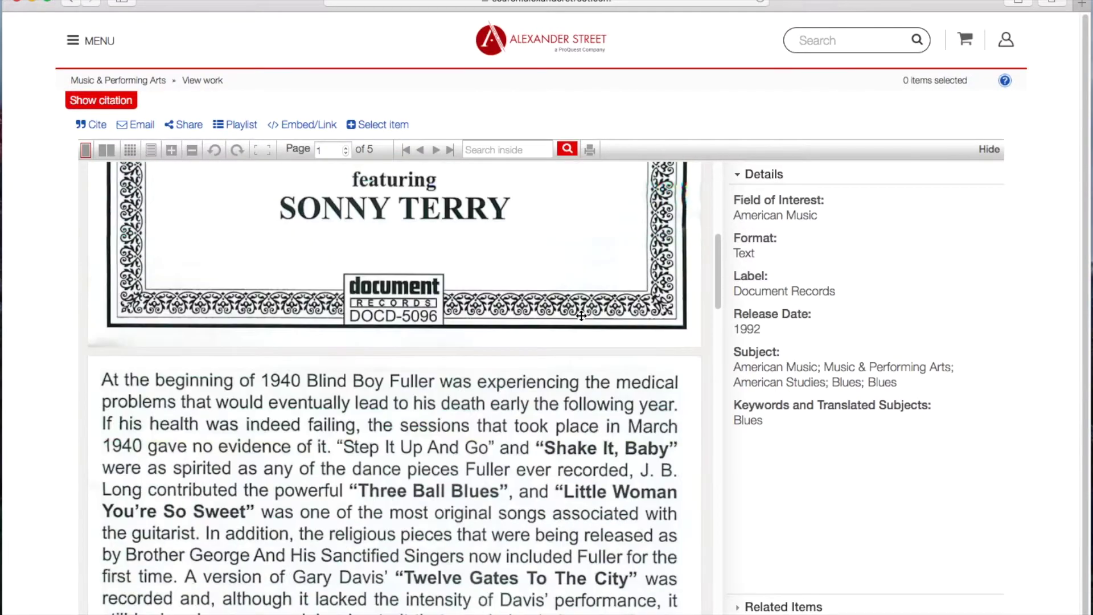
{"action": "scroll", "coordinate": [582, 315], "scroll_direction": "down", "scroll_amount": 8}
{"action": "scroll", "coordinate": [581, 316], "scroll_direction": "down", "scroll_amount": 3}
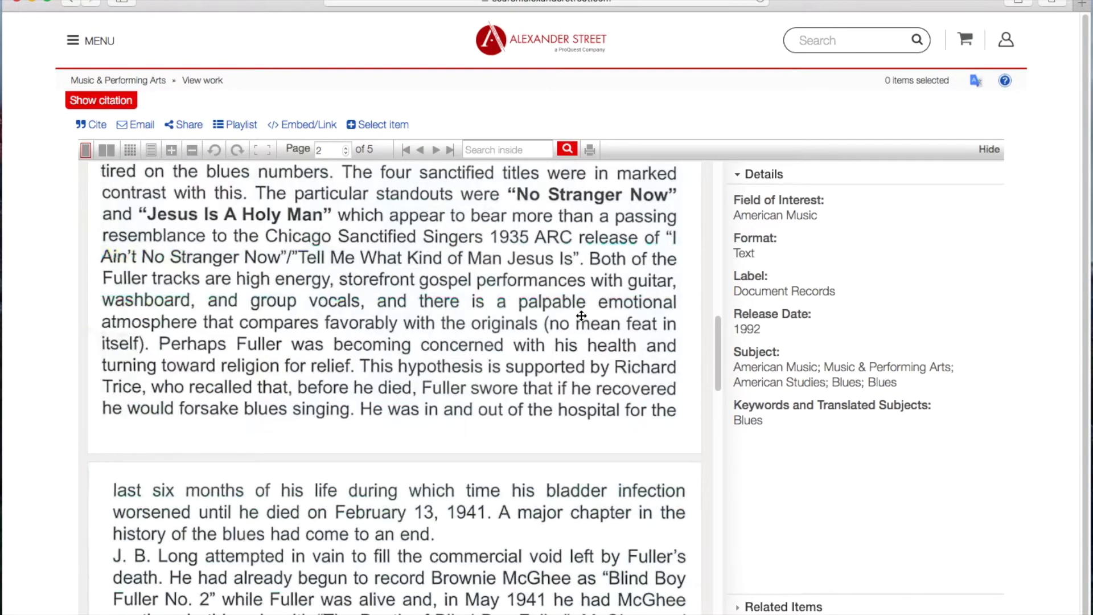
{"action": "scroll", "coordinate": [581, 315], "scroll_direction": "down", "scroll_amount": 9}
{"action": "scroll", "coordinate": [581, 315], "scroll_direction": "down", "scroll_amount": 10}
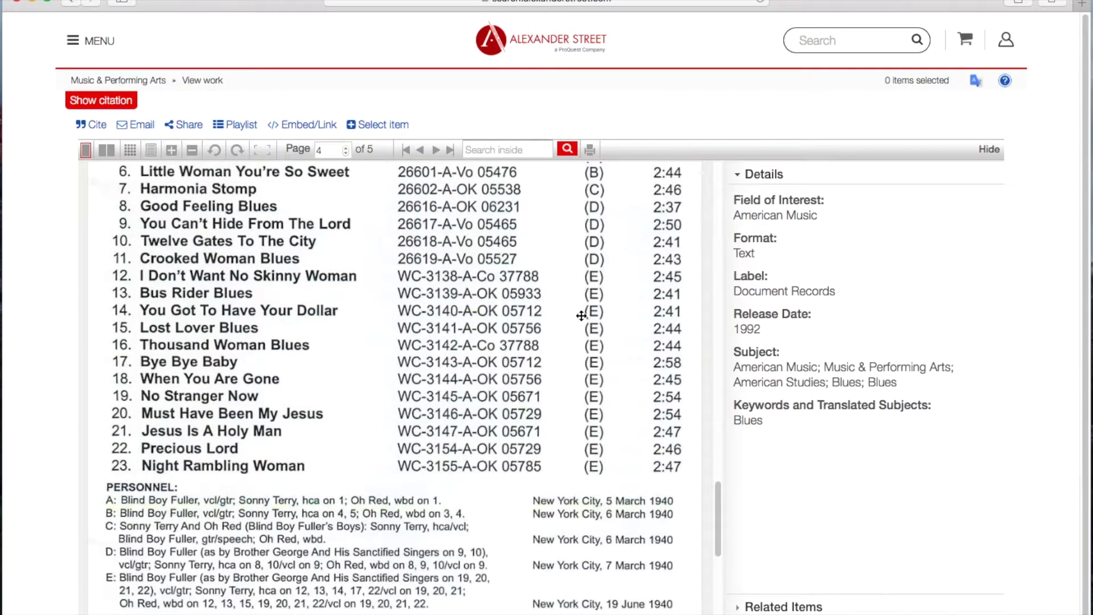
{"action": "scroll", "coordinate": [581, 315], "scroll_direction": "up", "scroll_amount": 4}
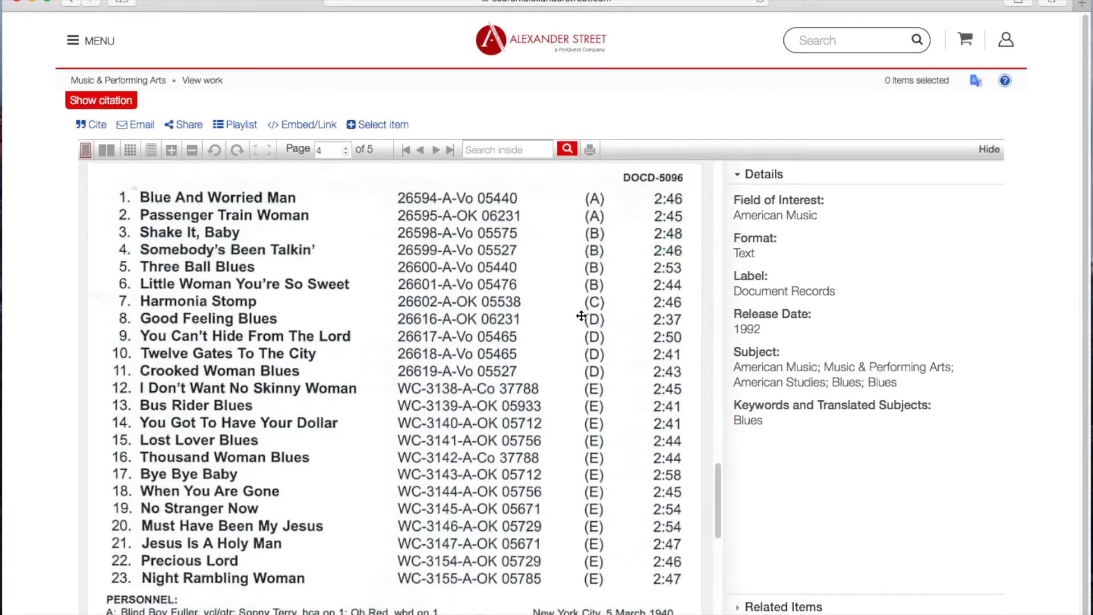
{"action": "scroll", "coordinate": [581, 316], "scroll_direction": "up", "scroll_amount": 1}
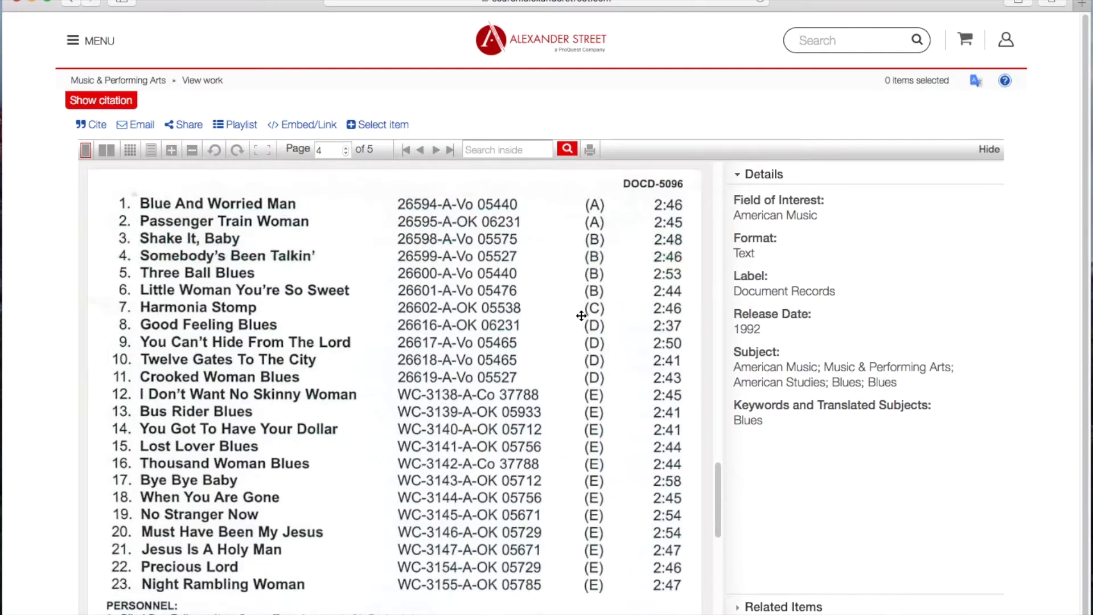
Return to the full harmonica results and expand the Content Type and Composer filters
{"action": "left_click", "coordinate": [72, 3]}
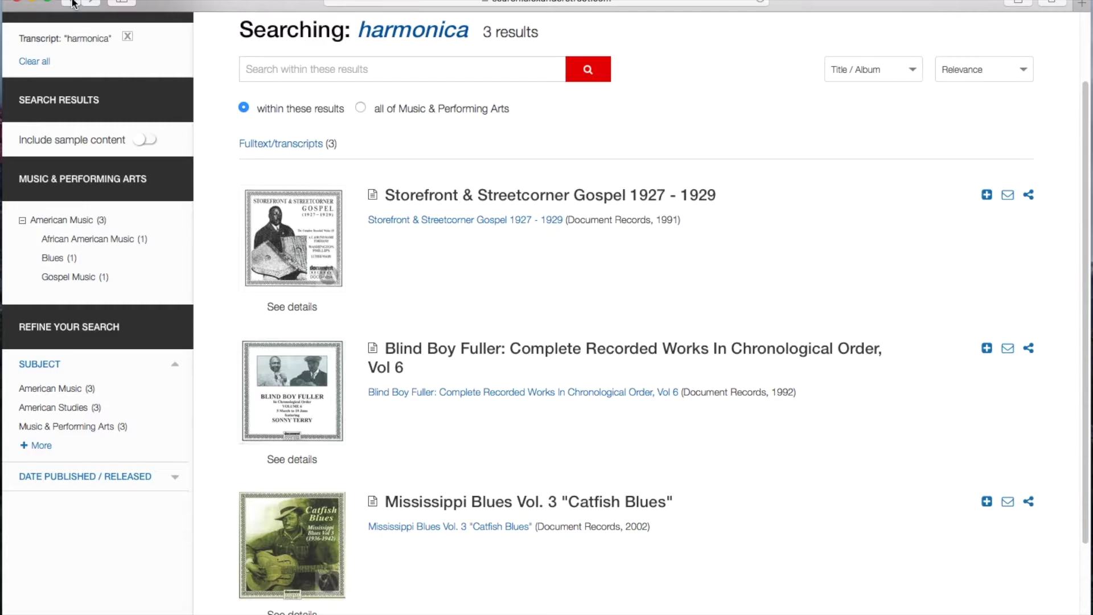
{"action": "left_click", "coordinate": [72, 4]}
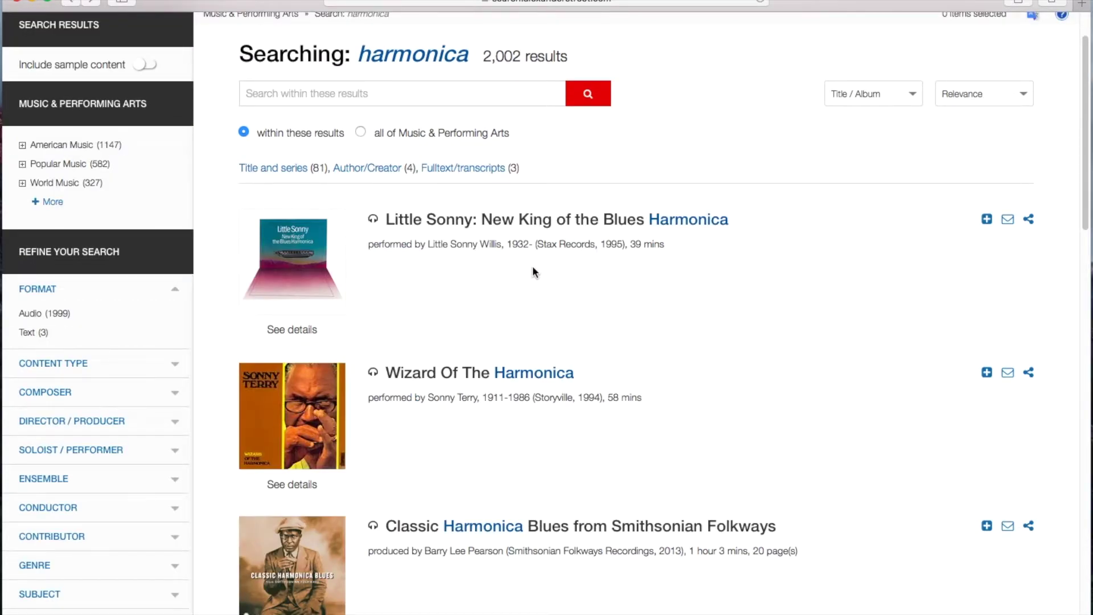
{"action": "left_click", "coordinate": [176, 367]}
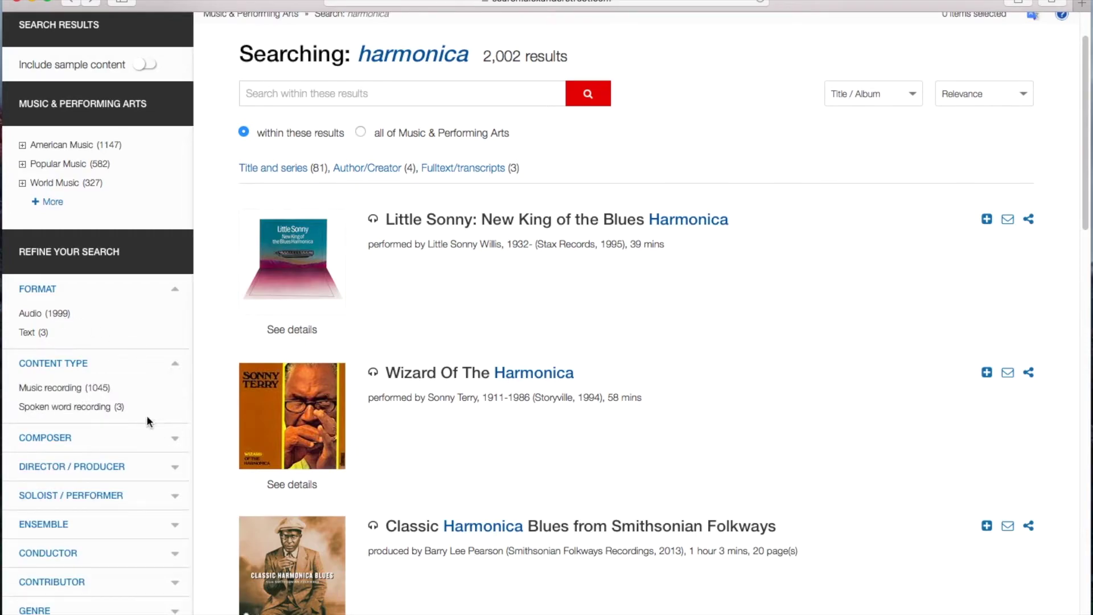
{"action": "left_click", "coordinate": [176, 441]}
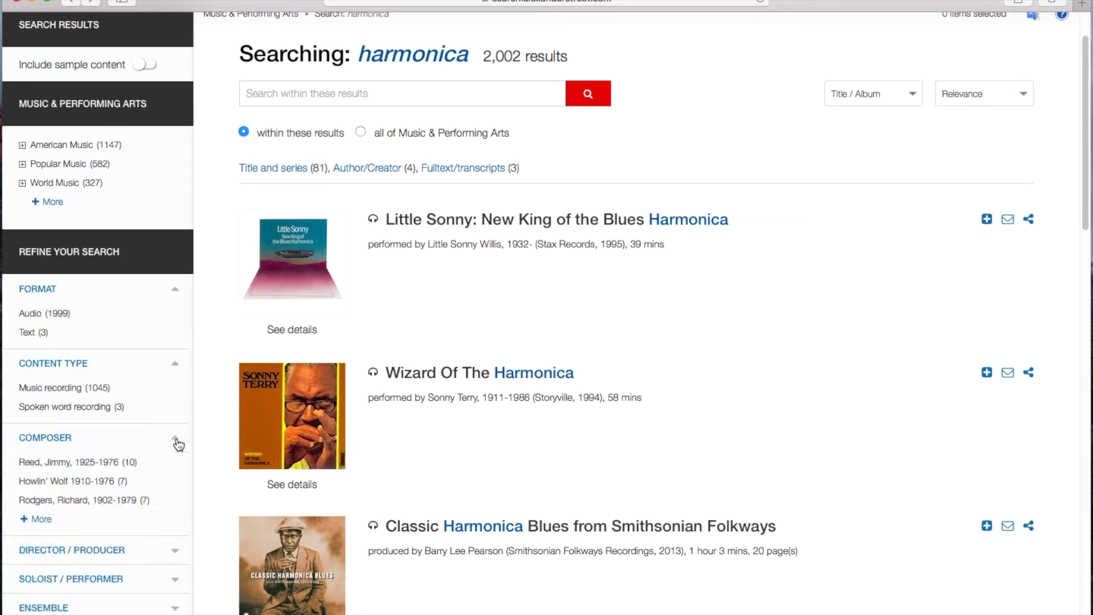
View the complete list of composers for the harmonica results, browse its include and exclude options, and close it without choosing any
{"action": "scroll", "coordinate": [164, 438], "scroll_direction": "down", "scroll_amount": 1}
{"action": "left_click", "coordinate": [44, 508]}
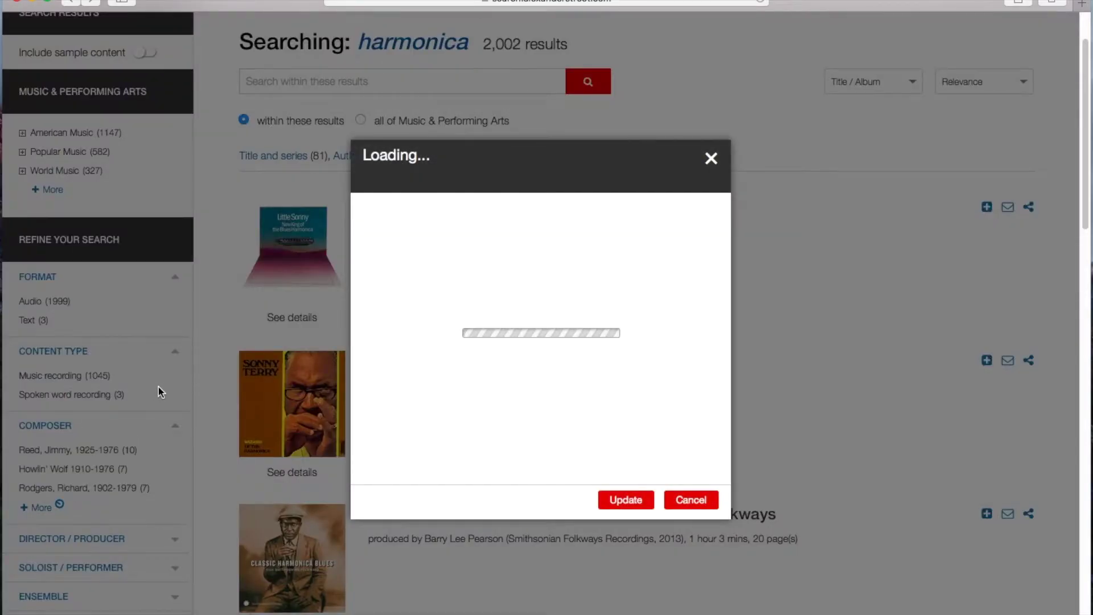
{"action": "scroll", "coordinate": [576, 276], "scroll_direction": "down", "scroll_amount": 1}
{"action": "scroll", "coordinate": [572, 283], "scroll_direction": "down", "scroll_amount": 5}
{"action": "scroll", "coordinate": [572, 291], "scroll_direction": "down", "scroll_amount": 10}
{"action": "scroll", "coordinate": [570, 293], "scroll_direction": "down", "scroll_amount": 12}
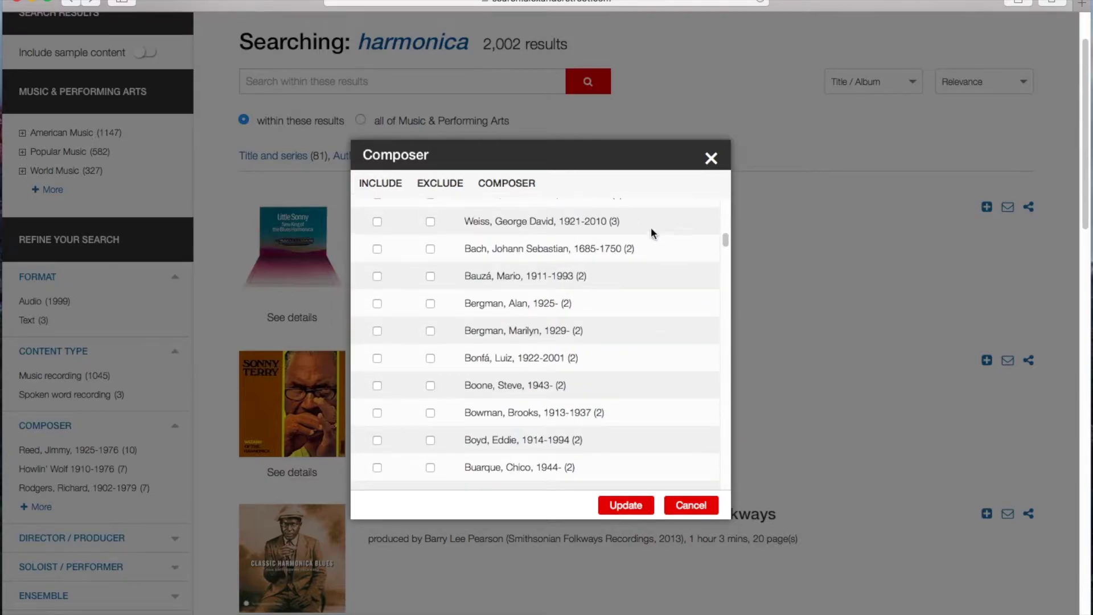
{"action": "left_click", "coordinate": [711, 158]}
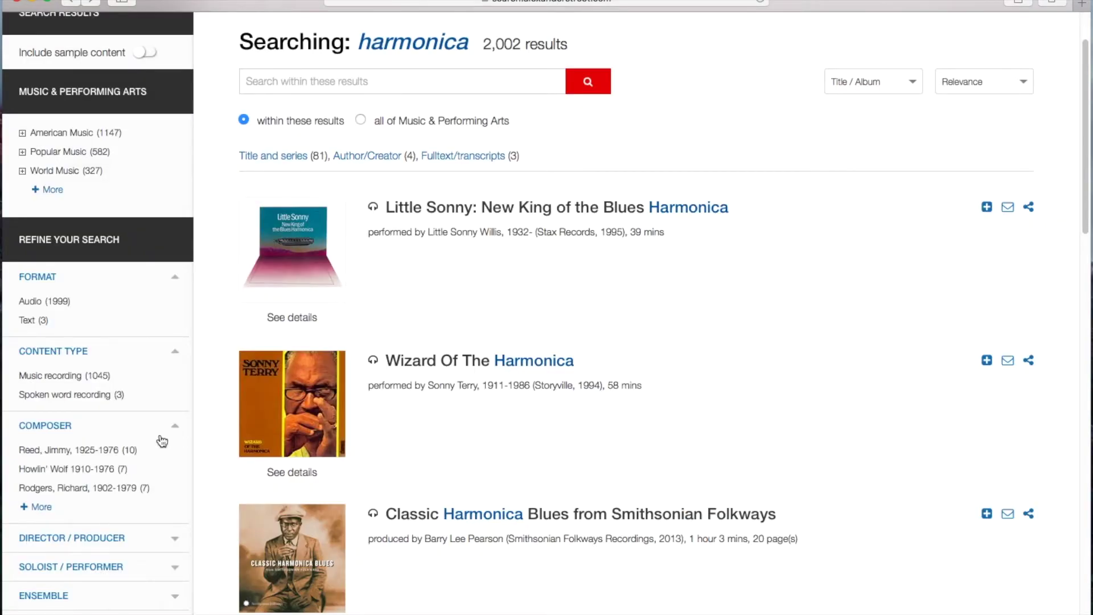
Review the remaining refinement categories and the complete list of Music & Performing Arts genres without applying a filter
{"action": "scroll", "coordinate": [162, 441], "scroll_direction": "down", "scroll_amount": 7}
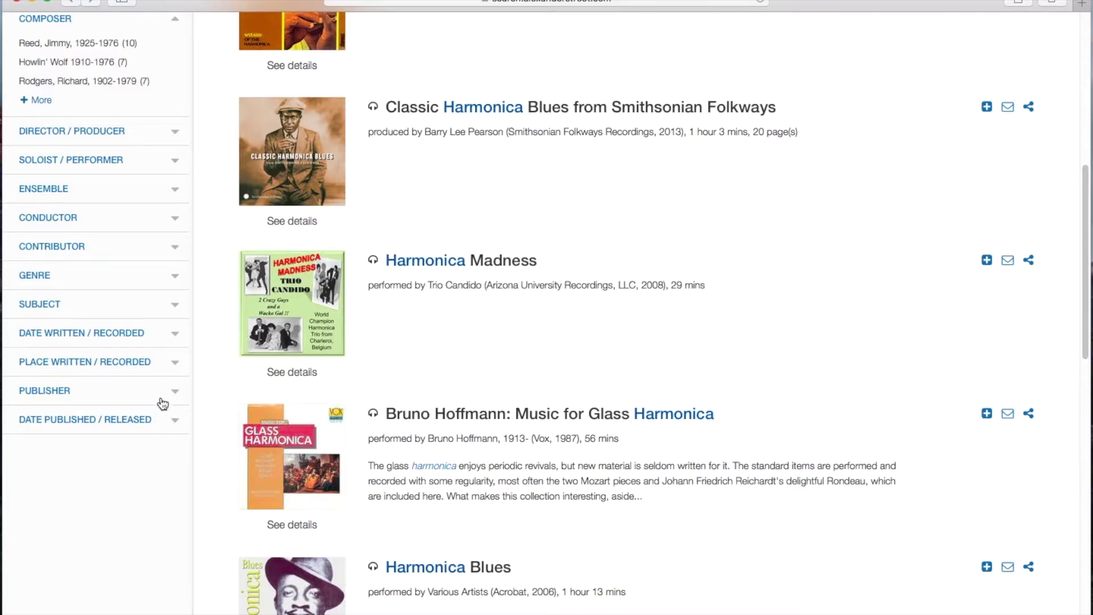
{"action": "scroll", "coordinate": [169, 341], "scroll_direction": "up", "scroll_amount": 8}
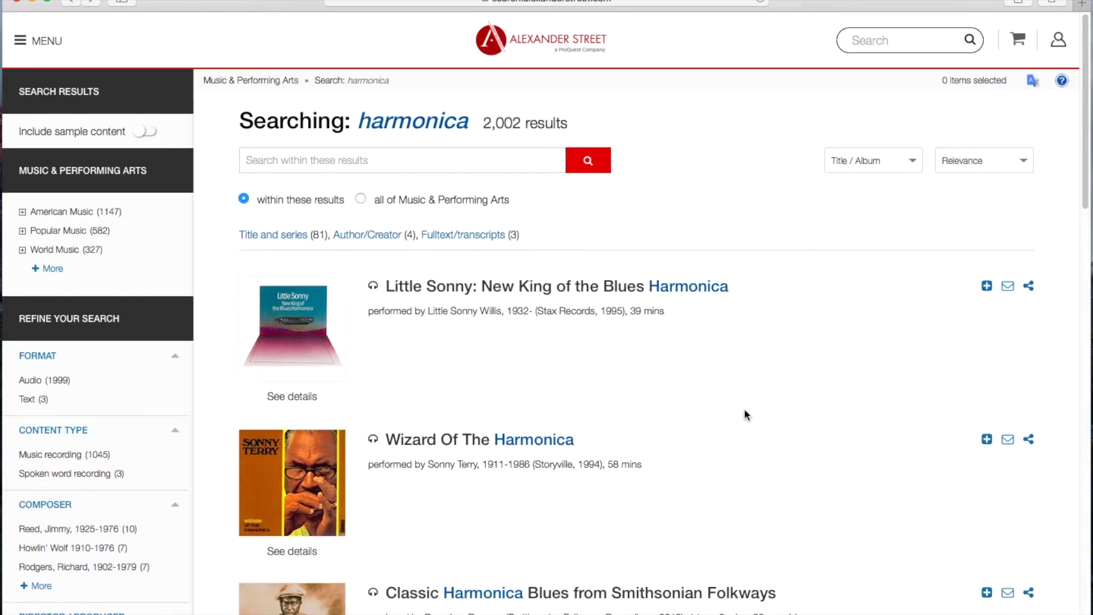
{"action": "left_click", "coordinate": [56, 271]}
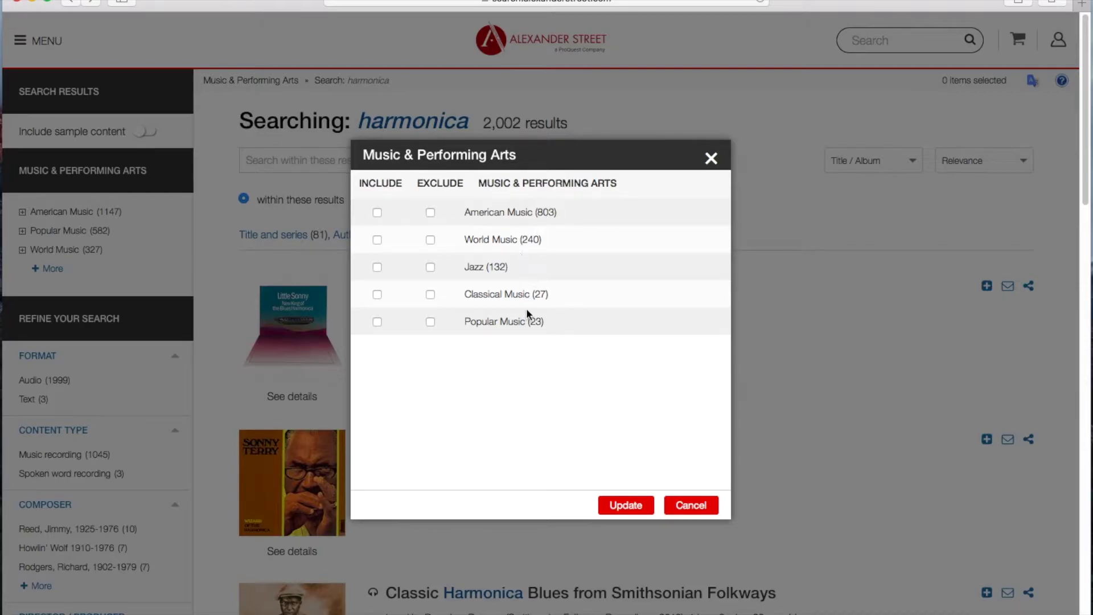
{"action": "left_click", "coordinate": [711, 159]}
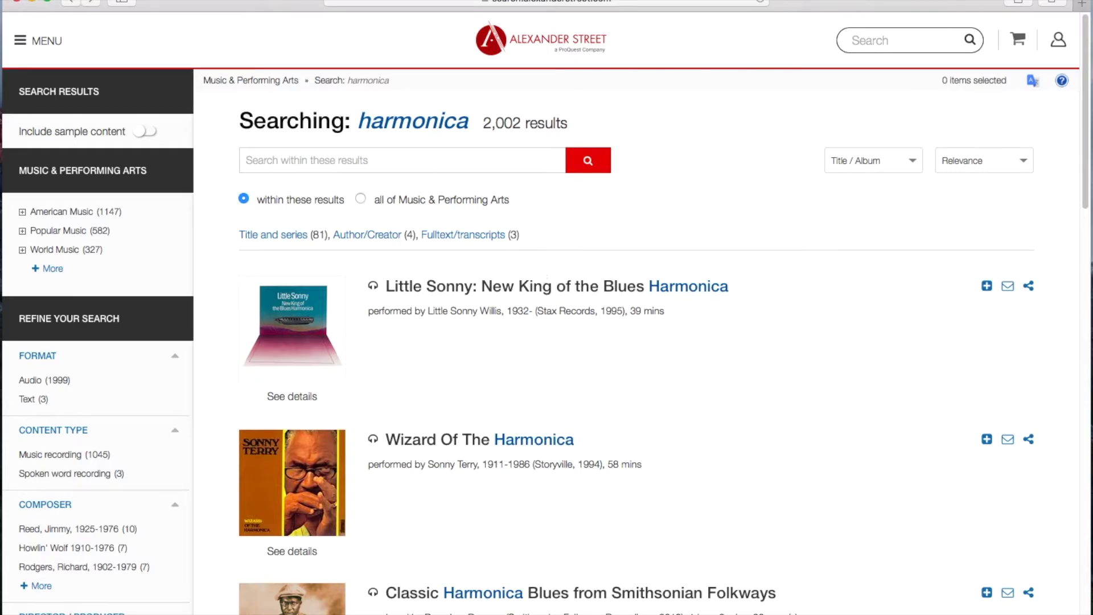
Go back to the Music & Performing Arts page and search for "john adams" instead of harmonica
{"action": "left_click", "coordinate": [72, 2]}
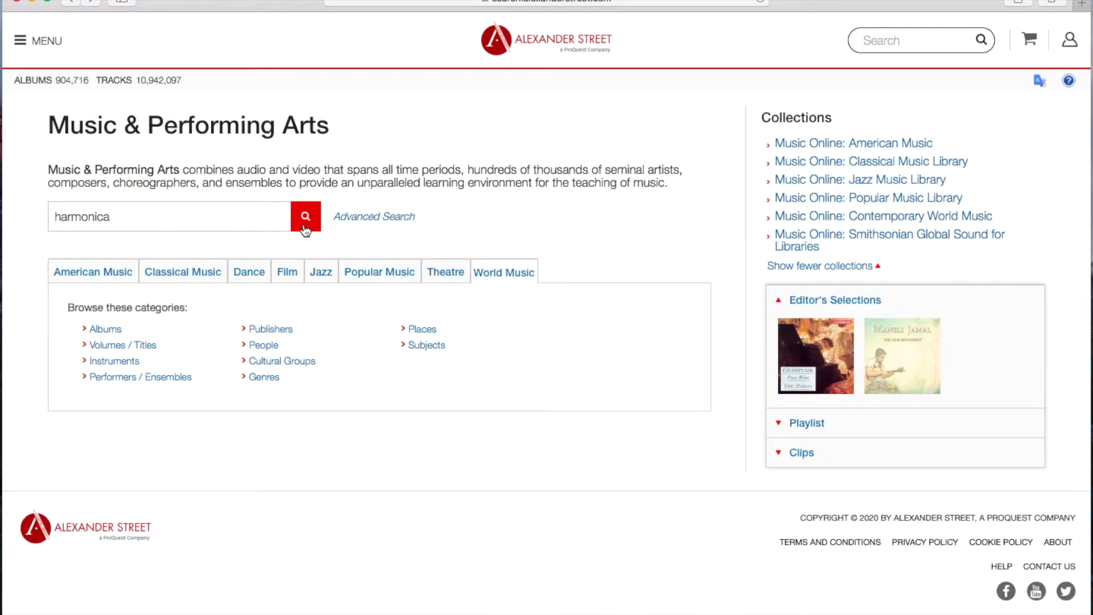
{"action": "left_click_drag", "start_coordinate": [127, 217], "coordinate": [3, 214]}
{"action": "key", "text": "BackSpace"}
{"action": "type", "text": "john adams"}
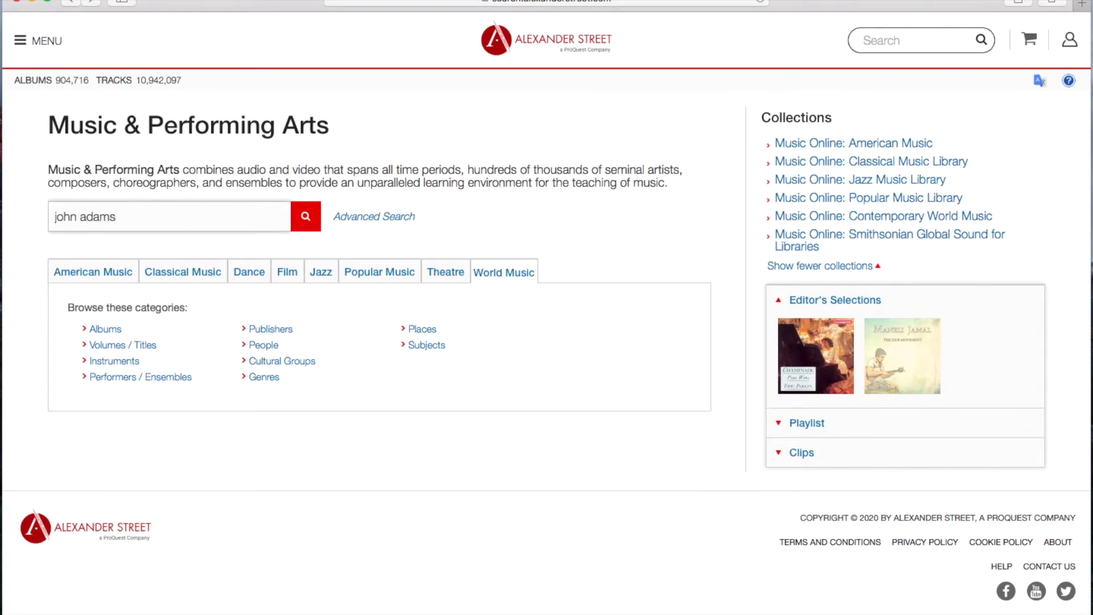
{"action": "left_click", "coordinate": [305, 221]}
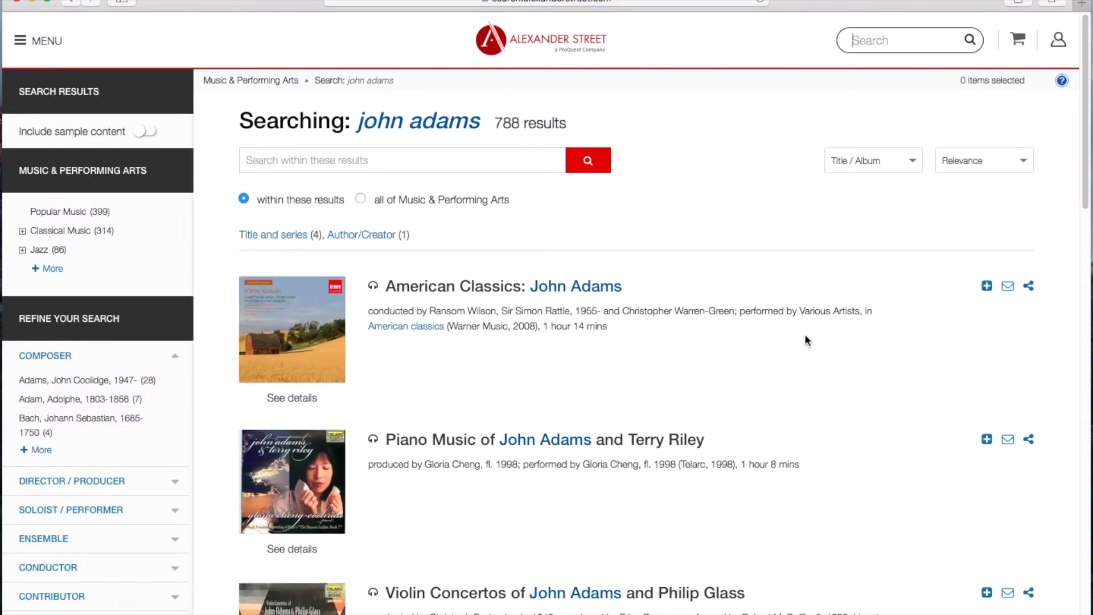
Examine the albums listed in the john adams search results, from American Classics down to Adams: Harmonium
{"action": "scroll", "coordinate": [804, 335], "scroll_direction": "down", "scroll_amount": 2}
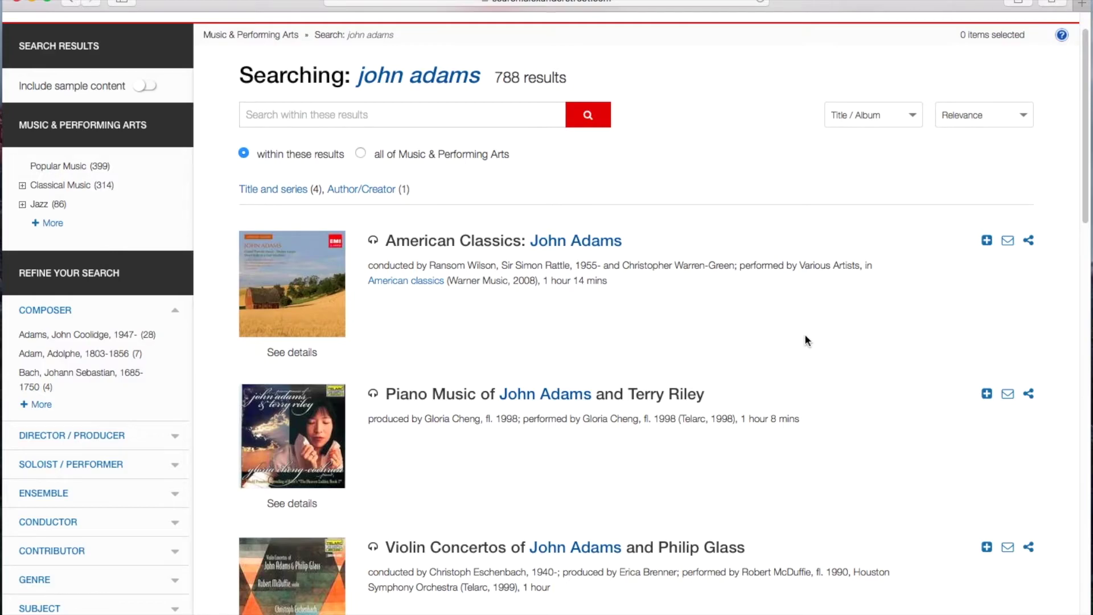
{"action": "scroll", "coordinate": [805, 335], "scroll_direction": "down", "scroll_amount": 2}
{"action": "scroll", "coordinate": [804, 339], "scroll_direction": "down", "scroll_amount": 5}
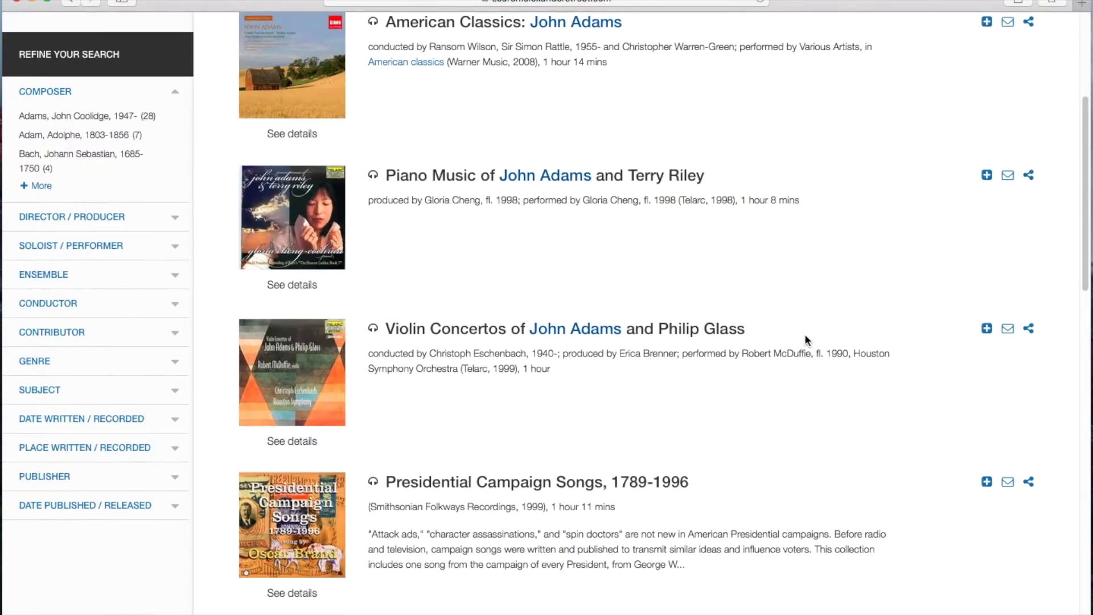
{"action": "scroll", "coordinate": [805, 337], "scroll_direction": "down", "scroll_amount": 2}
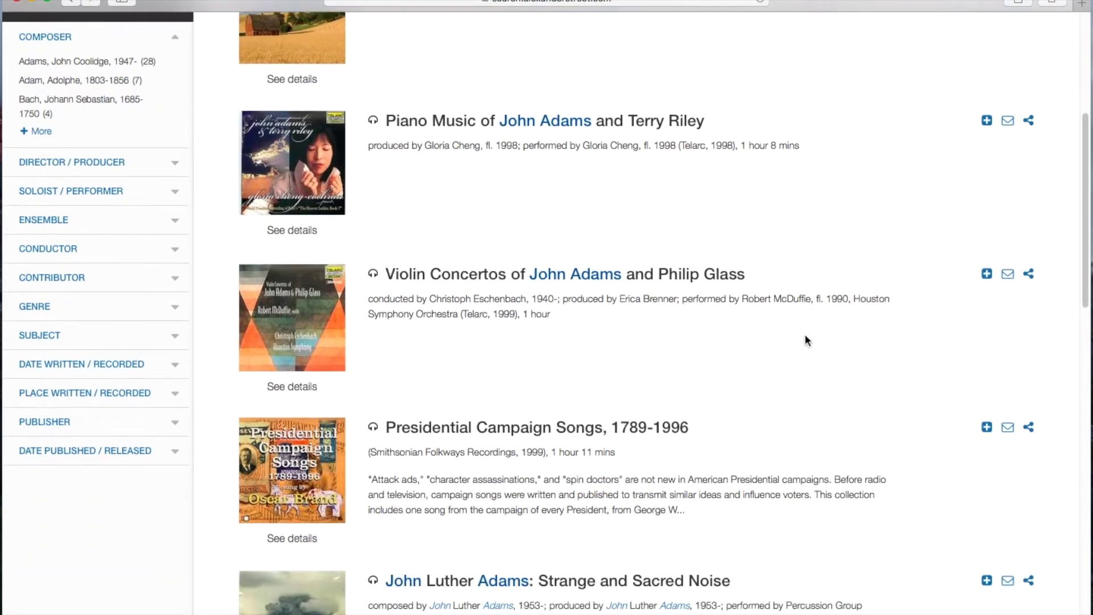
{"action": "scroll", "coordinate": [804, 340], "scroll_direction": "down", "scroll_amount": 3}
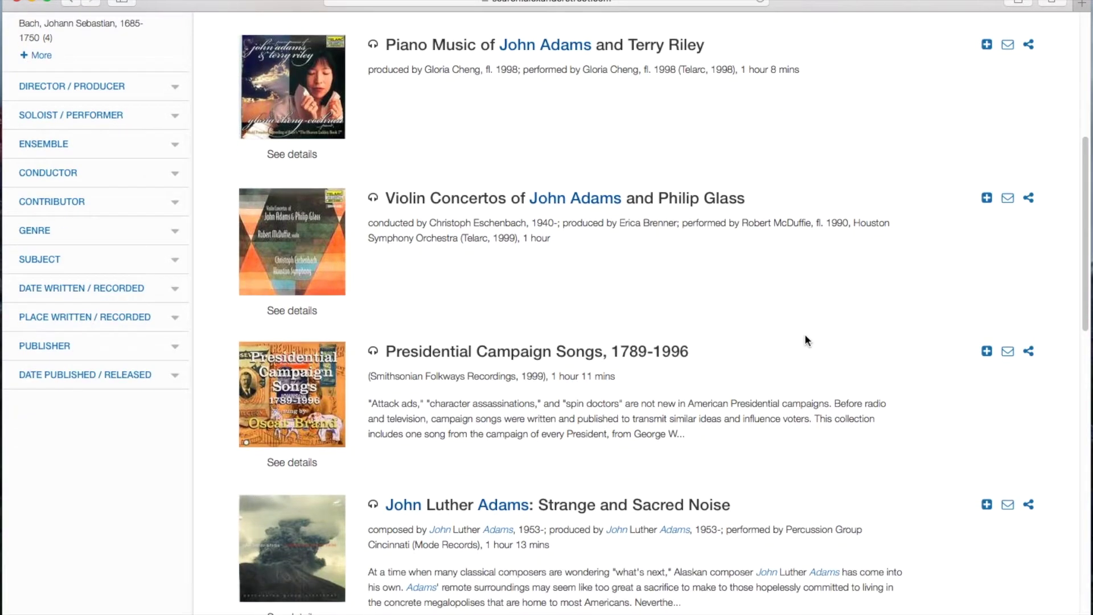
{"action": "scroll", "coordinate": [804, 340], "scroll_direction": "down", "scroll_amount": 4}
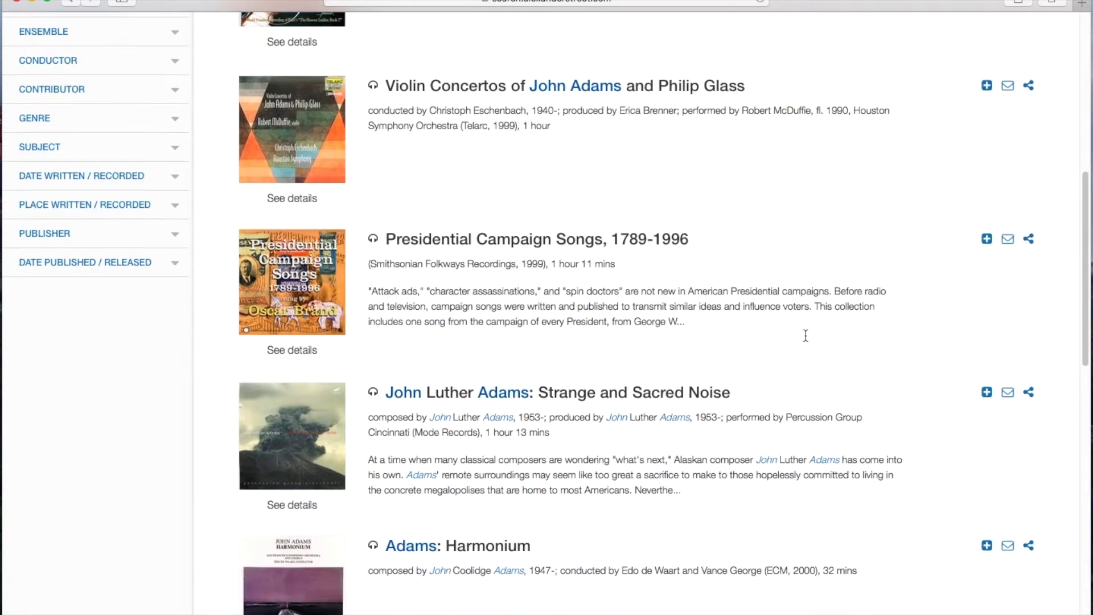
{"action": "scroll", "coordinate": [805, 337], "scroll_direction": "down", "scroll_amount": 1}
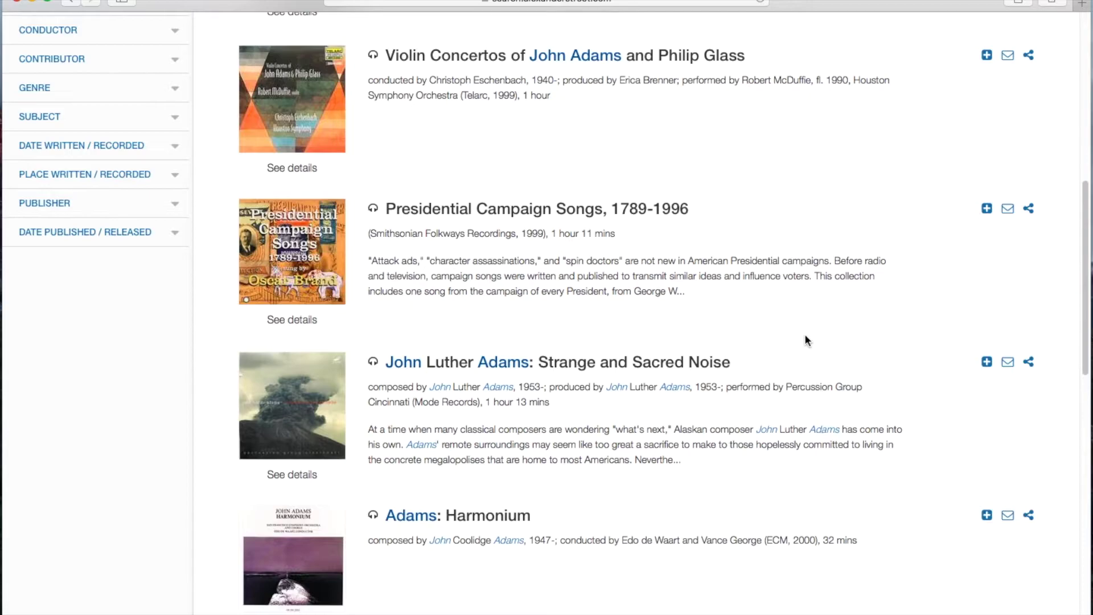
Examine the further albums in the john adams results, down to Up All Night, and return to the start of the list
{"action": "scroll", "coordinate": [805, 337], "scroll_direction": "down", "scroll_amount": 4}
{"action": "scroll", "coordinate": [805, 336], "scroll_direction": "down", "scroll_amount": 2}
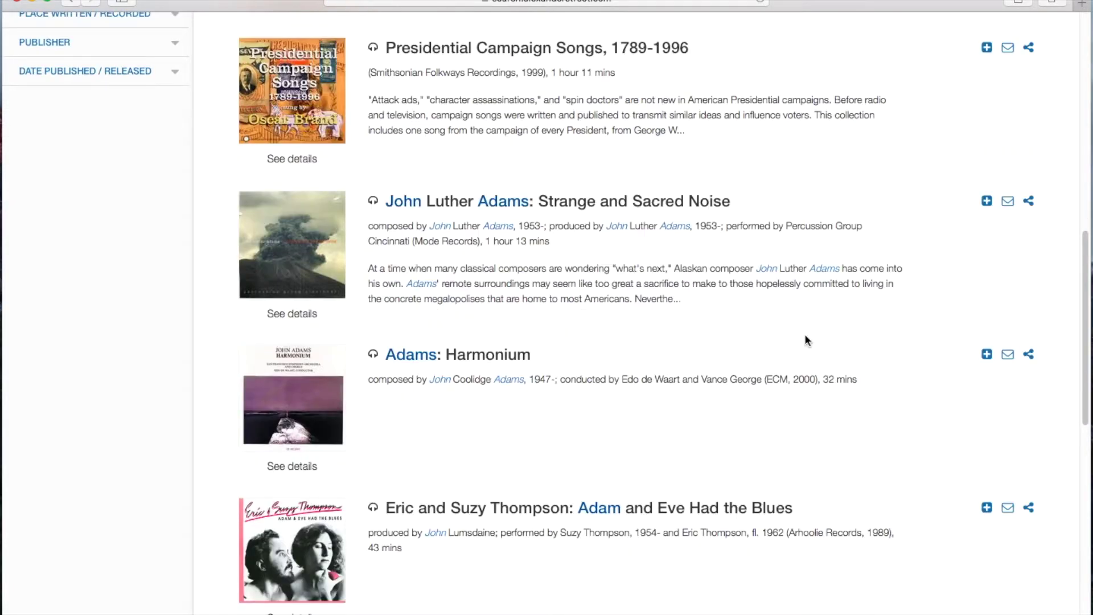
{"action": "scroll", "coordinate": [733, 336], "scroll_direction": "down", "scroll_amount": 1}
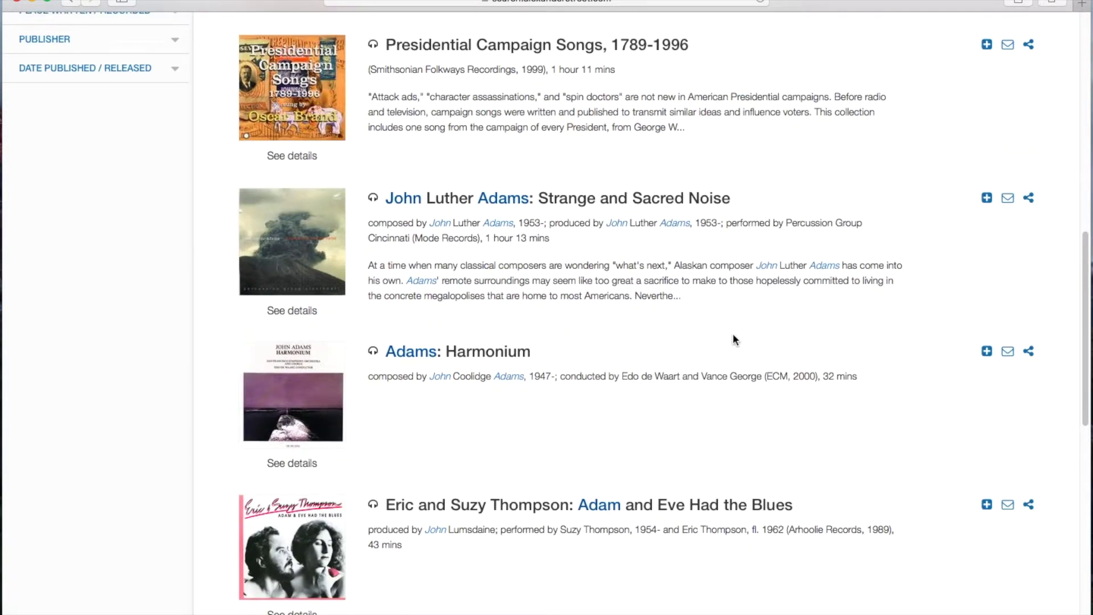
{"action": "scroll", "coordinate": [733, 340], "scroll_direction": "down", "scroll_amount": 10}
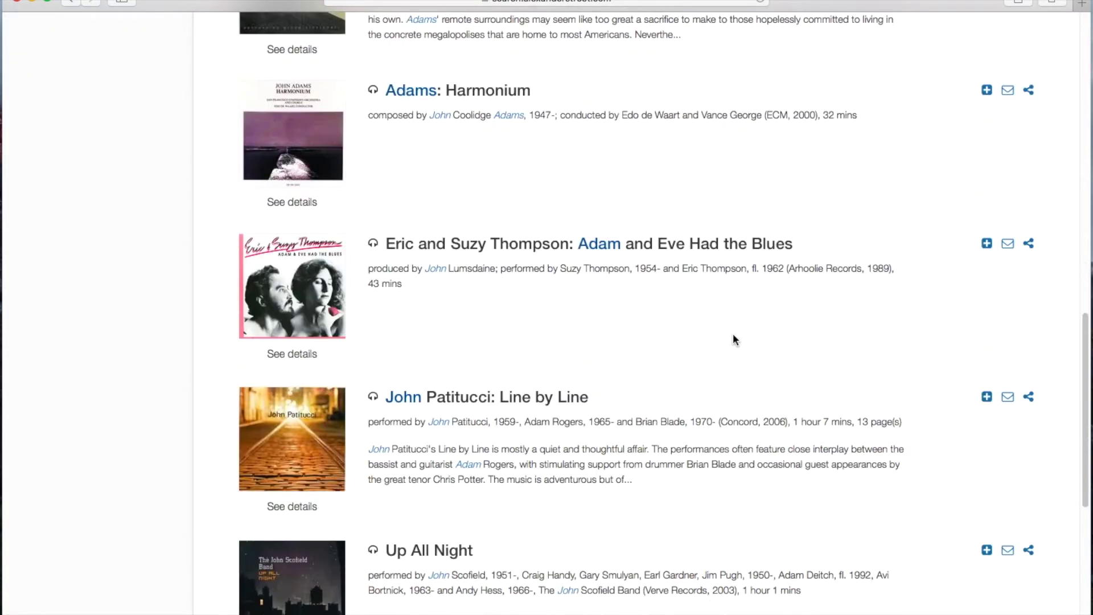
{"action": "scroll", "coordinate": [732, 340], "scroll_direction": "up", "scroll_amount": 8}
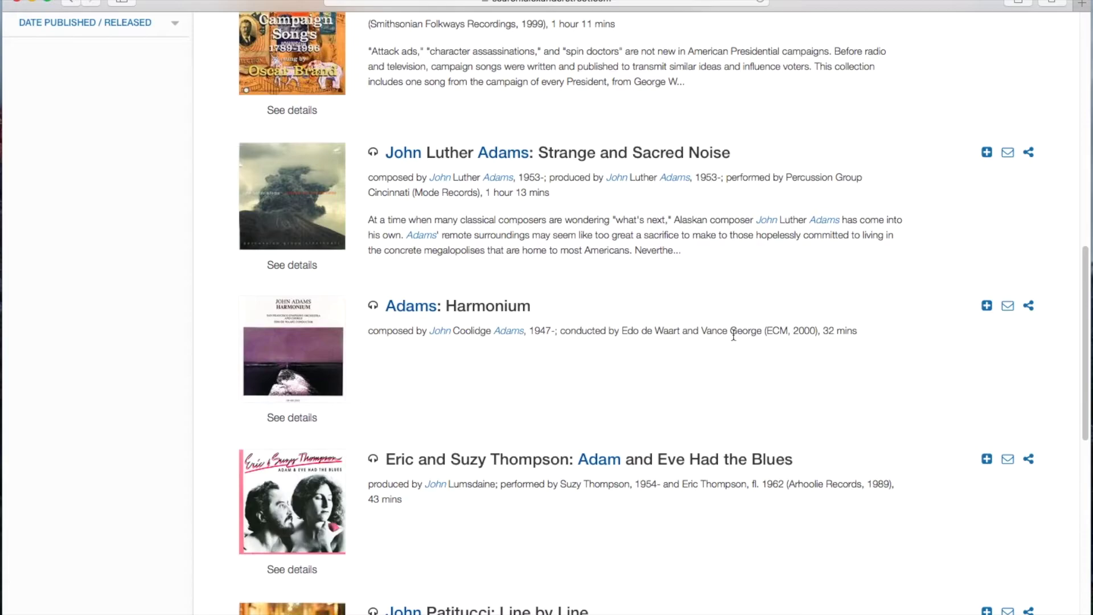
{"action": "scroll", "coordinate": [733, 336], "scroll_direction": "up", "scroll_amount": 16}
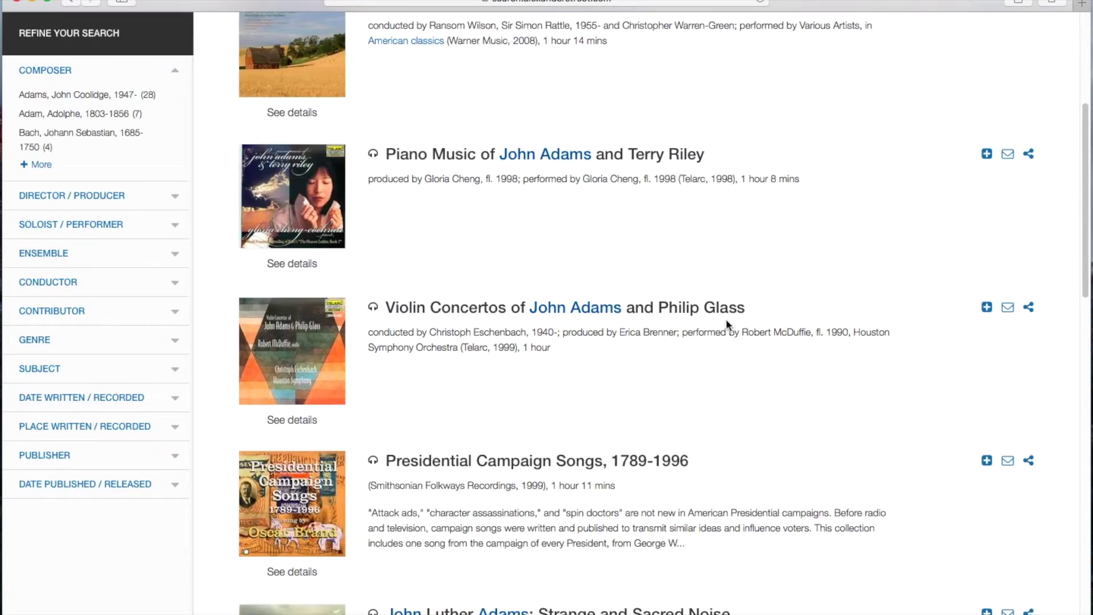
{"action": "left_click", "coordinate": [569, 156]}
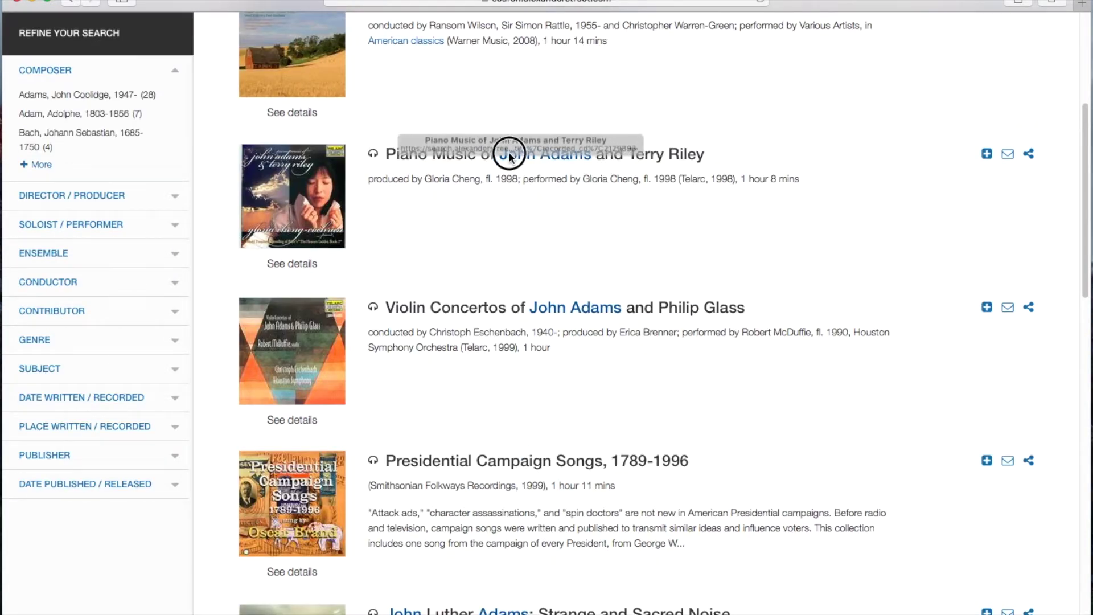
{"action": "scroll", "coordinate": [747, 410], "scroll_direction": "down", "scroll_amount": 5}
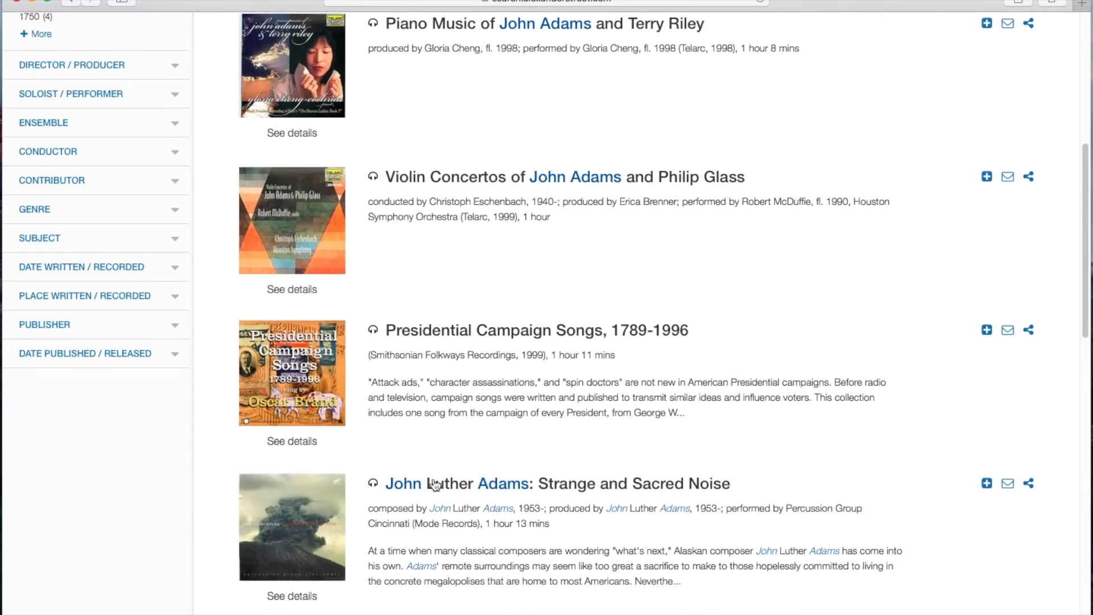
{"action": "scroll", "coordinate": [514, 319], "scroll_direction": "up", "scroll_amount": 15}
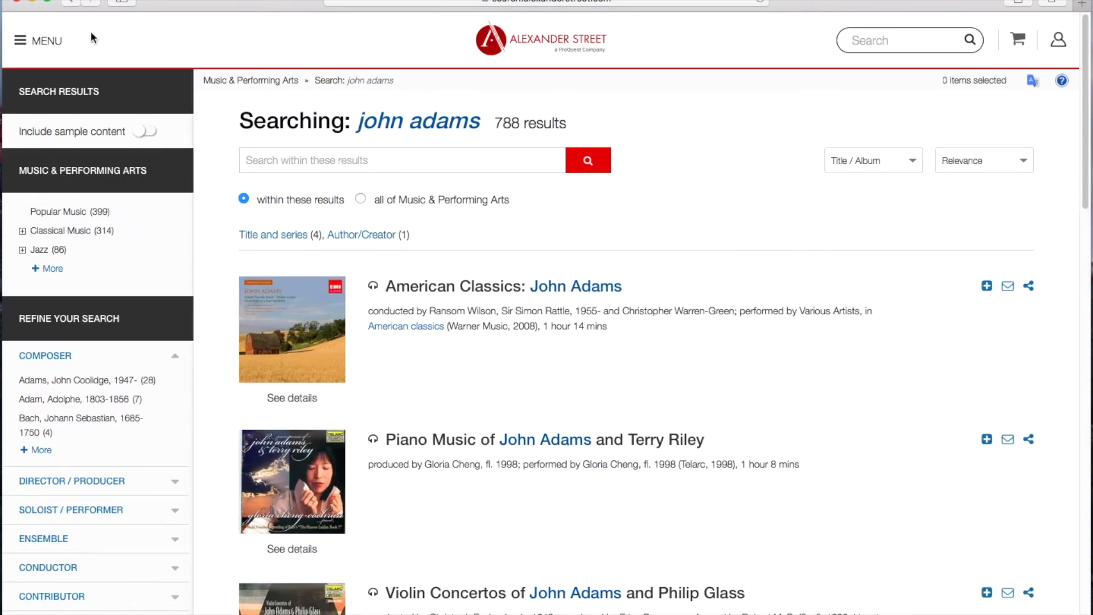
Go back to the Music & Performing Arts page and run an advanced search with the composer term "Adams, Johnny, 1932-1998"
{"action": "left_click", "coordinate": [71, 3]}
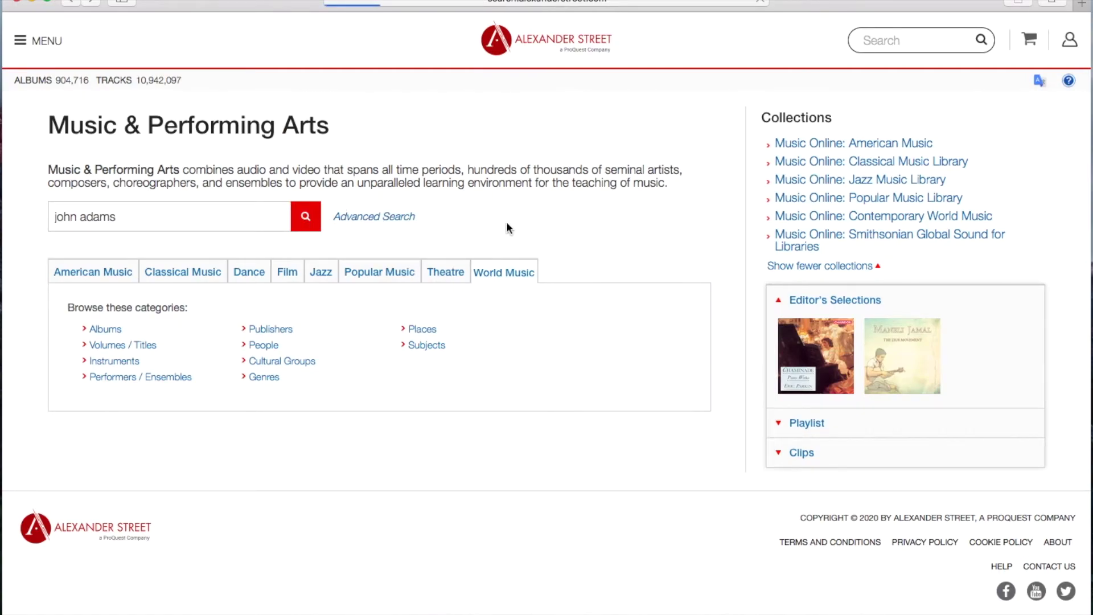
{"action": "left_click", "coordinate": [387, 223]}
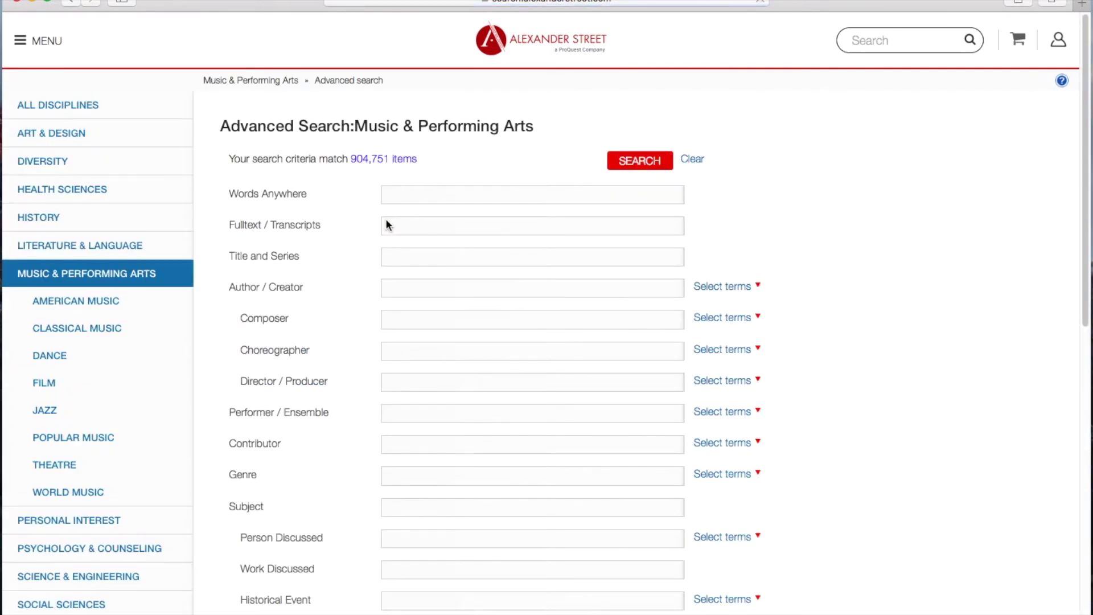
{"action": "left_click", "coordinate": [737, 327]}
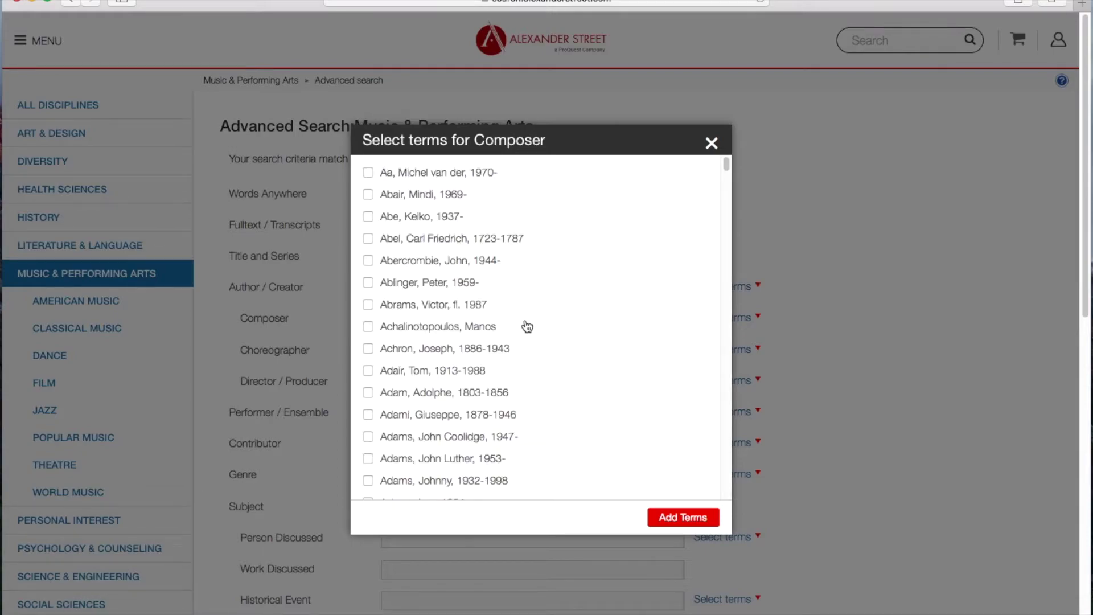
{"action": "scroll", "coordinate": [528, 326], "scroll_direction": "down", "scroll_amount": 1}
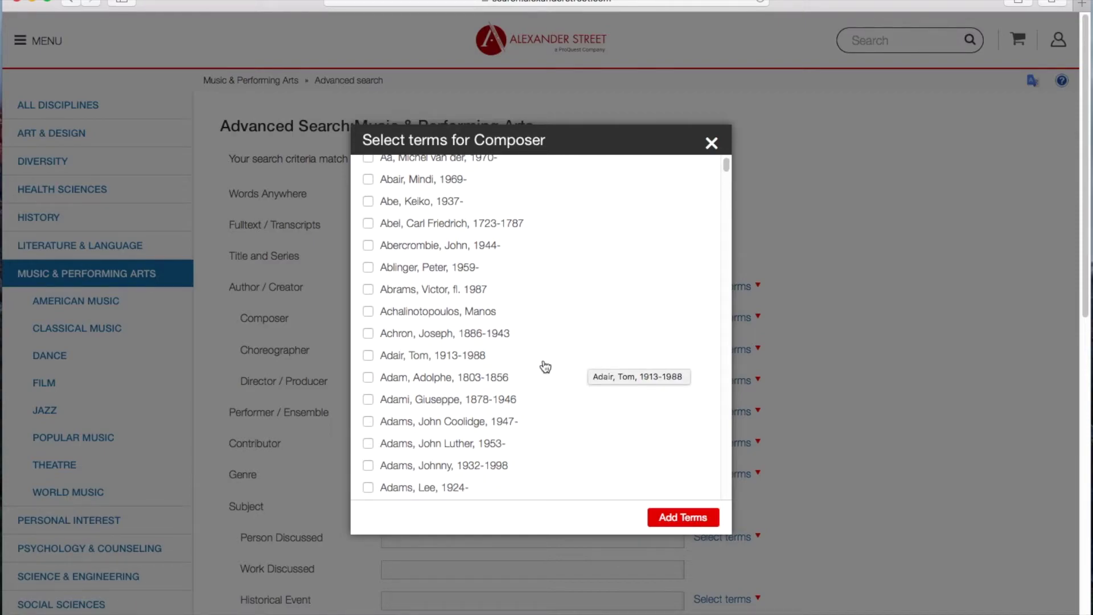
{"action": "scroll", "coordinate": [545, 366], "scroll_direction": "down", "scroll_amount": 1}
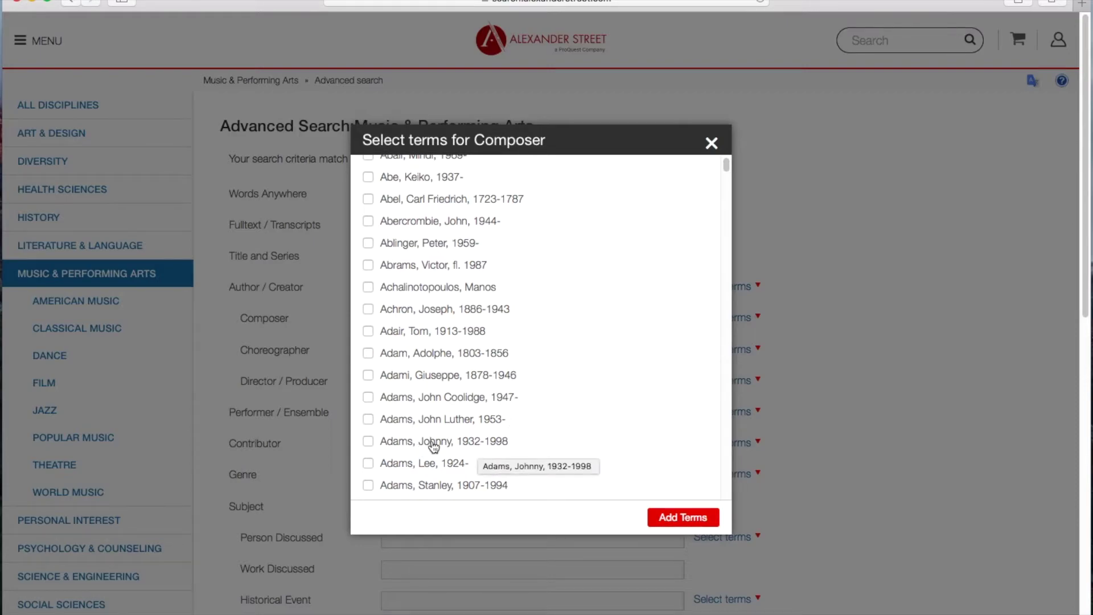
{"action": "left_click", "coordinate": [501, 444]}
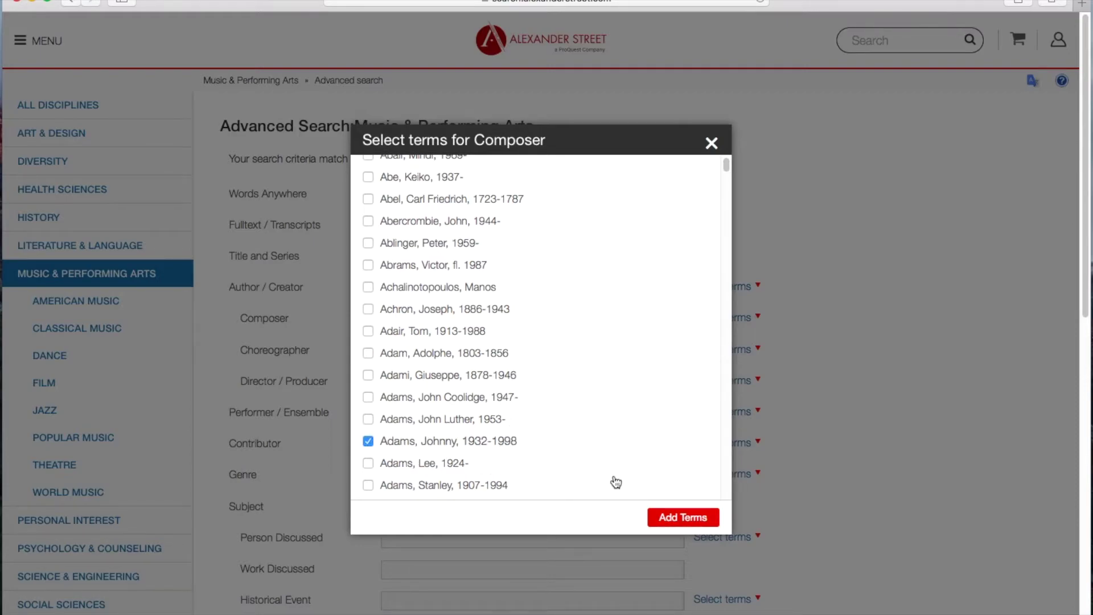
{"action": "left_click", "coordinate": [700, 515]}
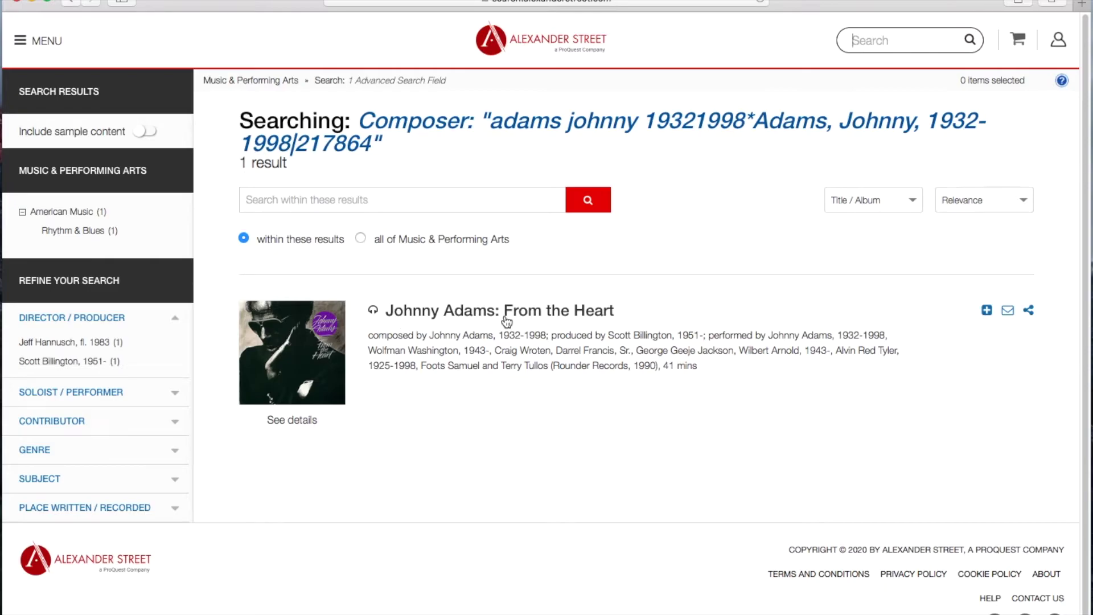
Open the album Johnny Adams: From the Heart and review the information listed for its first track
{"action": "left_click", "coordinate": [552, 311]}
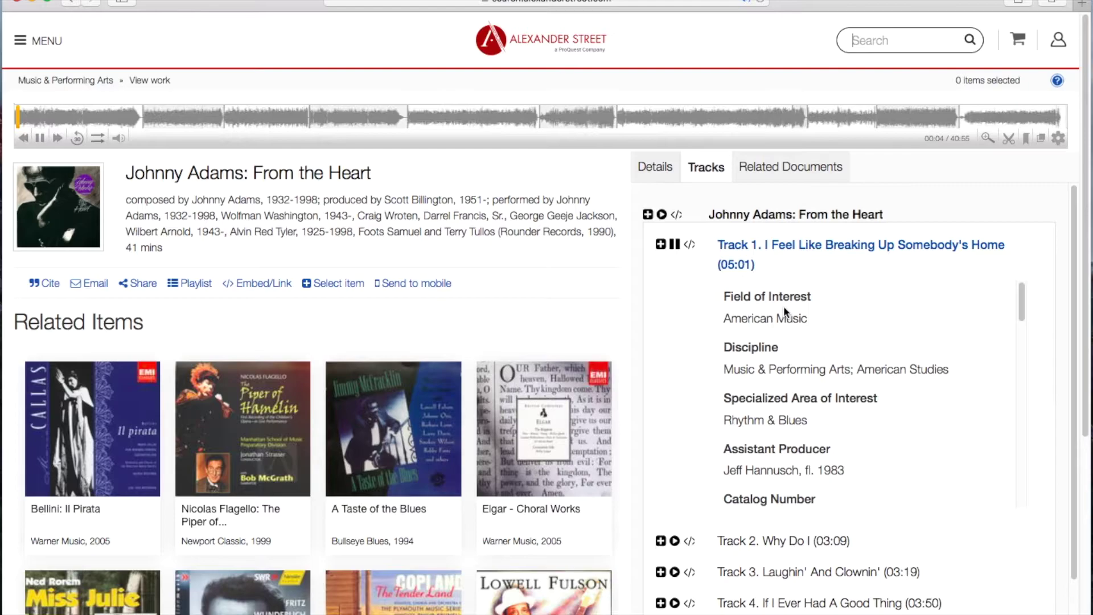
{"action": "scroll", "coordinate": [783, 306], "scroll_direction": "down", "scroll_amount": 3}
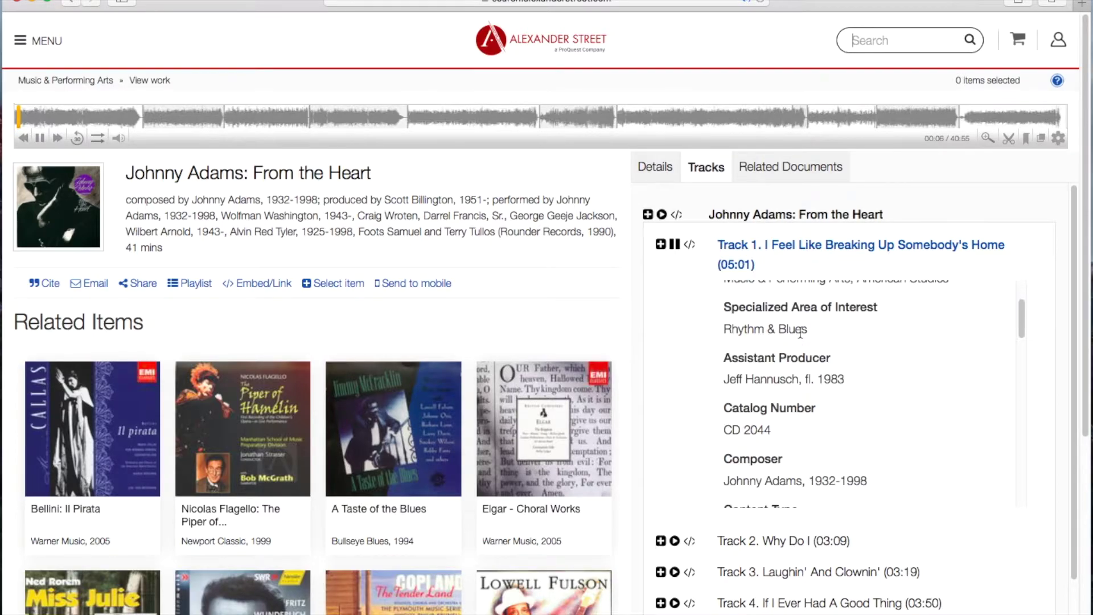
{"action": "scroll", "coordinate": [800, 333], "scroll_direction": "down", "scroll_amount": 5}
{"action": "scroll", "coordinate": [800, 333], "scroll_direction": "up", "scroll_amount": 8}
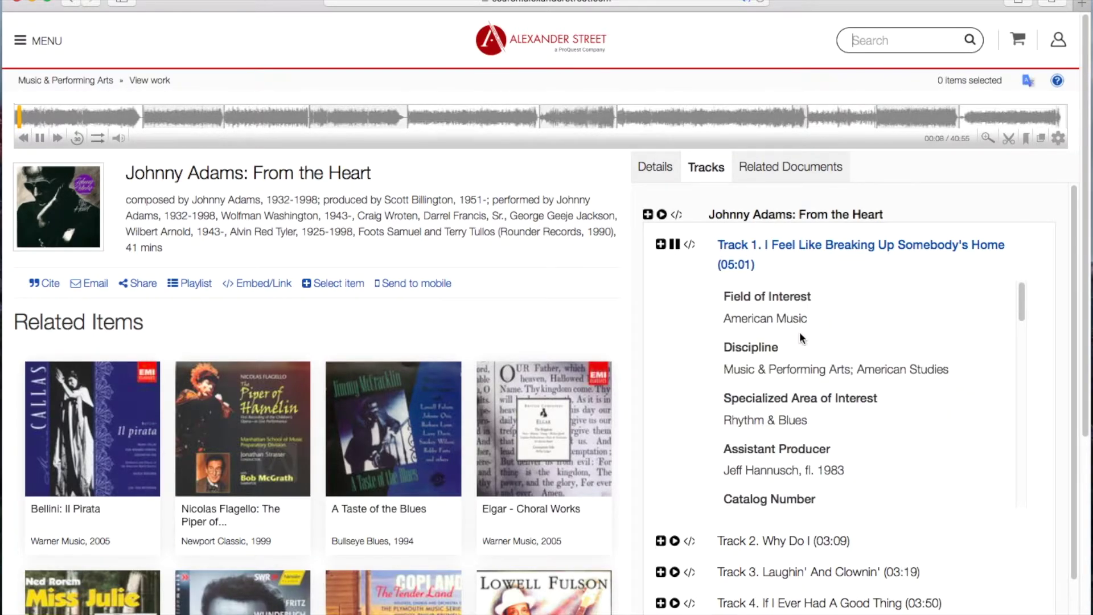
Open the album's liner notes PDF from its related documents and read through the text about the artist
{"action": "left_click", "coordinate": [786, 170]}
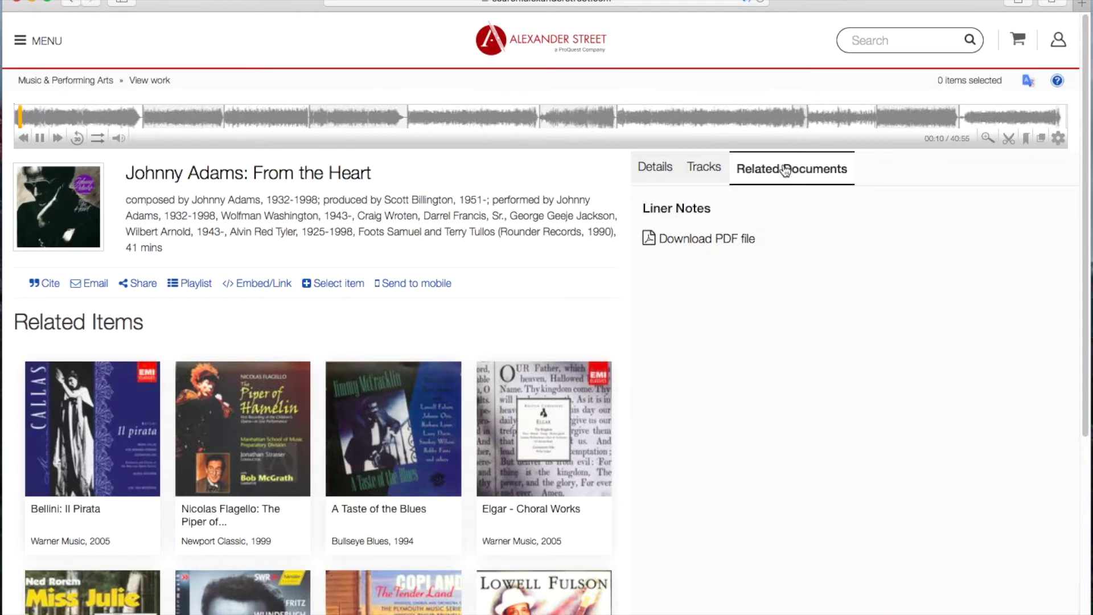
{"action": "left_click", "coordinate": [714, 240]}
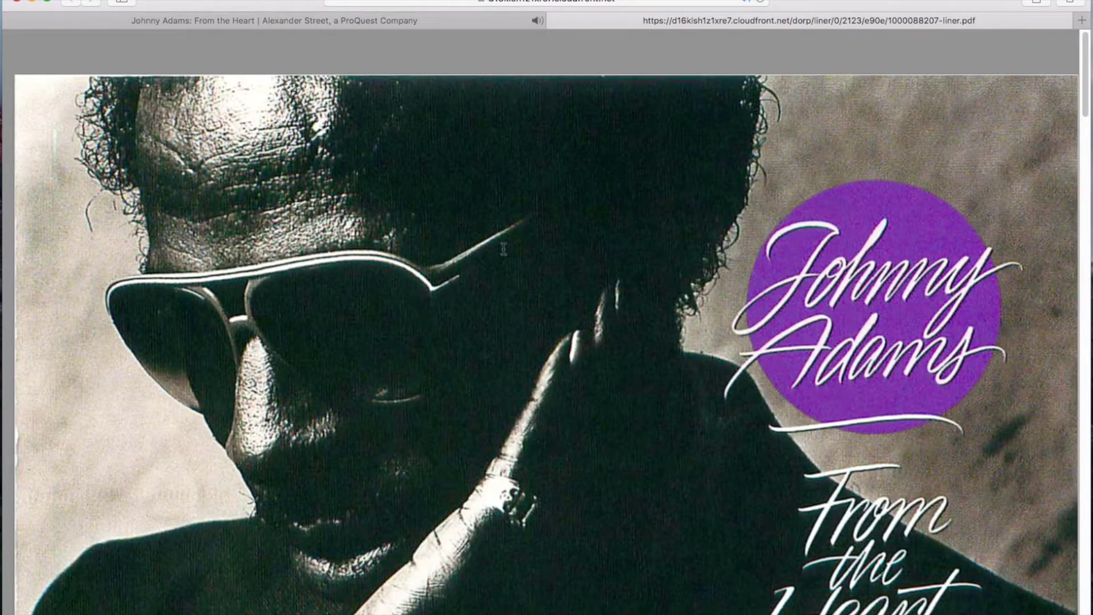
{"action": "scroll", "coordinate": [520, 262], "scroll_direction": "down", "scroll_amount": 5}
{"action": "scroll", "coordinate": [520, 263], "scroll_direction": "down", "scroll_amount": 10}
{"action": "scroll", "coordinate": [521, 265], "scroll_direction": "down", "scroll_amount": 15}
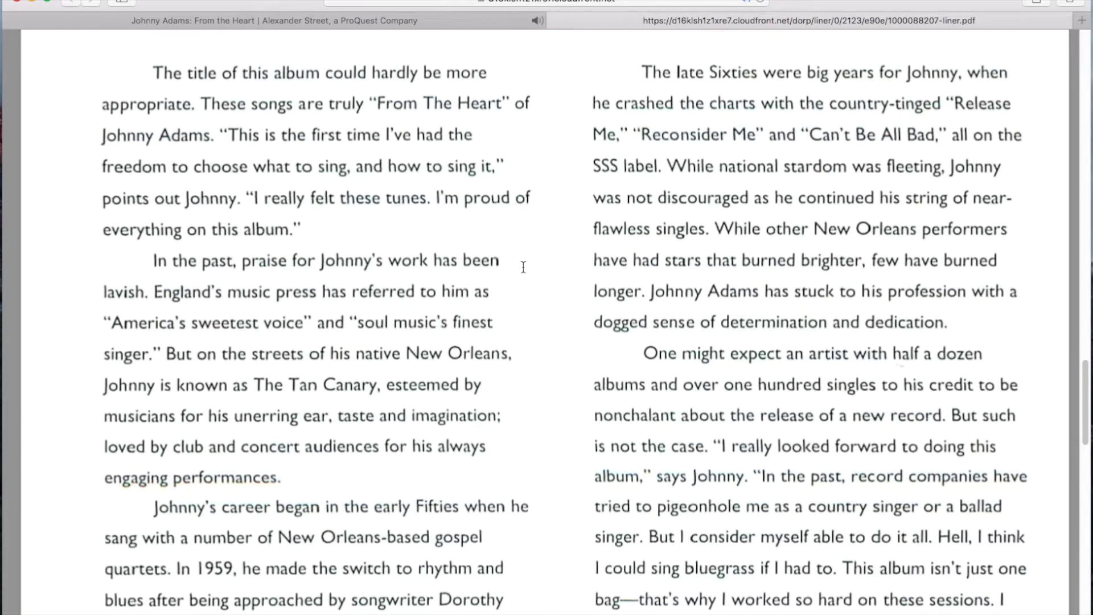
Return to the Johnny Adams album page and examine its full details, including instruments, performers and recording location
{"action": "left_click", "coordinate": [199, 20]}
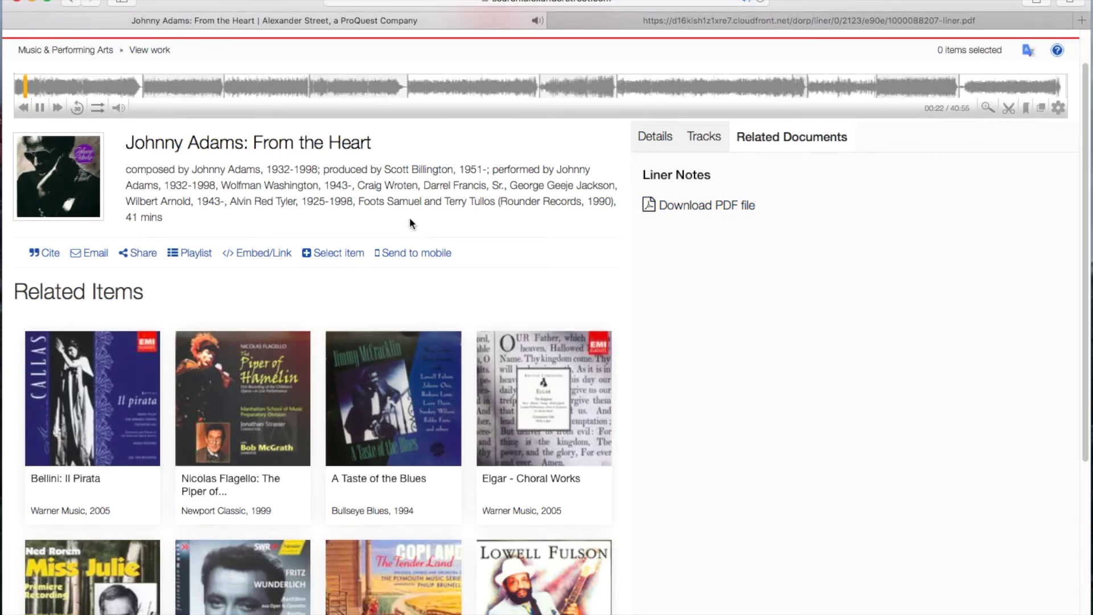
{"action": "left_click", "coordinate": [654, 137]}
{"action": "scroll", "coordinate": [800, 295], "scroll_direction": "down", "scroll_amount": 5}
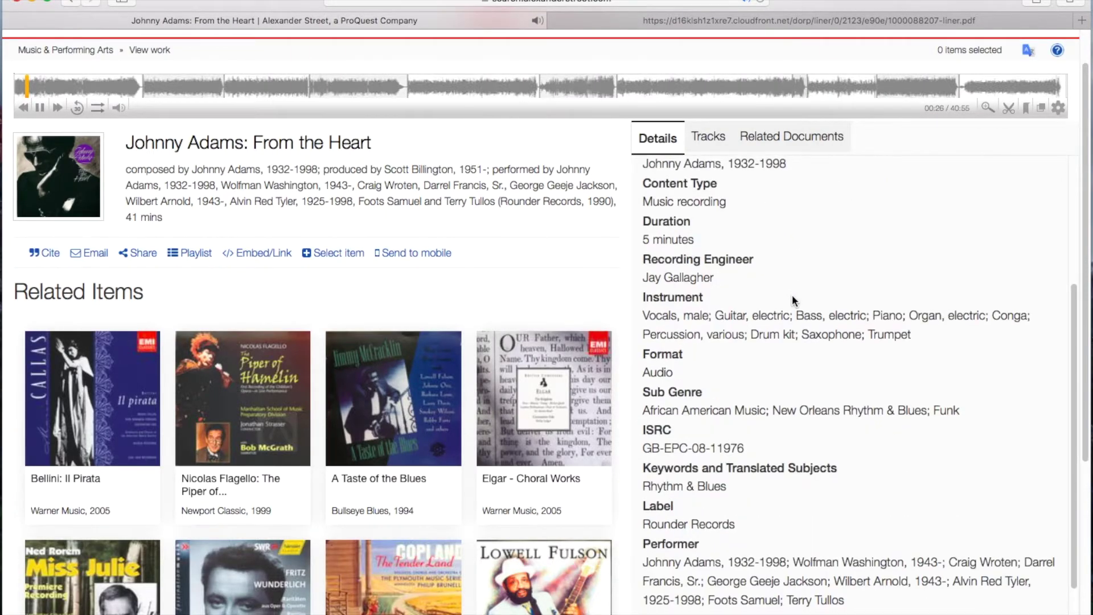
{"action": "scroll", "coordinate": [793, 301], "scroll_direction": "down", "scroll_amount": 4}
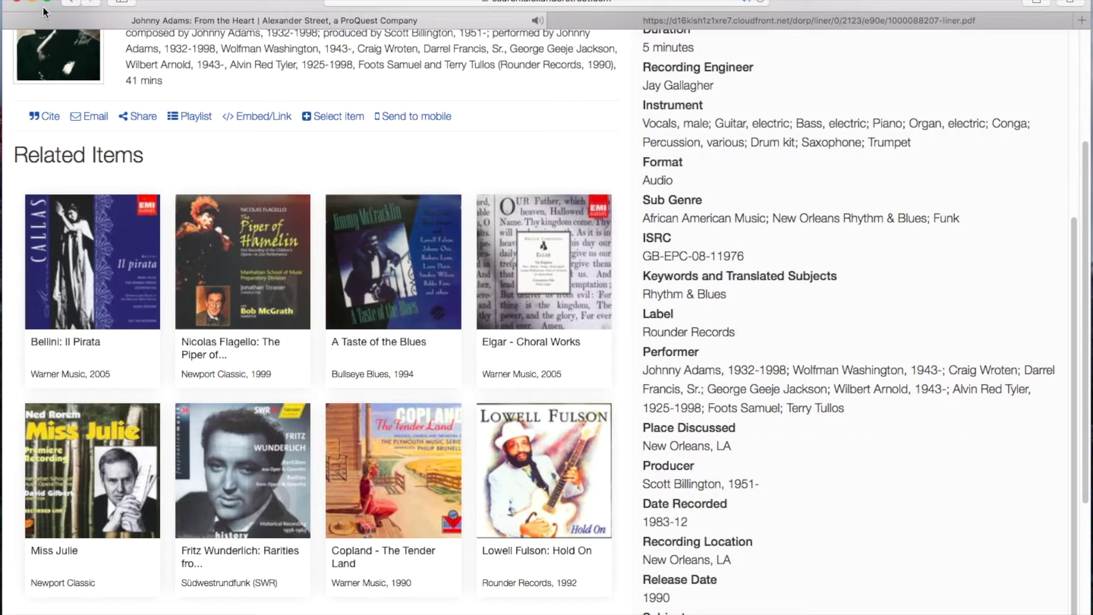
Go back to the advanced search and search with the composer term "Adams, John Coolidge, 1947-" instead
{"action": "left_click", "coordinate": [72, 4]}
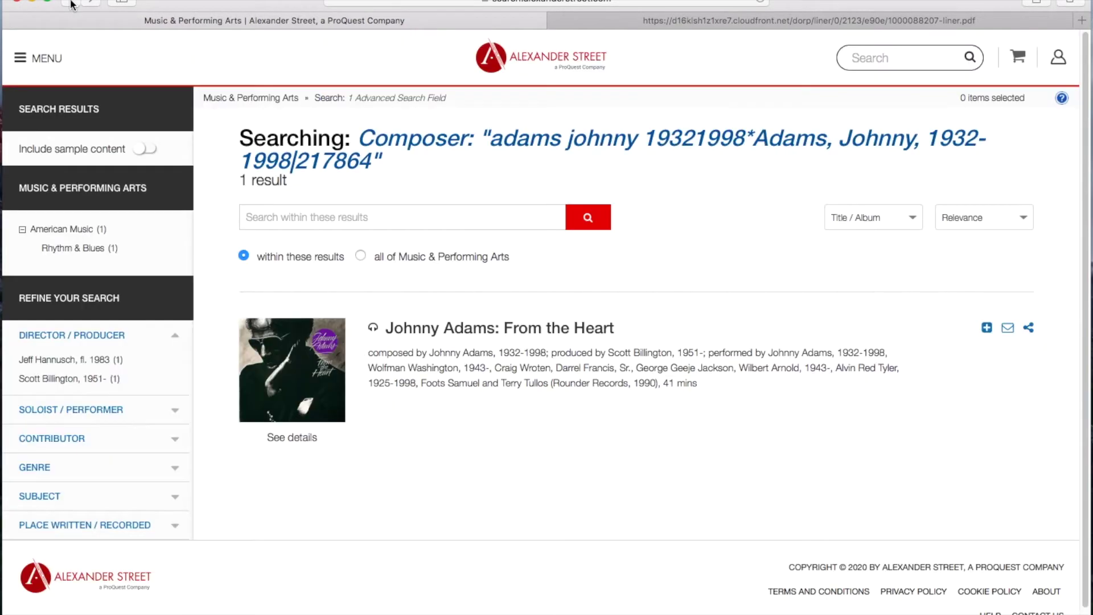
{"action": "left_click", "coordinate": [72, 4]}
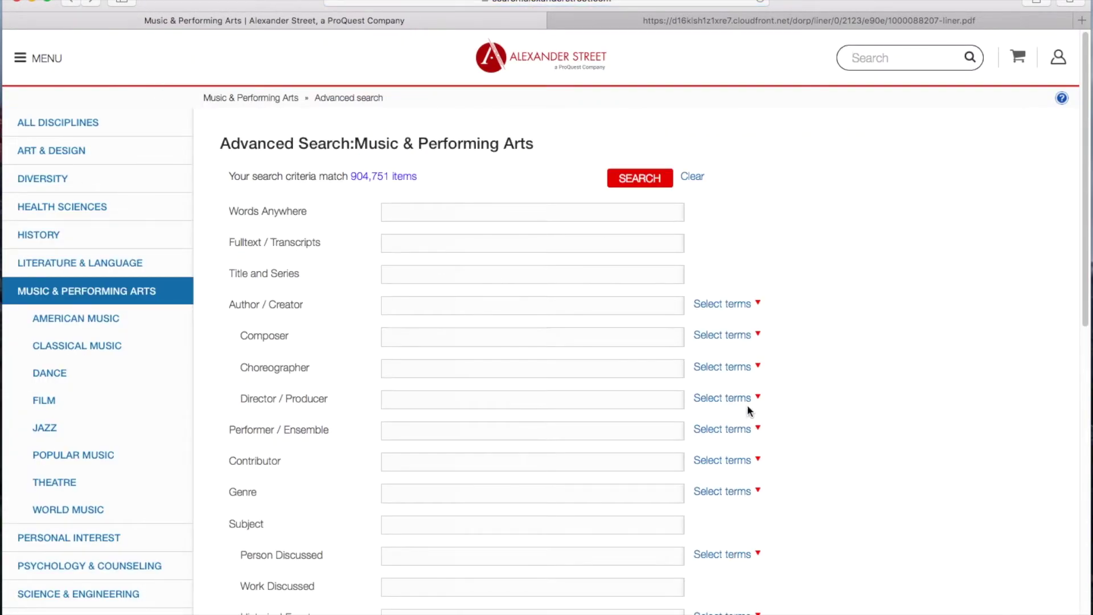
{"action": "left_click", "coordinate": [727, 336]}
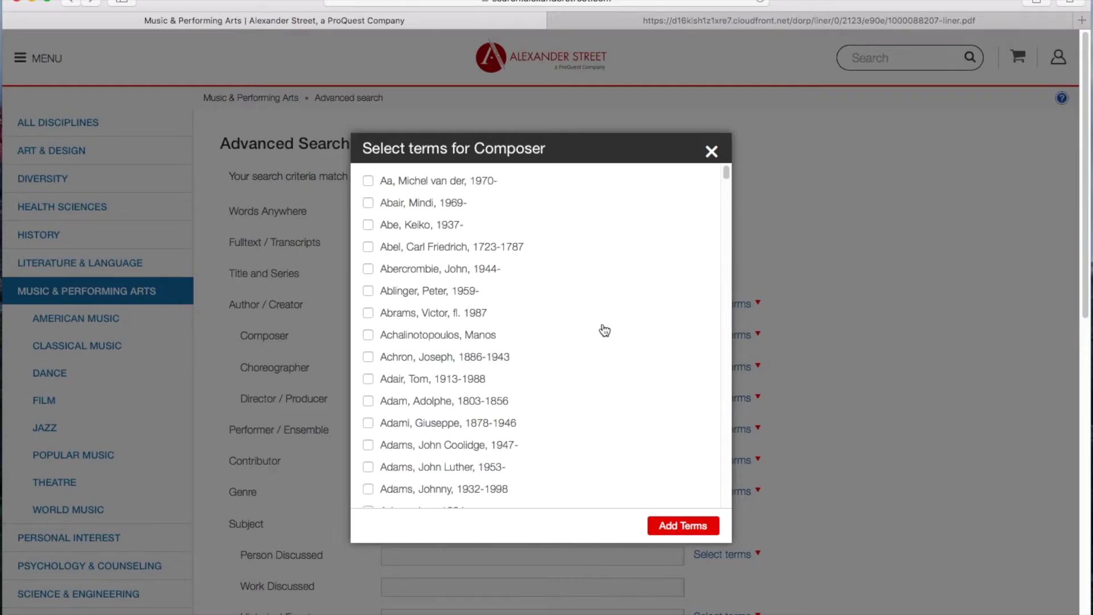
{"action": "scroll", "coordinate": [605, 330], "scroll_direction": "down", "scroll_amount": 2}
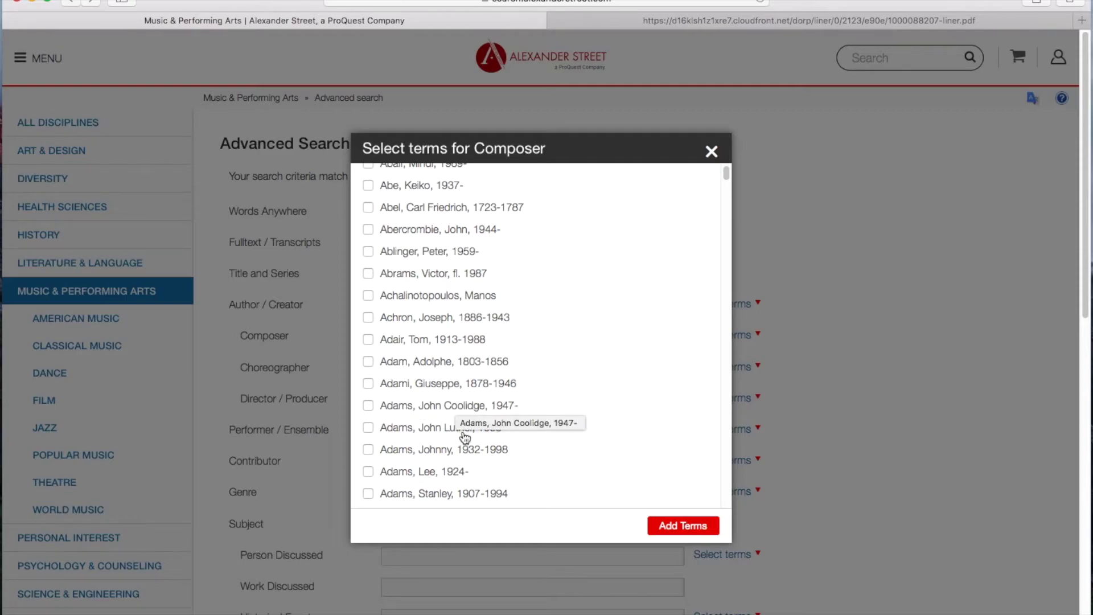
{"action": "left_click", "coordinate": [368, 406]}
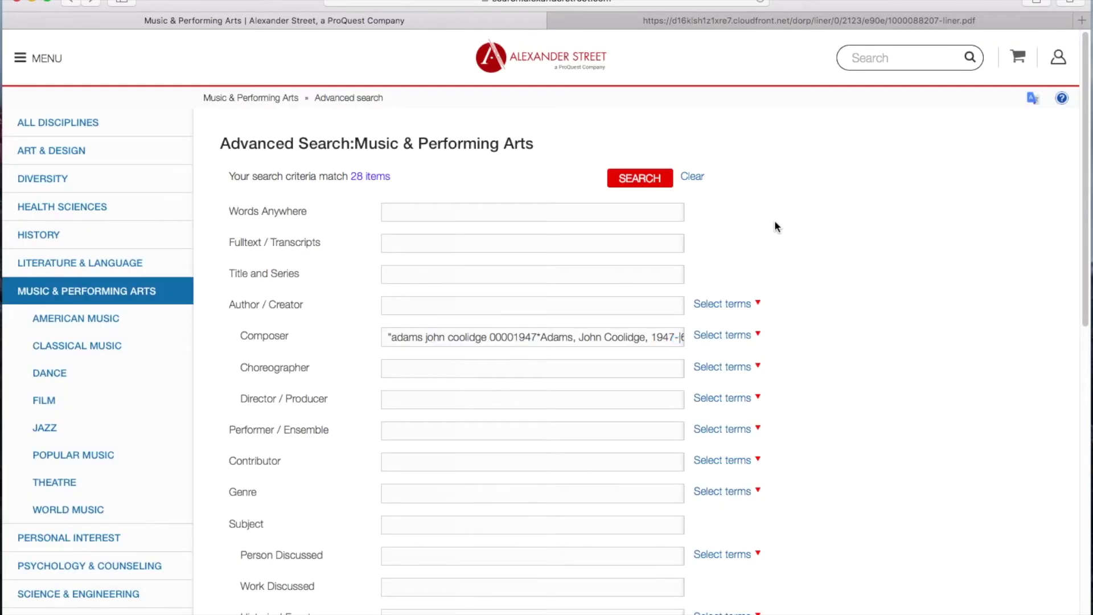
{"action": "left_click", "coordinate": [652, 189]}
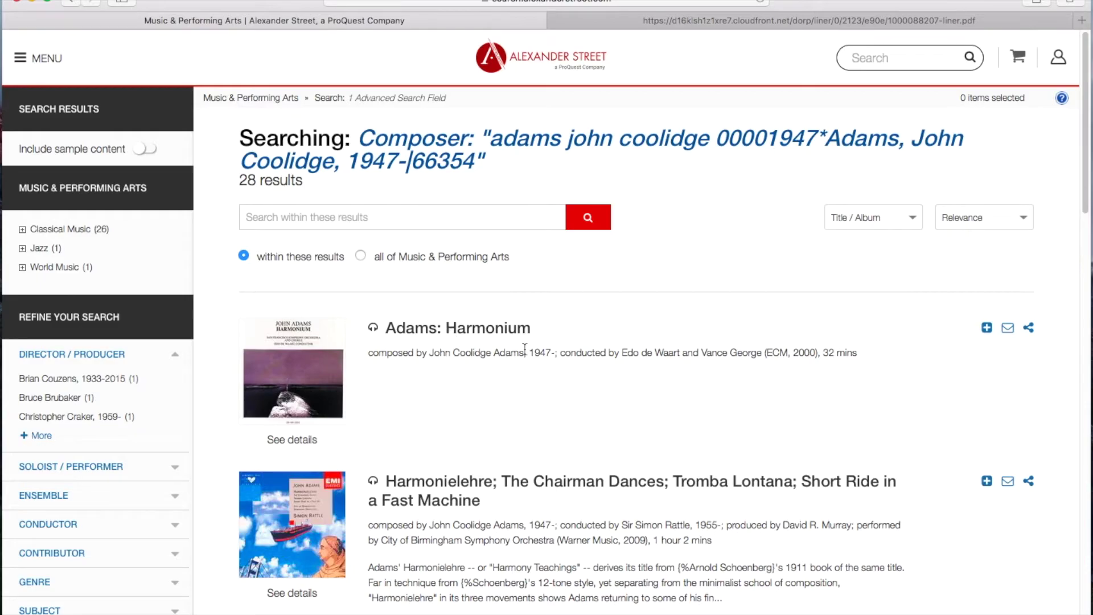
Review the John Coolidge Adams search results, from Adams: Harmonium to American Counterpoint at the end of the first page
{"action": "scroll", "coordinate": [674, 359], "scroll_direction": "down", "scroll_amount": 3}
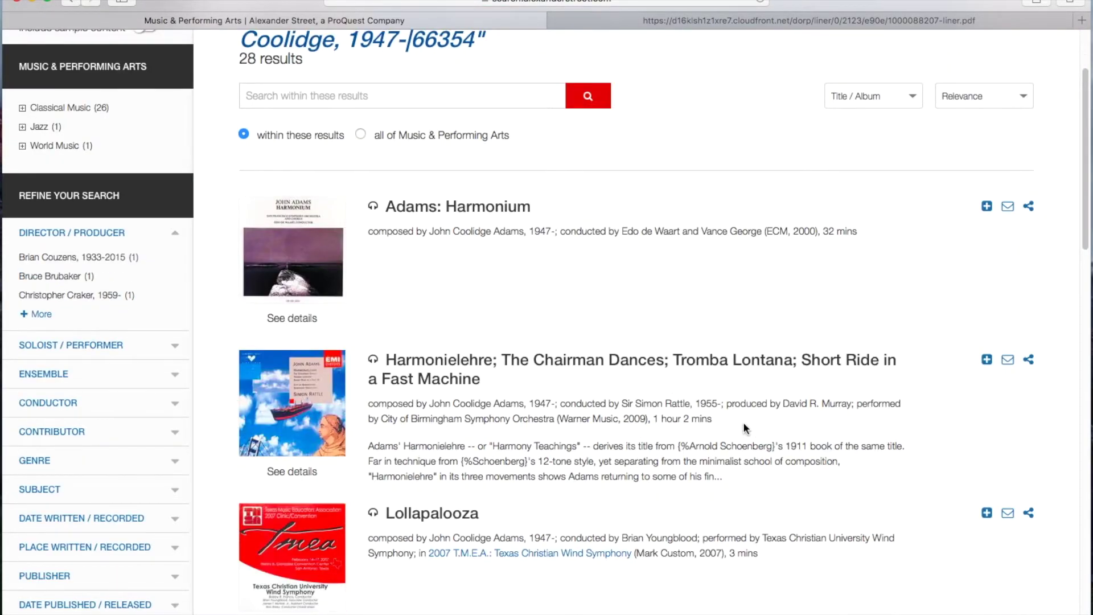
{"action": "scroll", "coordinate": [739, 422], "scroll_direction": "down", "scroll_amount": 10}
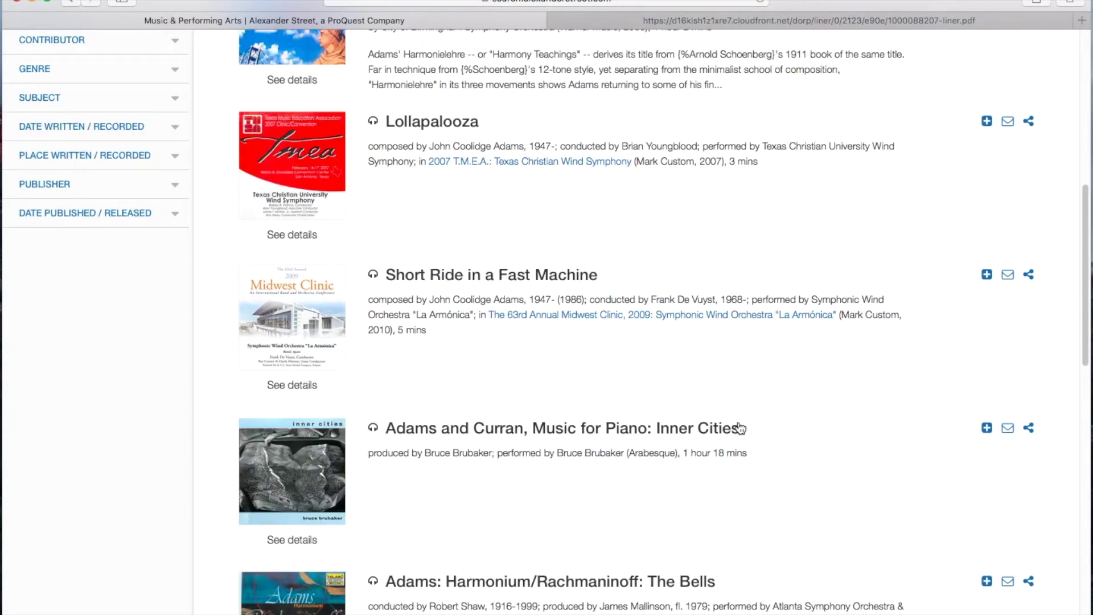
{"action": "scroll", "coordinate": [759, 410], "scroll_direction": "down", "scroll_amount": 1}
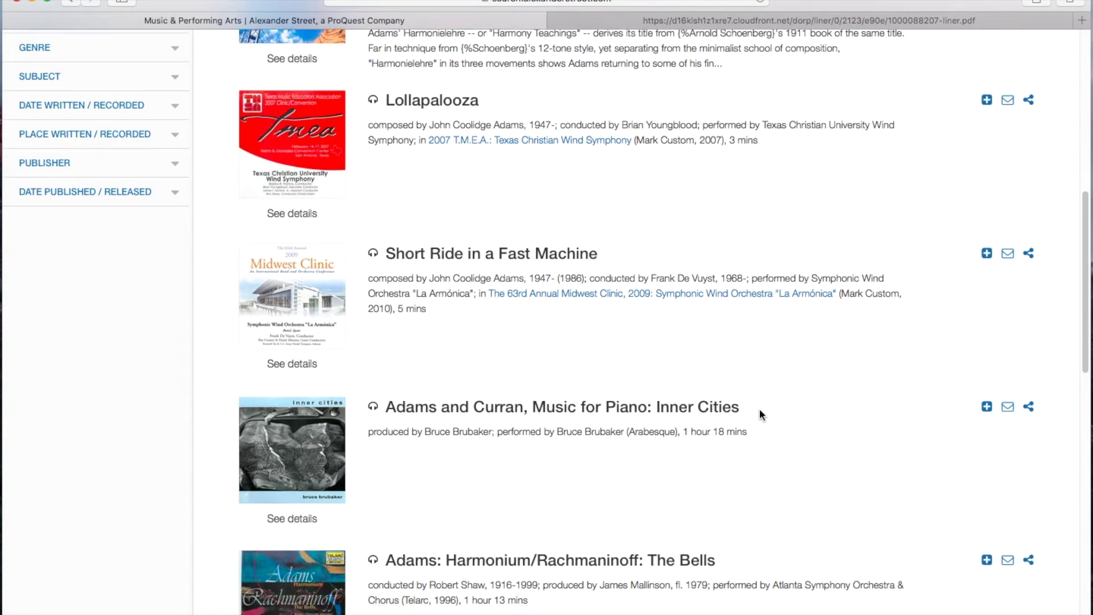
{"action": "scroll", "coordinate": [759, 408], "scroll_direction": "down", "scroll_amount": 9}
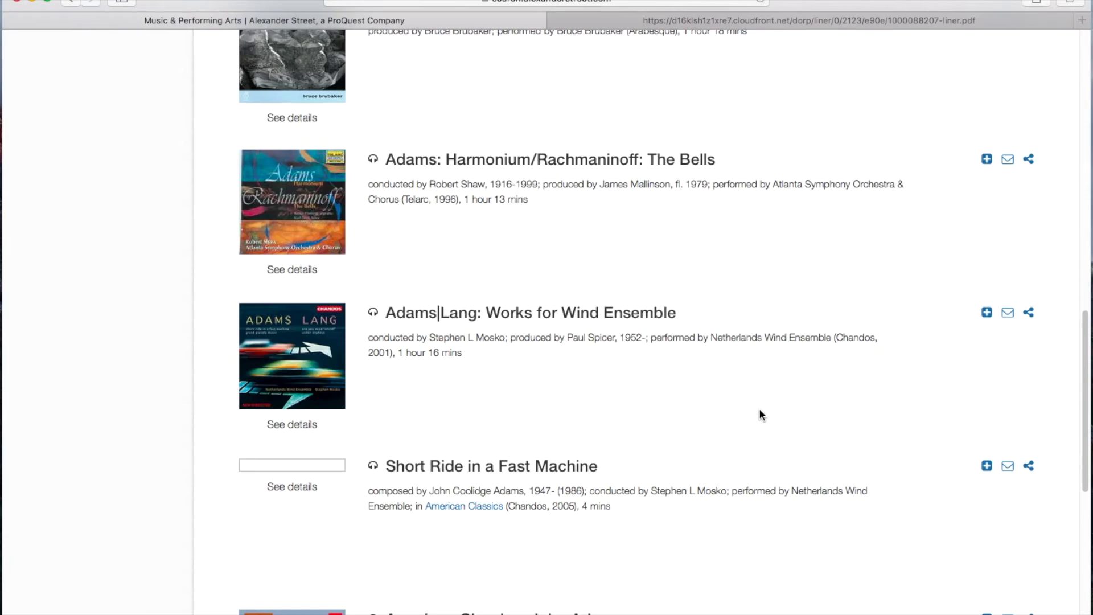
{"action": "scroll", "coordinate": [759, 409], "scroll_direction": "down", "scroll_amount": 10}
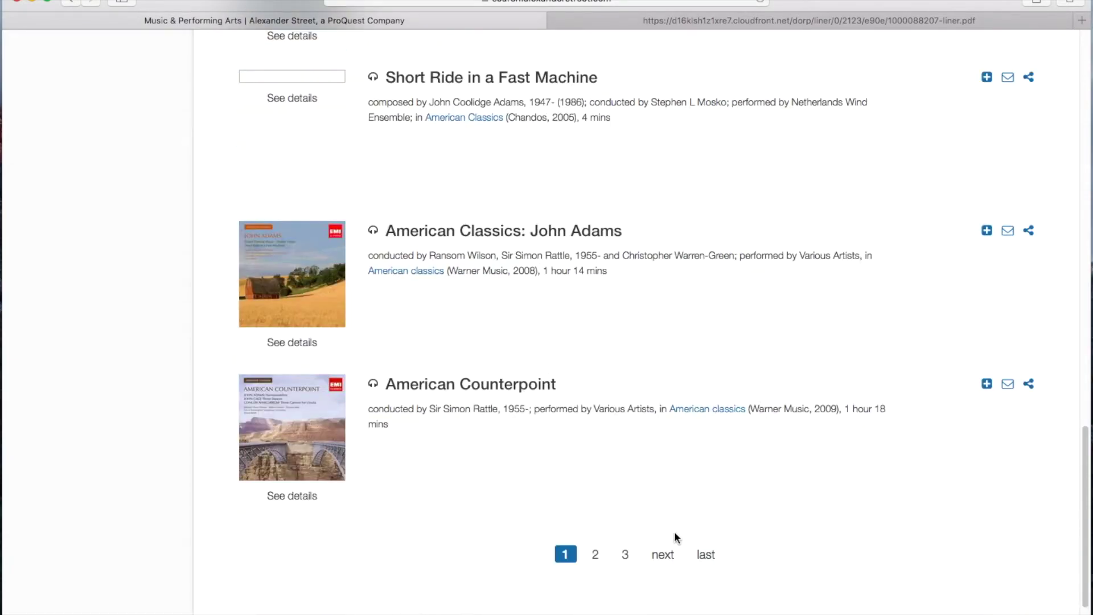
Open the next page of the John Coolidge Adams results and look through its recordings, from The American Clarinet to Minimalists
{"action": "left_click", "coordinate": [665, 560]}
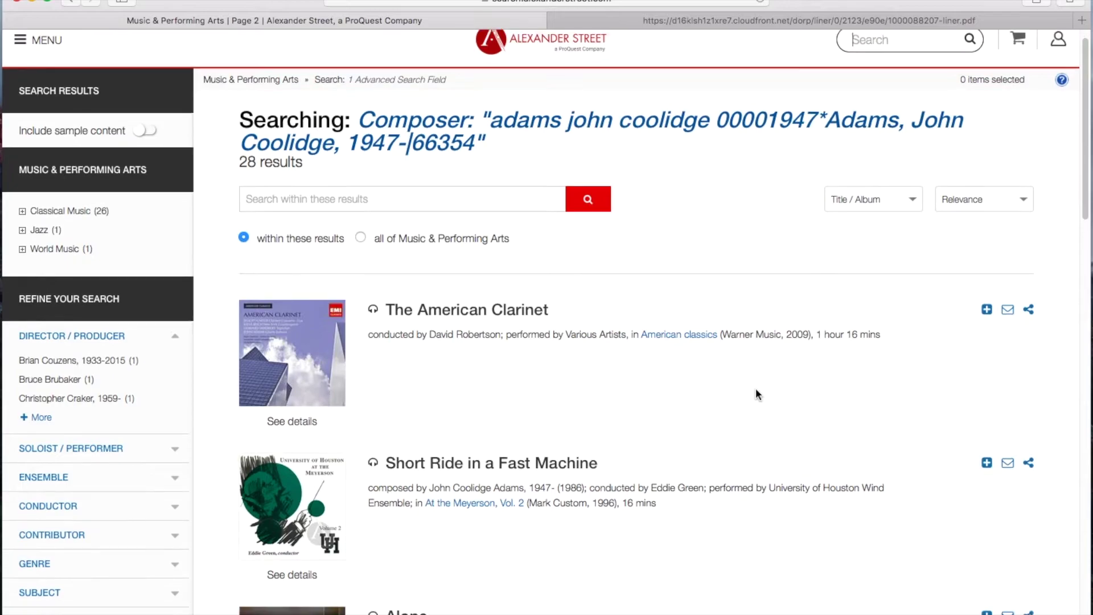
{"action": "scroll", "coordinate": [756, 393], "scroll_direction": "down", "scroll_amount": 1}
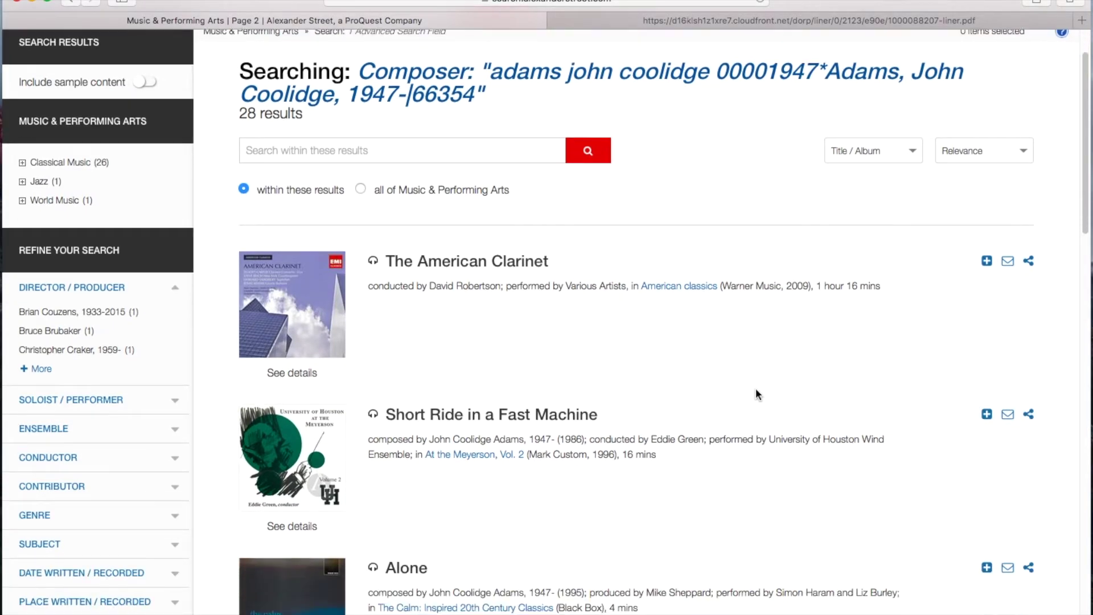
{"action": "scroll", "coordinate": [757, 393], "scroll_direction": "down", "scroll_amount": 6}
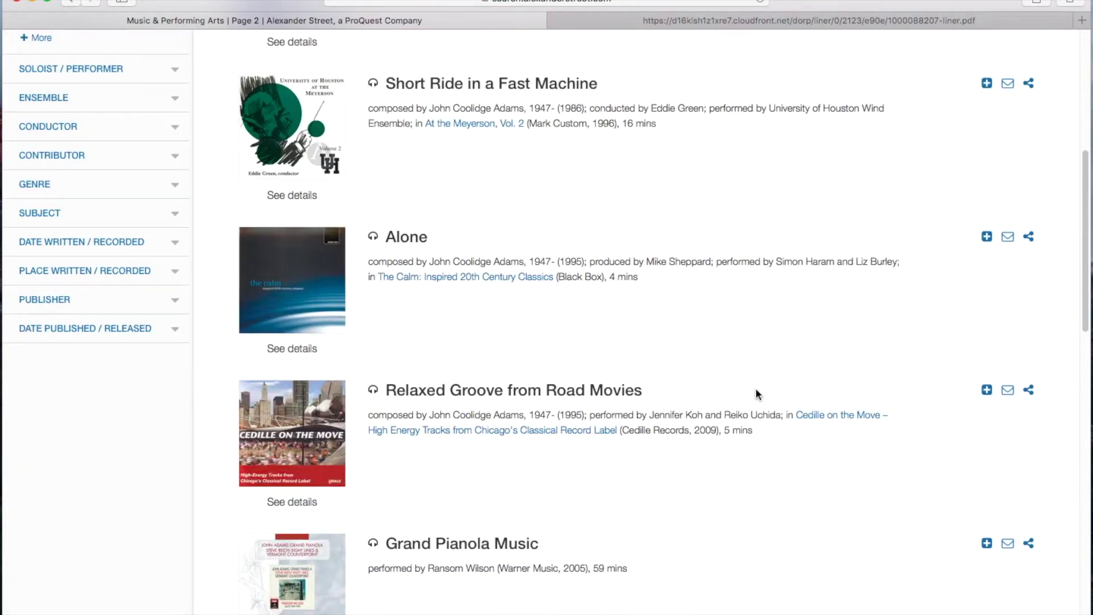
{"action": "scroll", "coordinate": [756, 392], "scroll_direction": "down", "scroll_amount": 7}
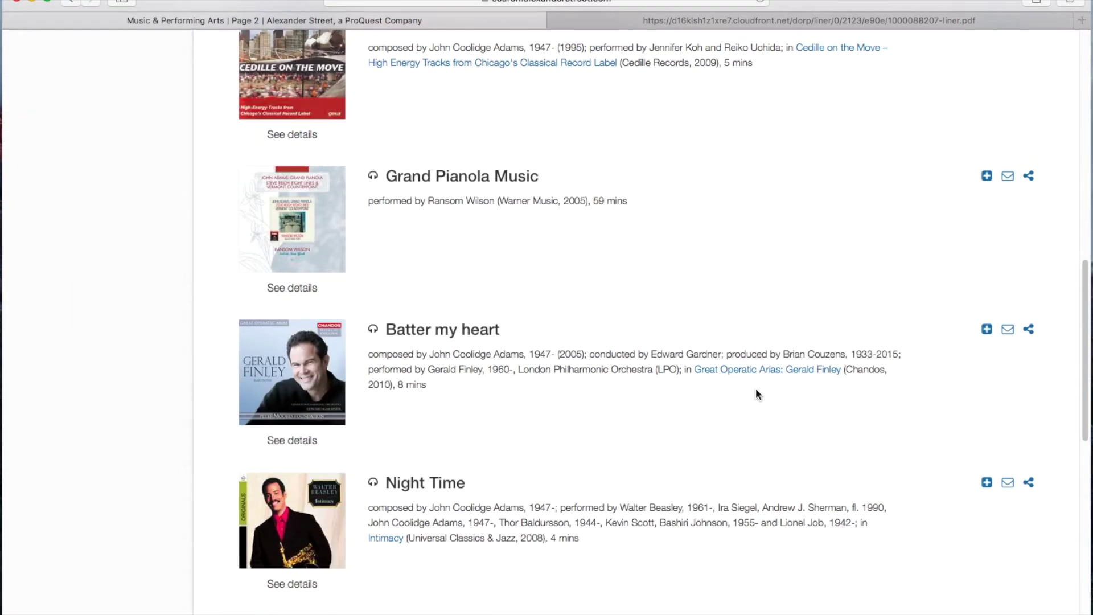
{"action": "scroll", "coordinate": [756, 393], "scroll_direction": "down", "scroll_amount": 6}
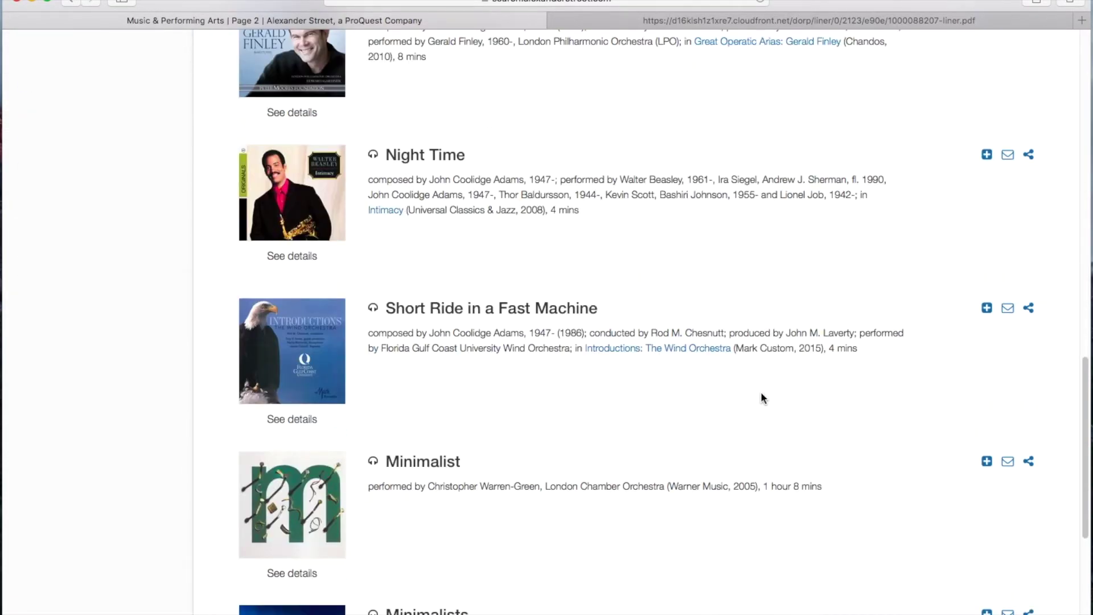
{"action": "scroll", "coordinate": [760, 393], "scroll_direction": "down", "scroll_amount": 3}
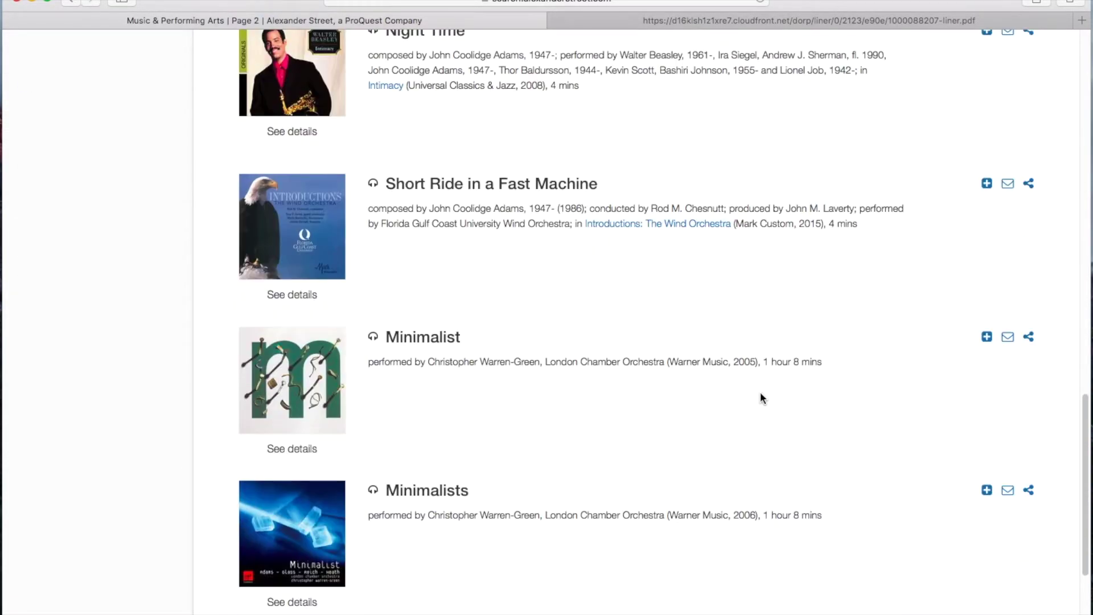
Return to the first results page, open the Adams: Harmonium album and read through its full details
{"action": "left_click", "coordinate": [71, 3]}
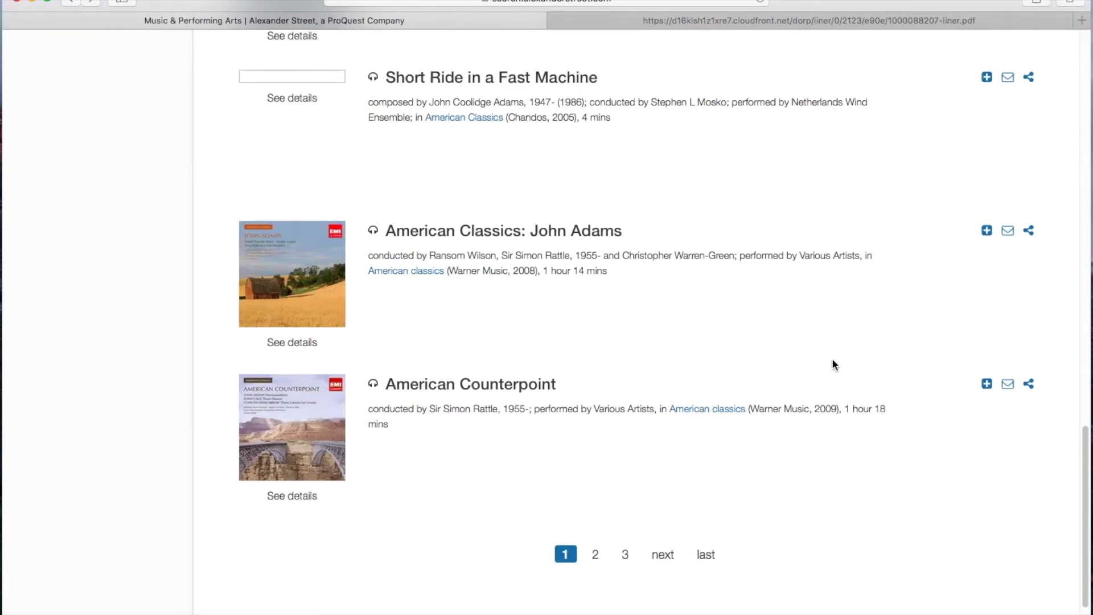
{"action": "scroll", "coordinate": [831, 364], "scroll_direction": "up", "scroll_amount": 20}
{"action": "left_click", "coordinate": [477, 335]}
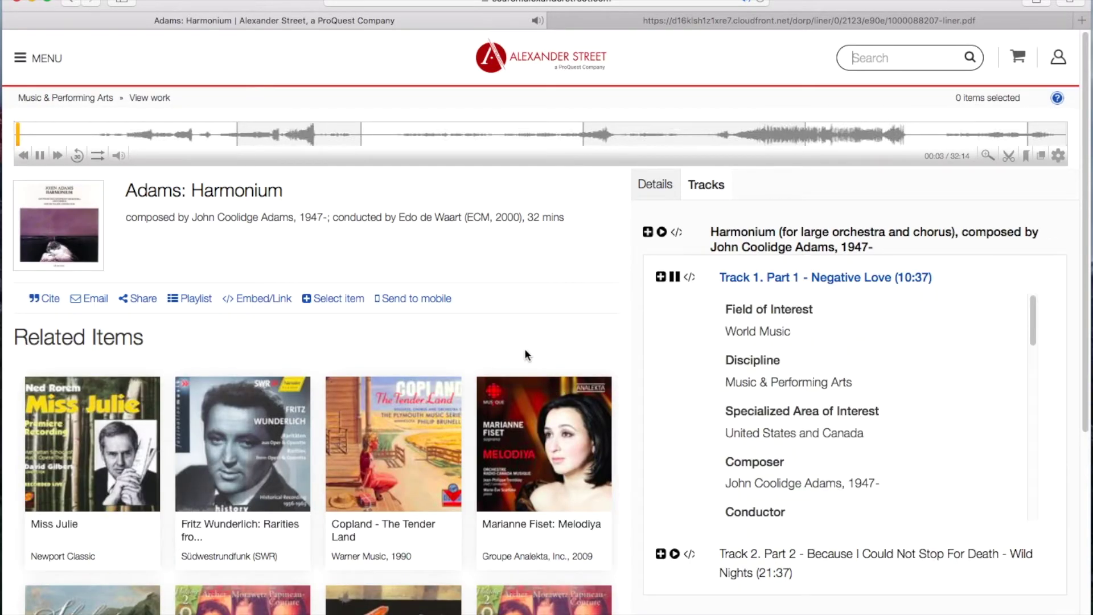
{"action": "left_click", "coordinate": [654, 191]}
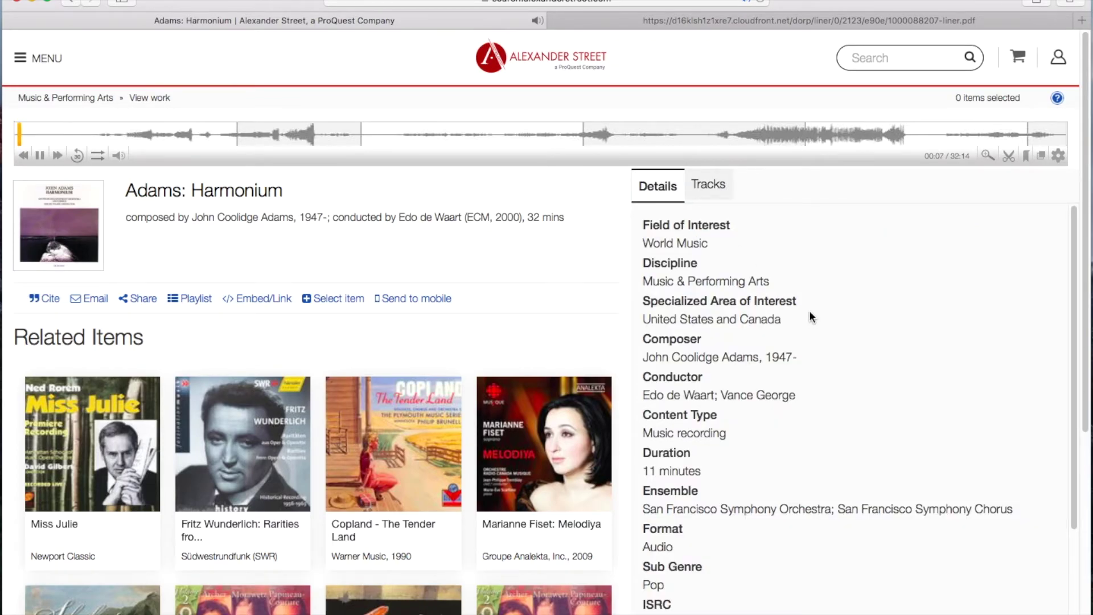
{"action": "scroll", "coordinate": [726, 362], "scroll_direction": "down", "scroll_amount": 5}
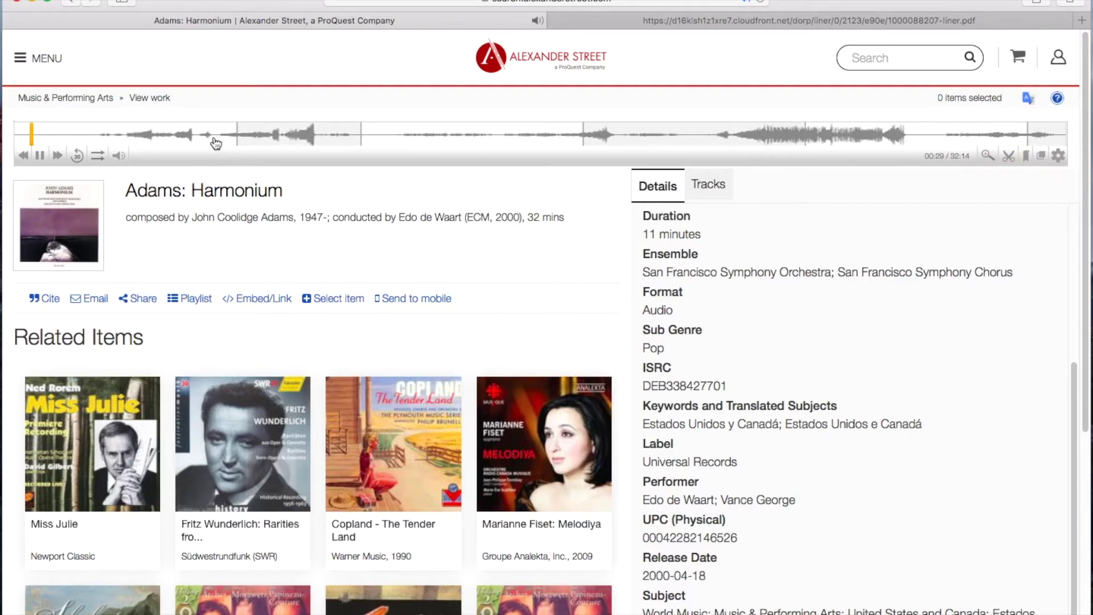
Skip the Harmonium playback ahead to about 6:37, try the player's bookmark function there and dismiss the login request
{"action": "left_click", "coordinate": [233, 142]}
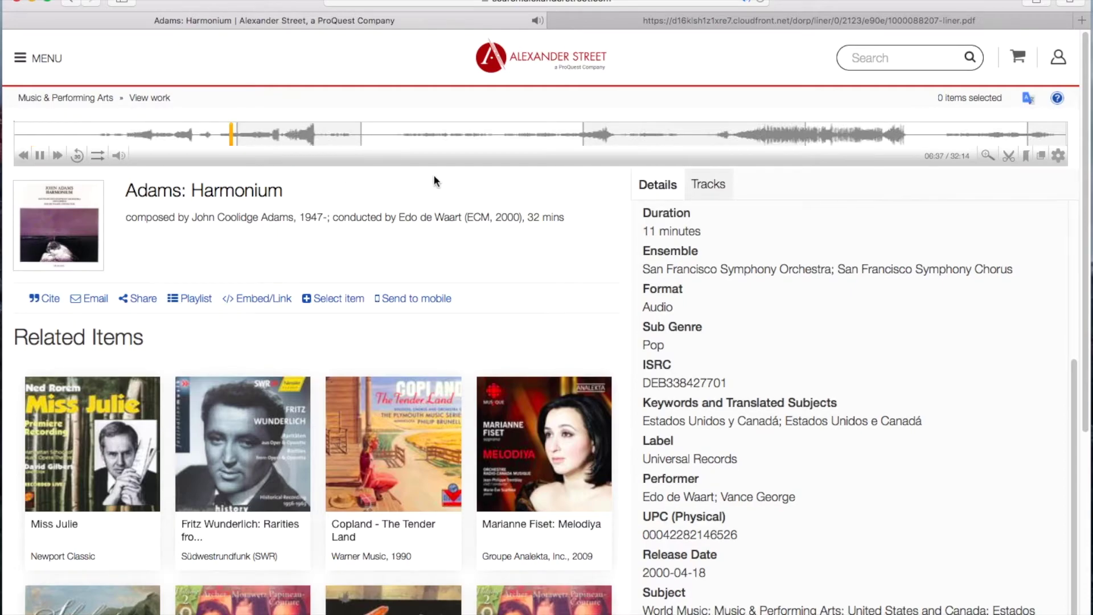
{"action": "left_click", "coordinate": [1026, 157]}
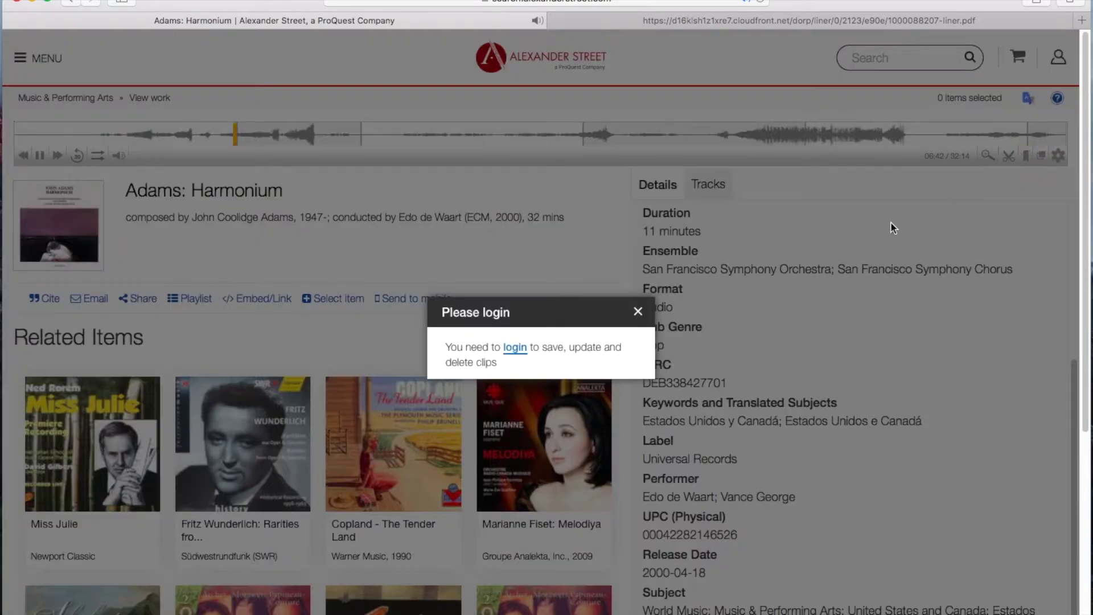
{"action": "left_click", "coordinate": [638, 312]}
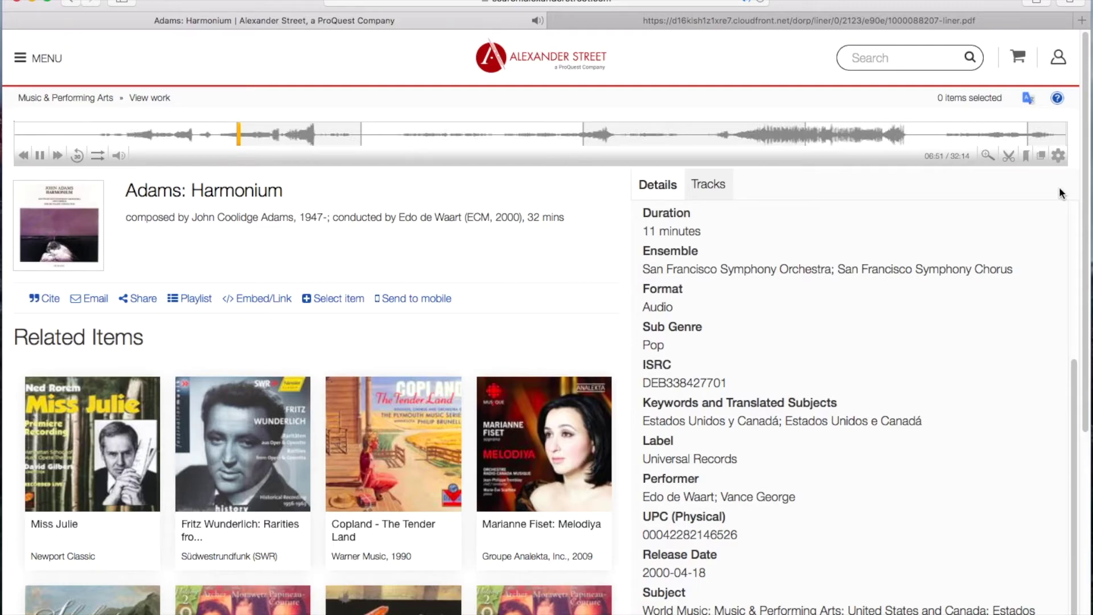
Pop the Harmonium player out into a separate window, inspect its controls, close it and check the quality levels
{"action": "left_click", "coordinate": [1039, 159]}
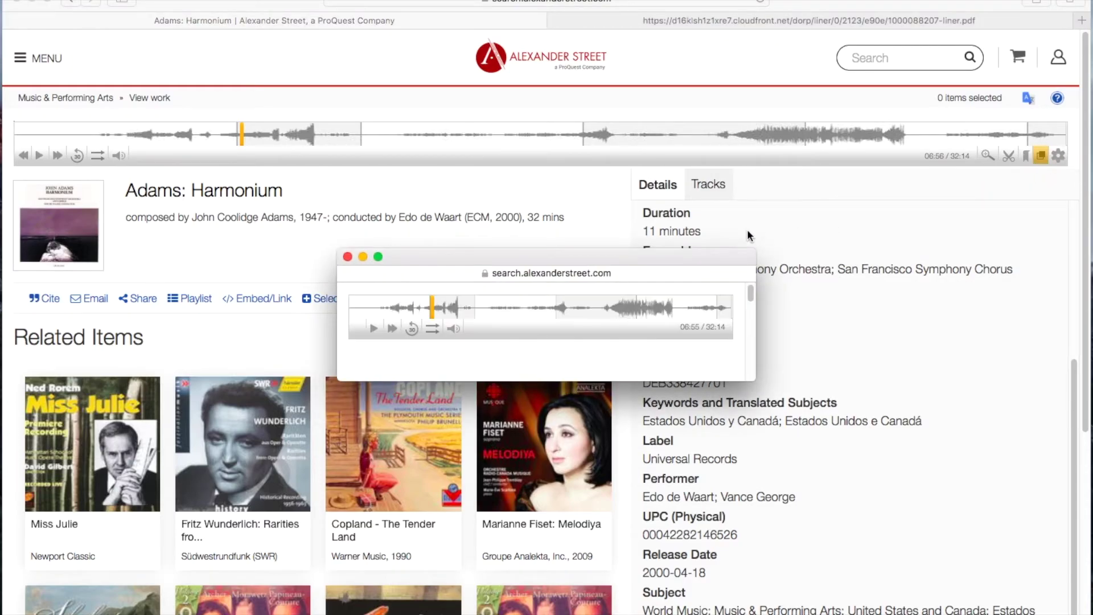
{"action": "left_click_drag", "start_coordinate": [593, 259], "coordinate": [737, 55]}
{"action": "scroll", "coordinate": [784, 121], "scroll_direction": "down", "scroll_amount": 3}
{"action": "scroll", "coordinate": [786, 122], "scroll_direction": "up", "scroll_amount": 1}
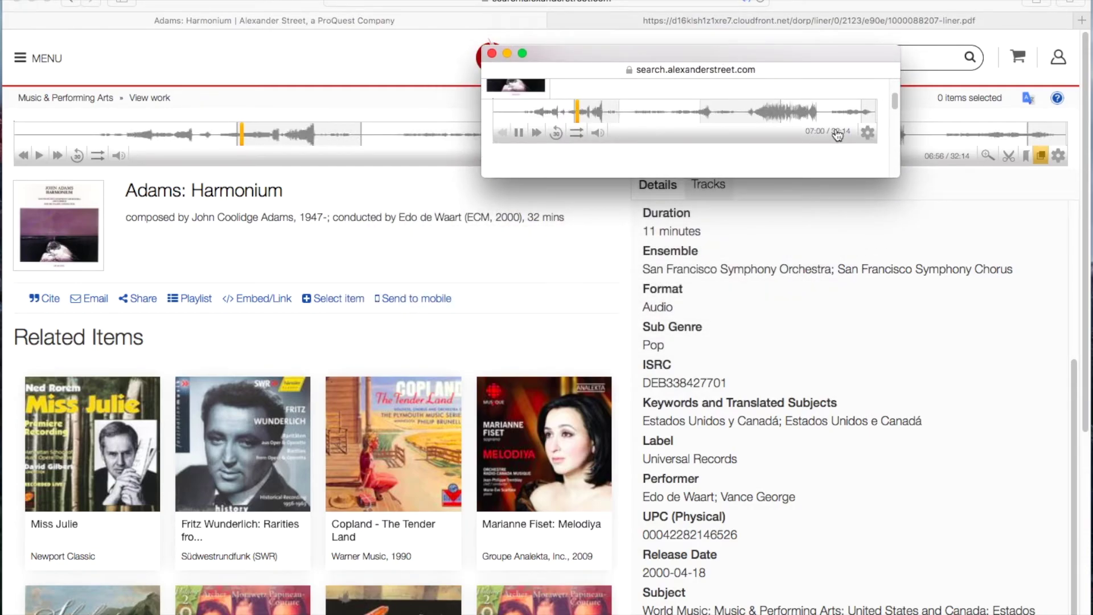
{"action": "left_click", "coordinate": [492, 54]}
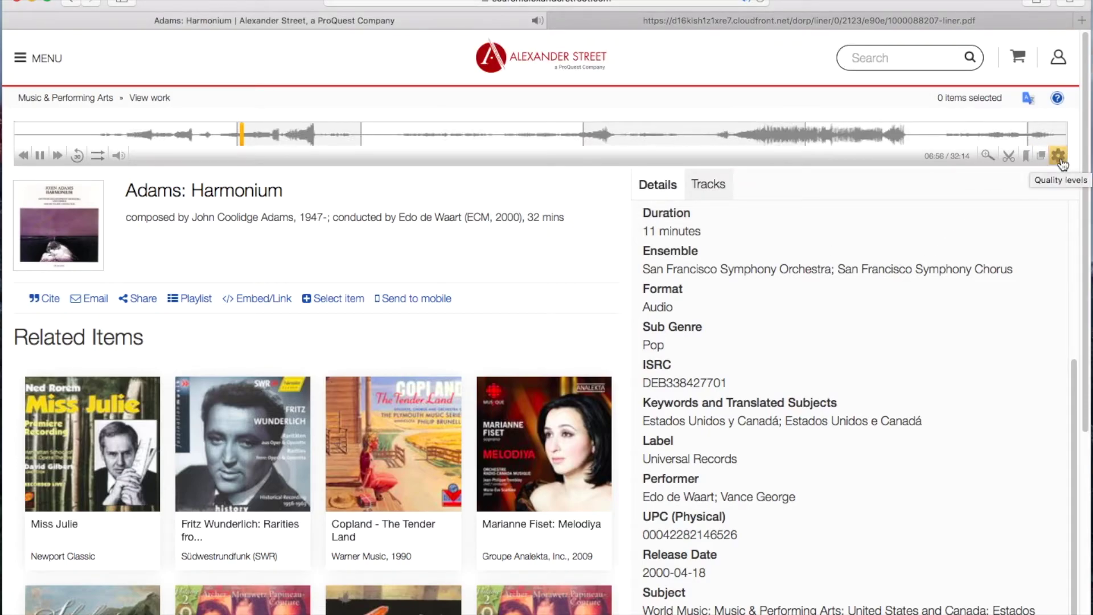
{"action": "left_click", "coordinate": [1060, 160]}
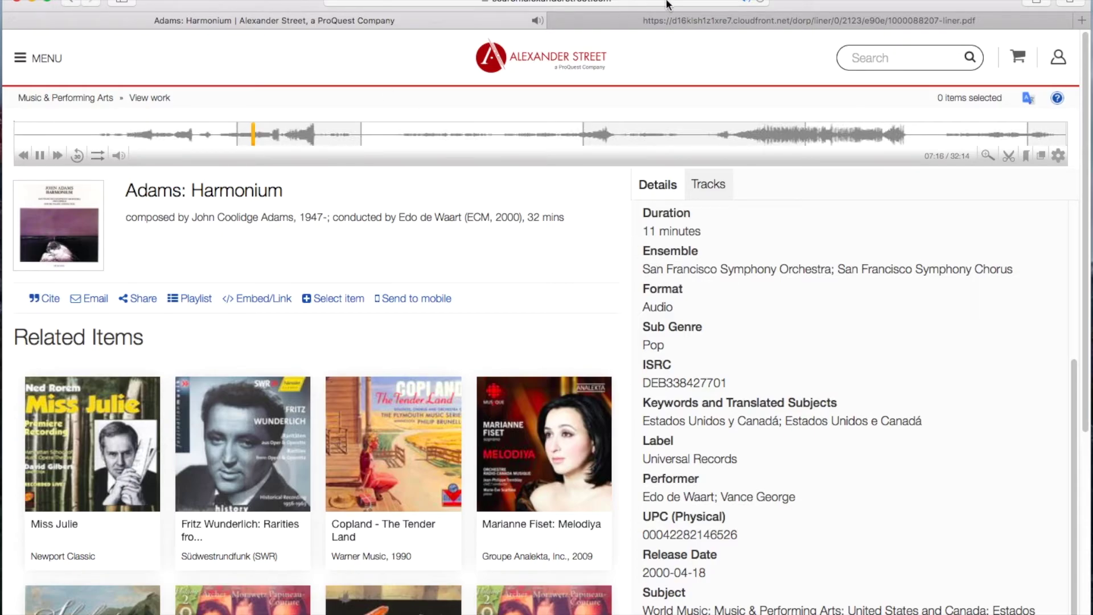
Return to the results, open the Harmonielehre; The Chairman Dances album and examine its tracks, details, awards and reviews
{"action": "left_click", "coordinate": [71, 3]}
{"action": "scroll", "coordinate": [639, 387], "scroll_direction": "down", "scroll_amount": 1}
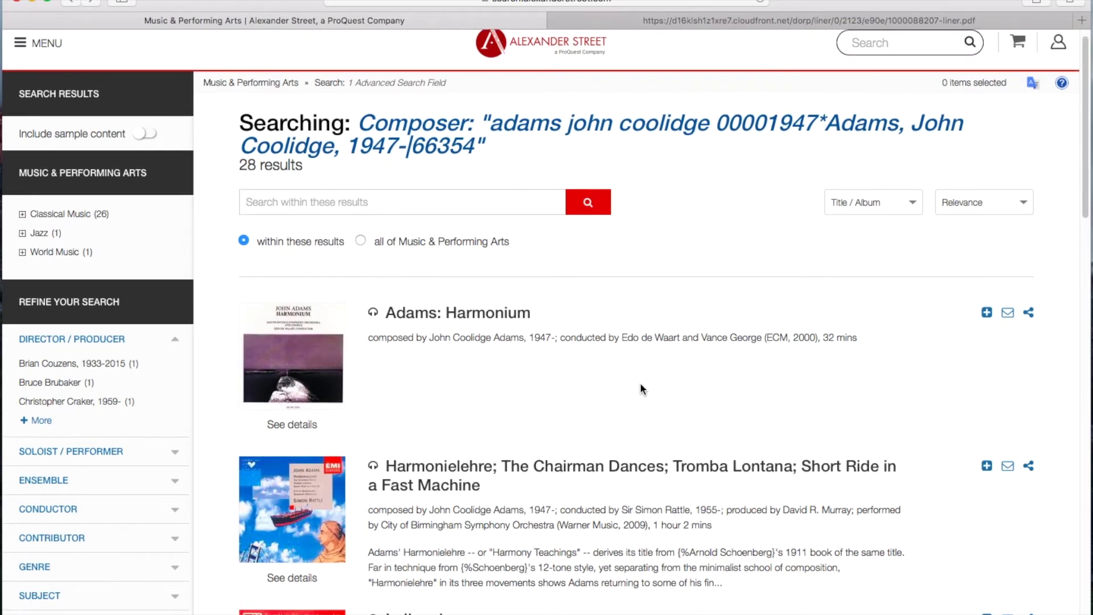
{"action": "left_click", "coordinate": [663, 450]}
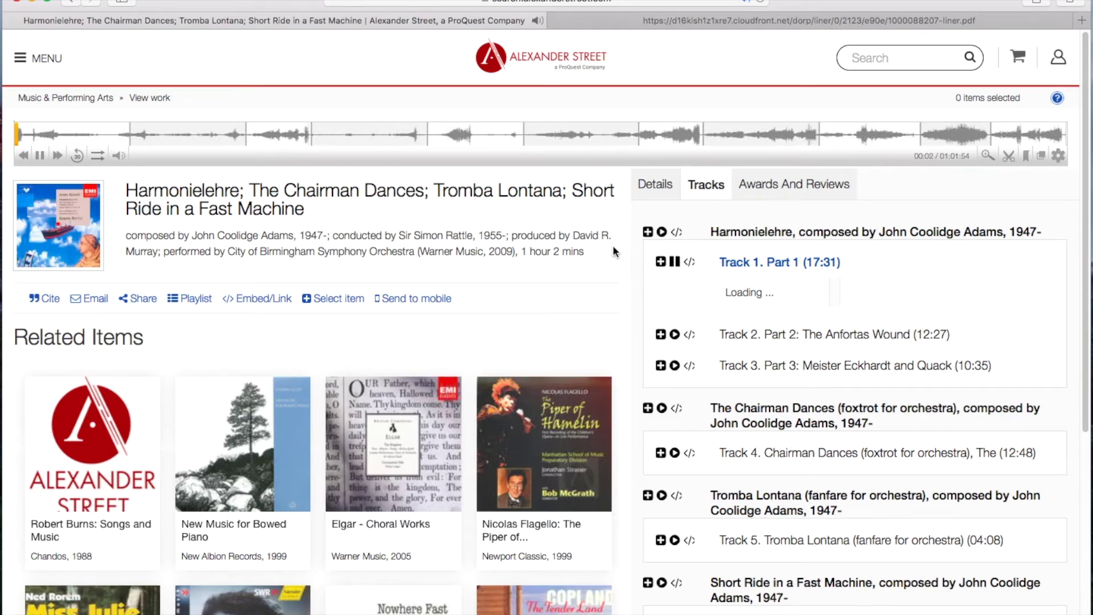
{"action": "scroll", "coordinate": [785, 364], "scroll_direction": "down", "scroll_amount": 2}
{"action": "scroll", "coordinate": [781, 367], "scroll_direction": "up", "scroll_amount": 2}
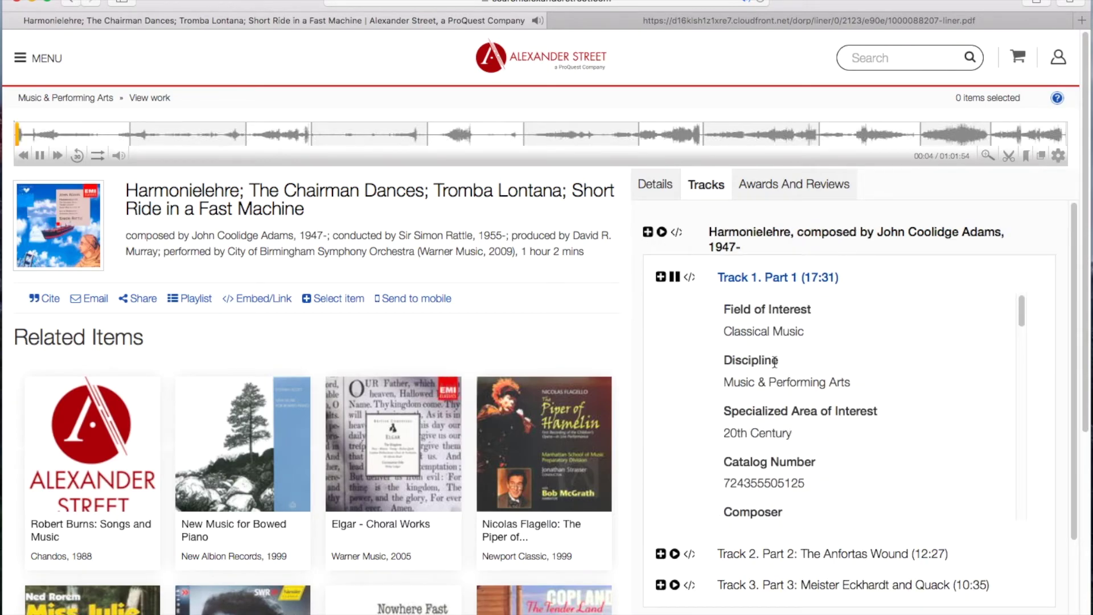
{"action": "left_click", "coordinate": [654, 191]}
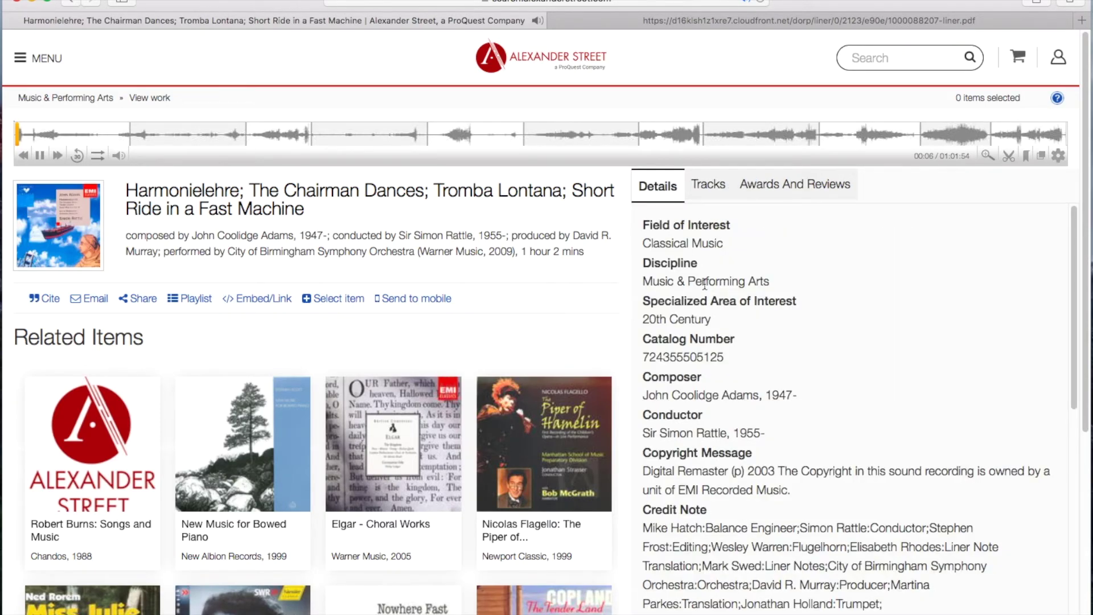
{"action": "left_click", "coordinate": [784, 192]}
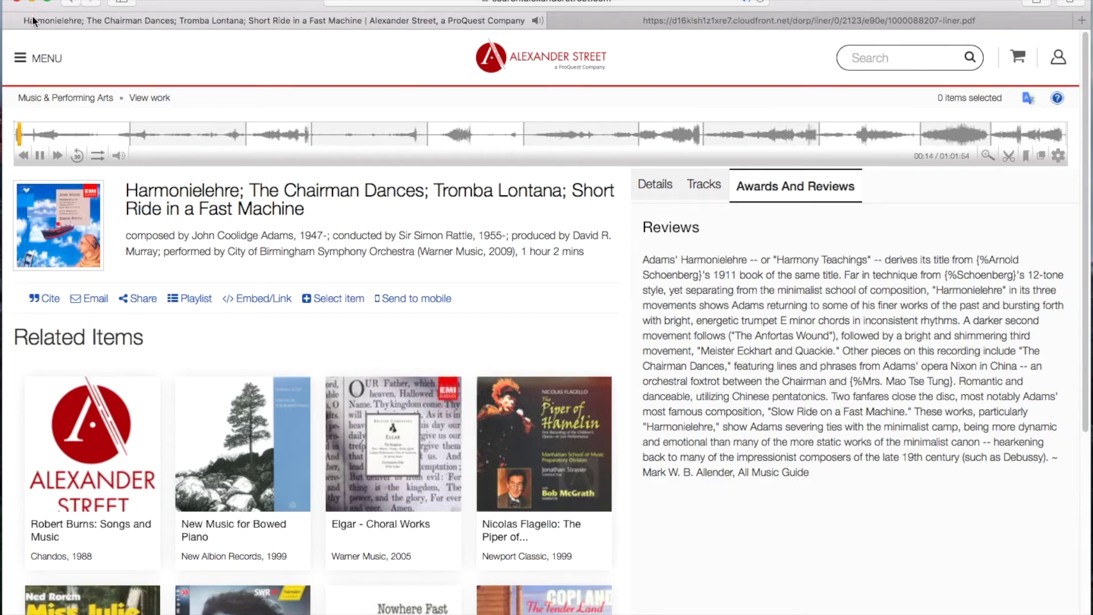
Go back to the John Coolidge Adams results and skim the albums below Harmonielehre, such as Lollapalooza and Inner Cities
{"action": "left_click", "coordinate": [69, 3]}
{"action": "scroll", "coordinate": [656, 397], "scroll_direction": "down", "scroll_amount": 2}
{"action": "scroll", "coordinate": [658, 403], "scroll_direction": "down", "scroll_amount": 6}
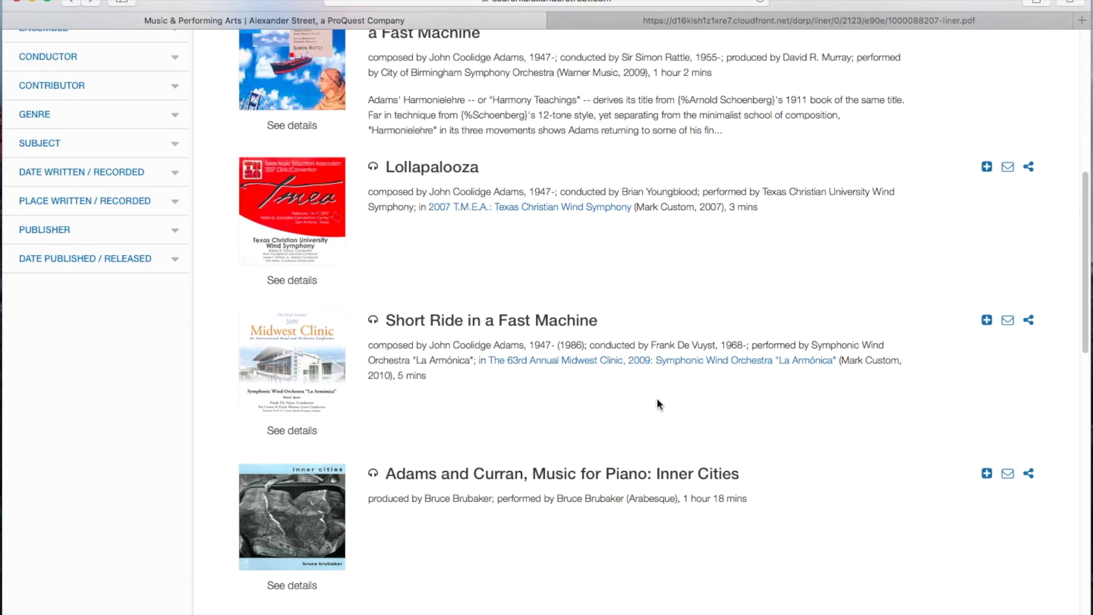
{"action": "scroll", "coordinate": [657, 397], "scroll_direction": "down", "scroll_amount": 2}
{"action": "scroll", "coordinate": [657, 397], "scroll_direction": "up", "scroll_amount": 10}
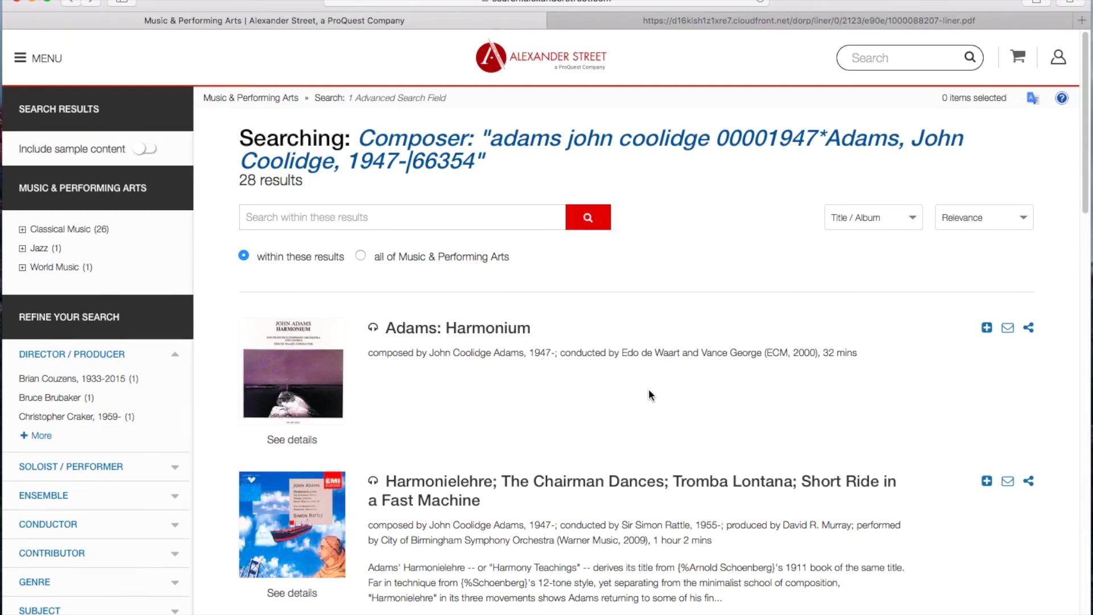
Return to the Music & Performing Arts advanced search and search for "religious music of india" as words anywhere
{"action": "left_click", "coordinate": [70, 2]}
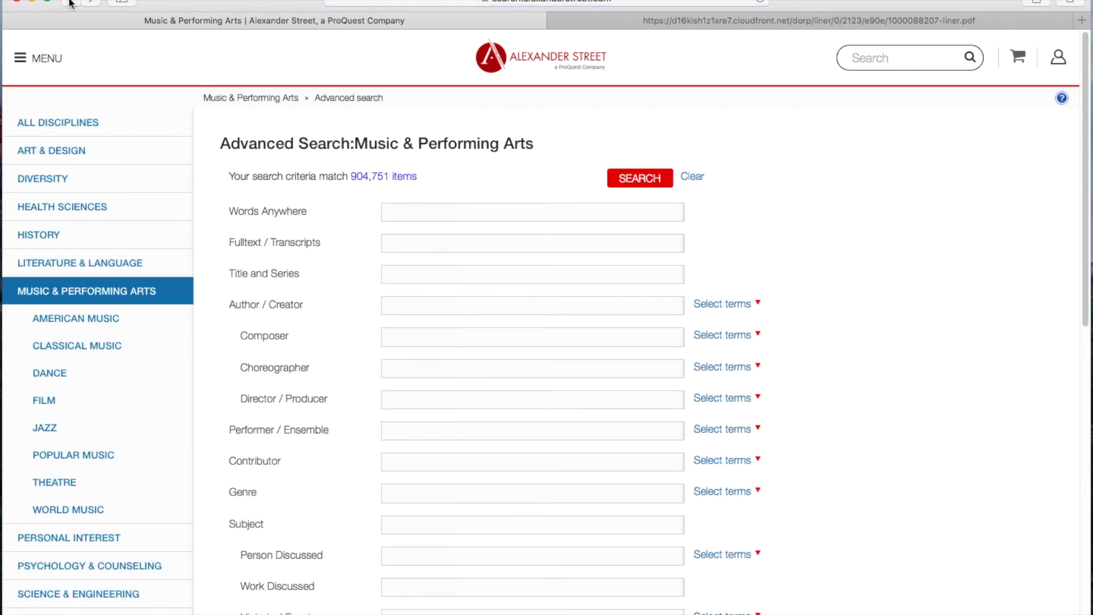
{"action": "left_click", "coordinate": [448, 215]}
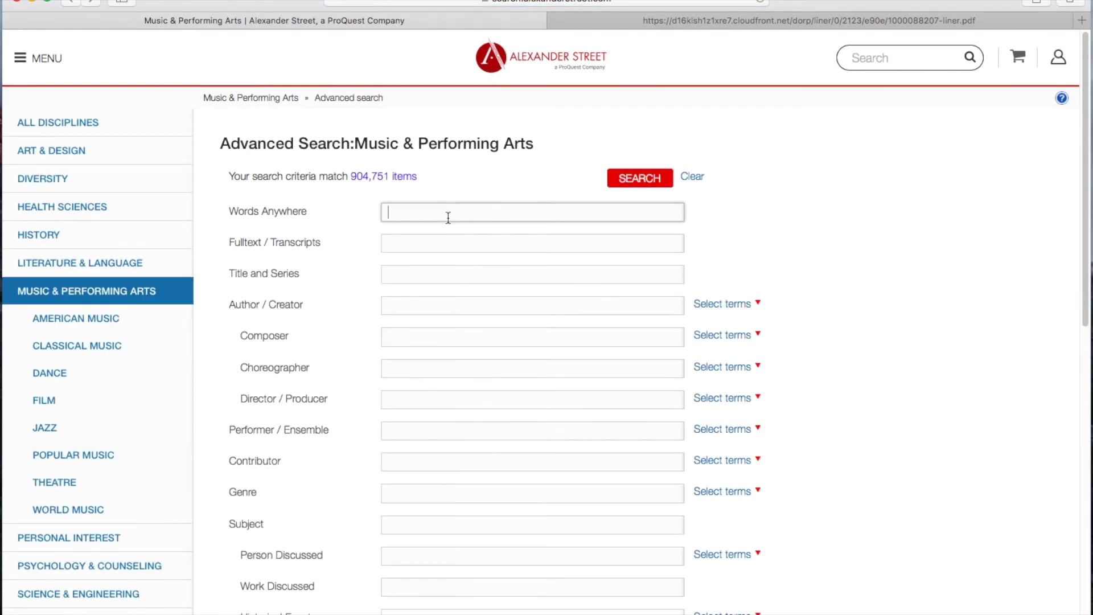
{"action": "type", "text": "religious music of india"}
{"action": "left_click", "coordinate": [639, 178]}
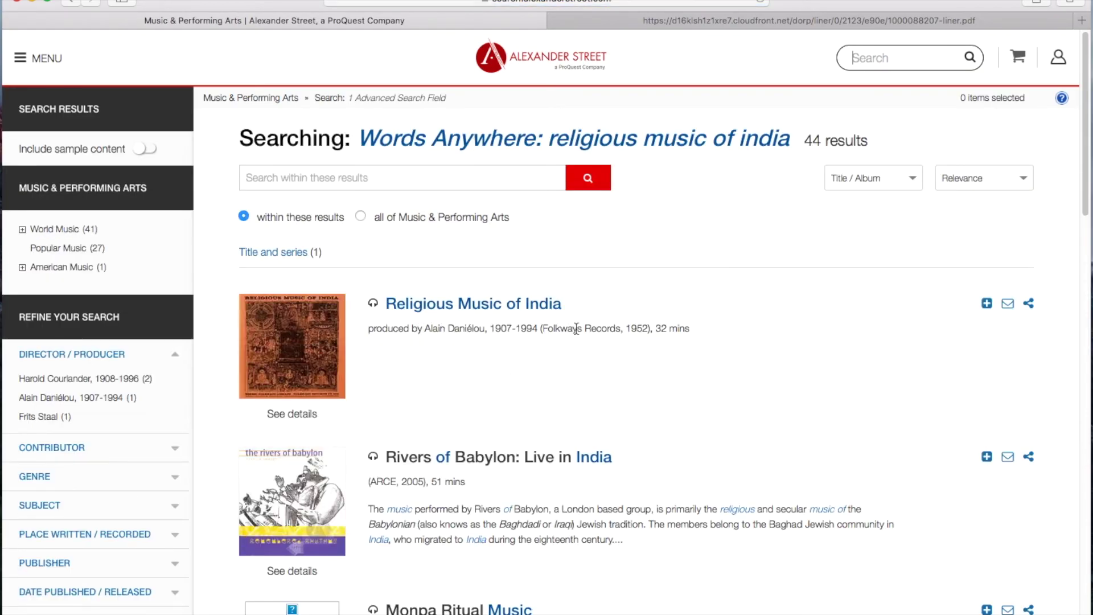
Open the Religious Music of India album, close the earlier liner notes PDF and open this album's liner notes PDF
{"action": "left_click", "coordinate": [483, 313]}
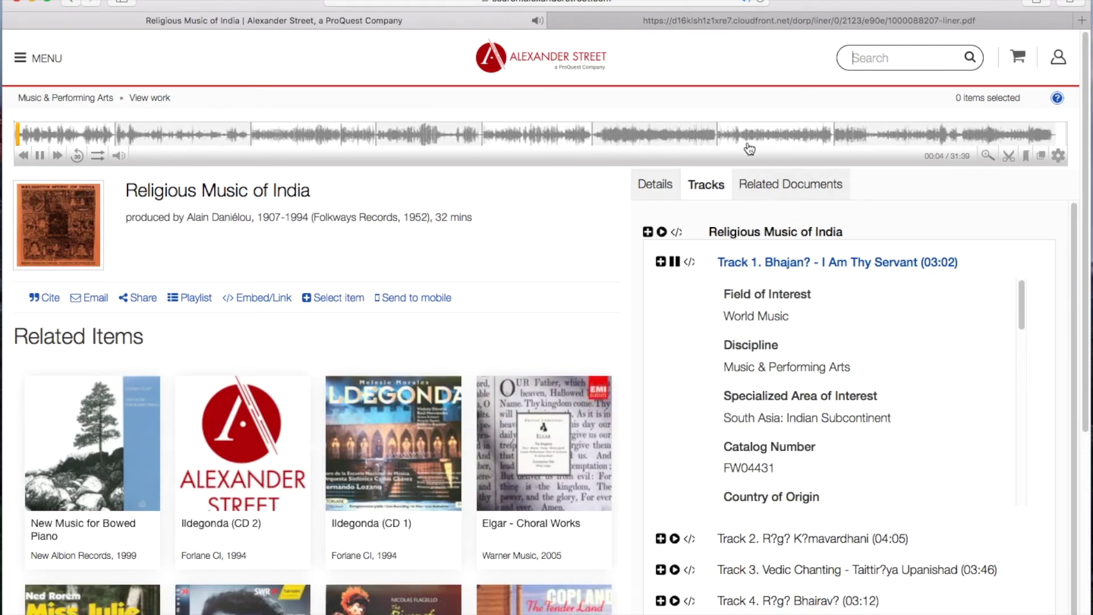
{"action": "left_click", "coordinate": [555, 20]}
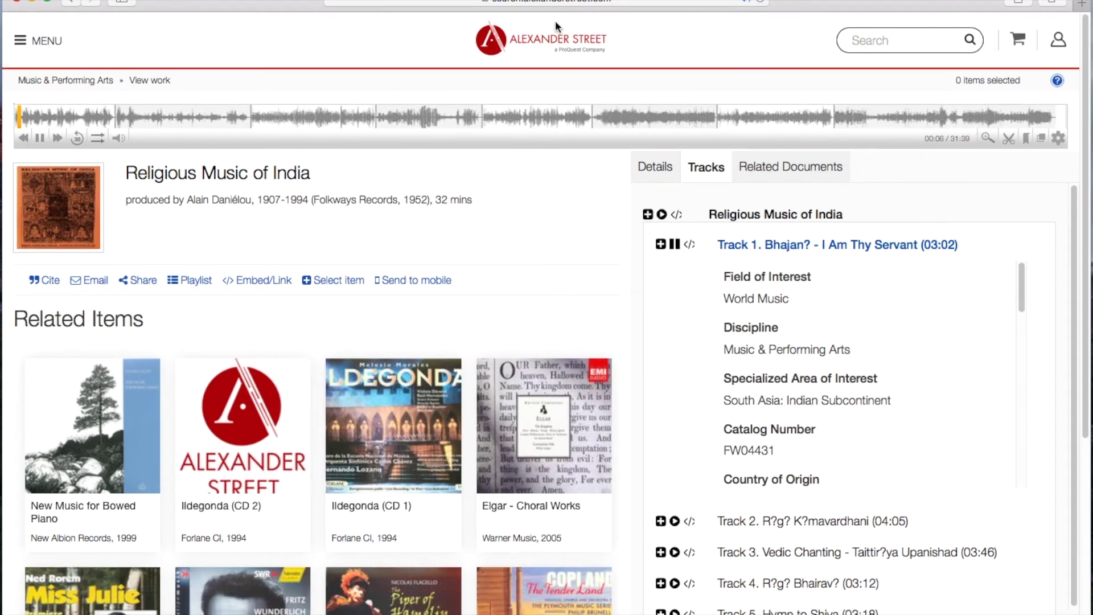
{"action": "left_click", "coordinate": [786, 174]}
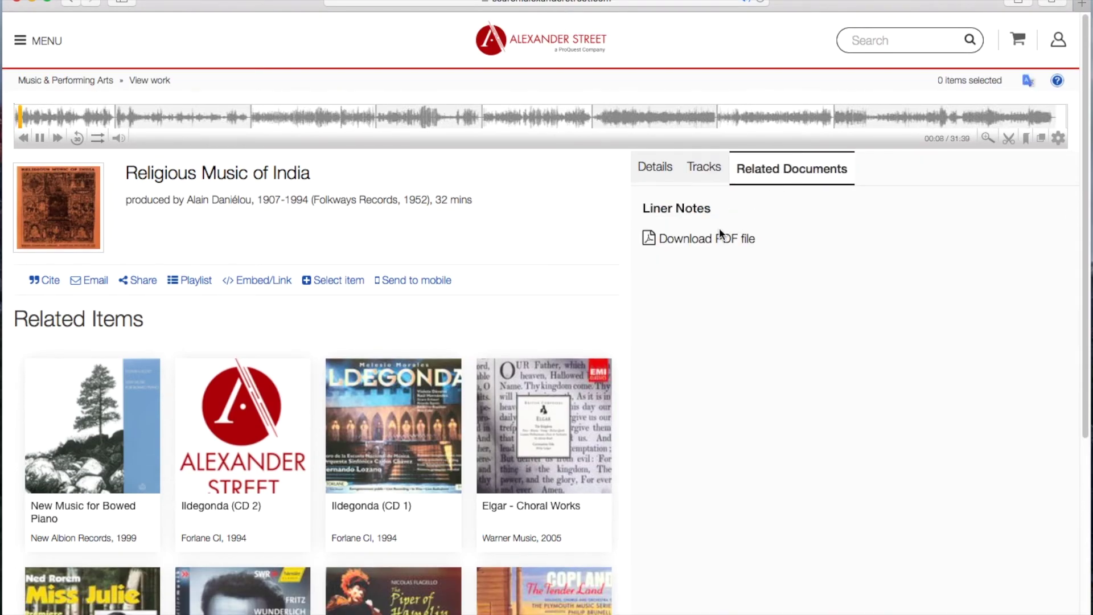
{"action": "left_click", "coordinate": [718, 241]}
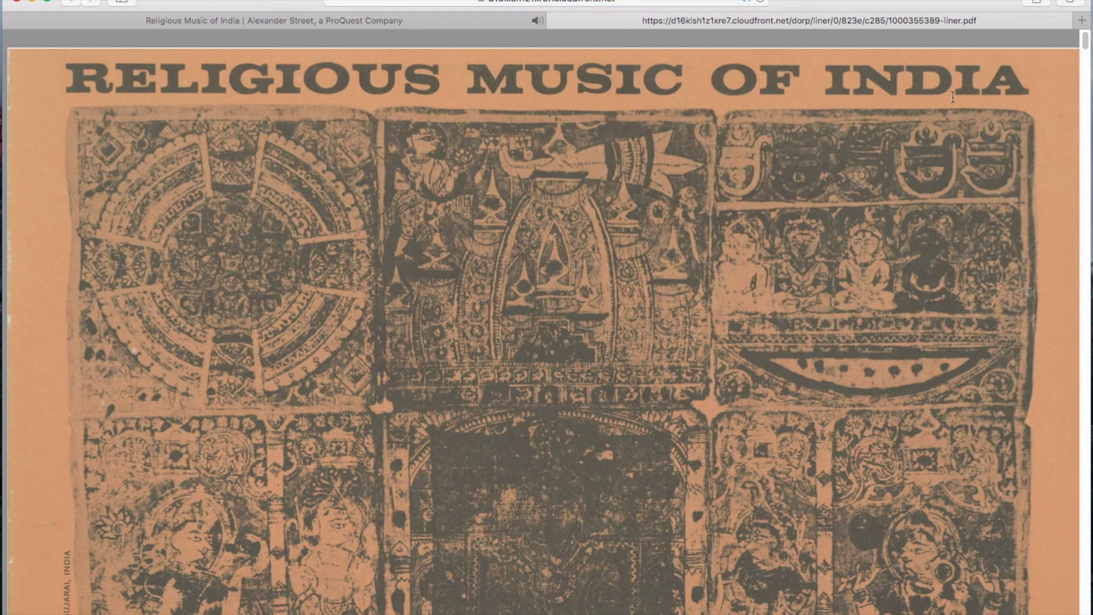
Read through the Religious Music of India liner notes, from the introduction to the Bhajana lyrics, translation and musical score
{"action": "scroll", "coordinate": [768, 228], "scroll_direction": "down", "scroll_amount": 10}
{"action": "scroll", "coordinate": [762, 235], "scroll_direction": "down", "scroll_amount": 10}
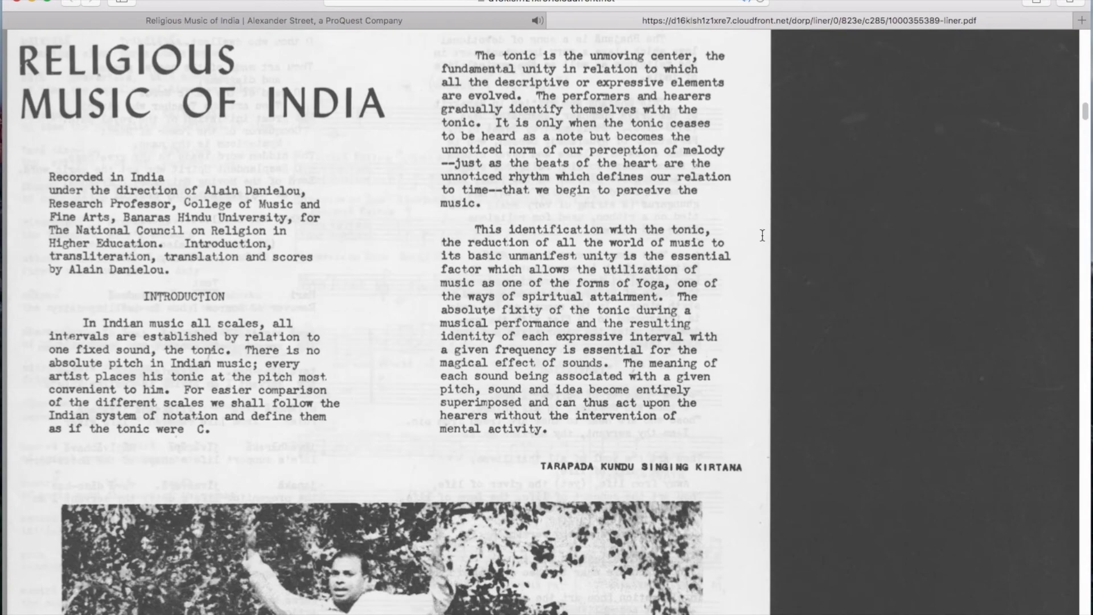
{"action": "scroll", "coordinate": [763, 235], "scroll_direction": "down", "scroll_amount": 15}
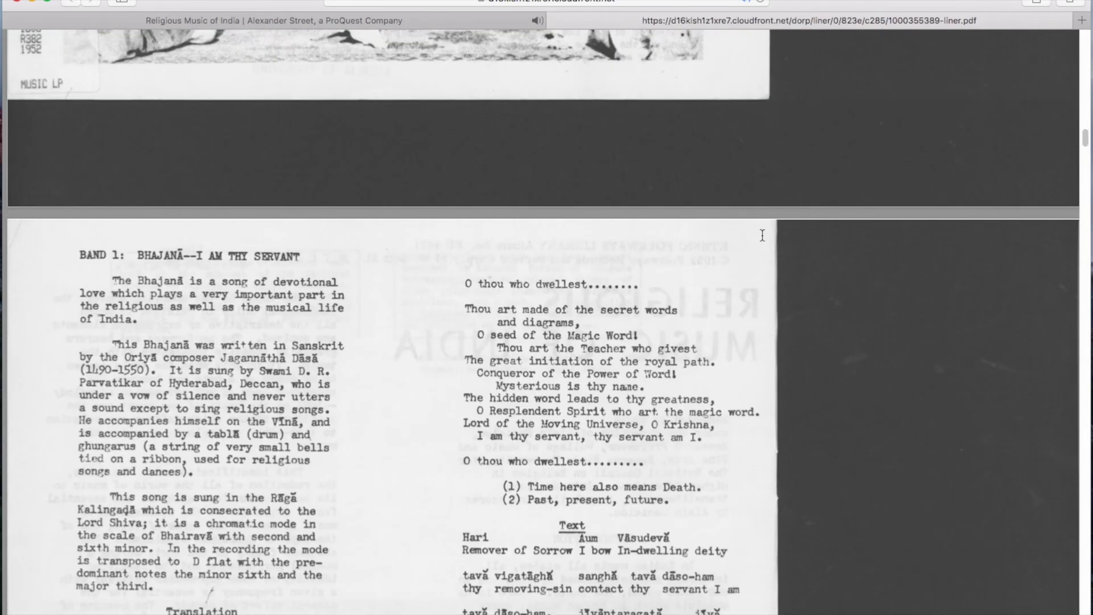
{"action": "scroll", "coordinate": [762, 235], "scroll_direction": "down", "scroll_amount": 15}
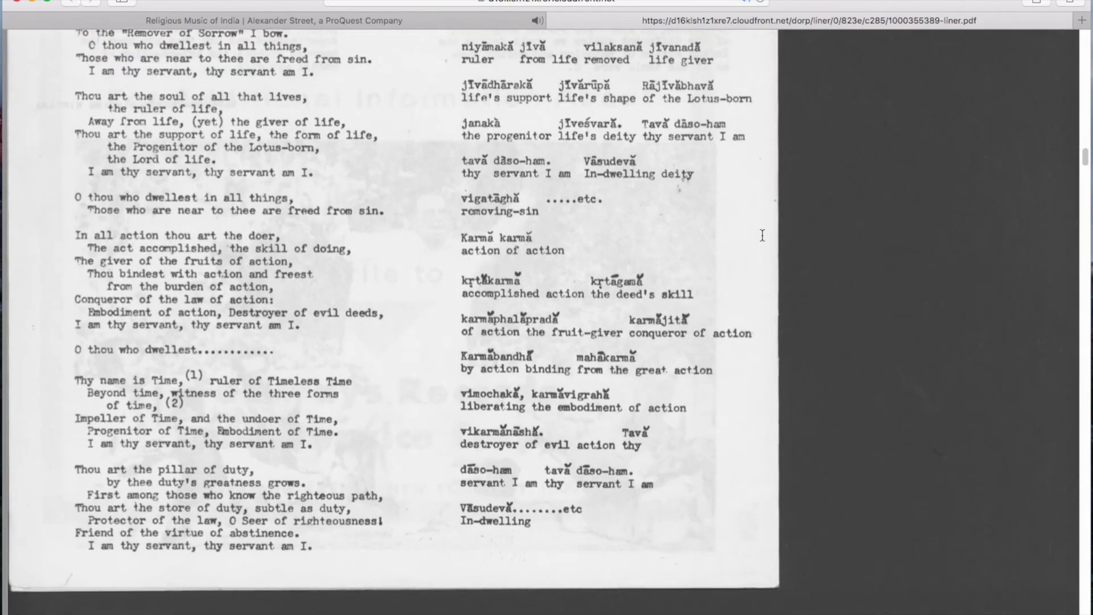
{"action": "scroll", "coordinate": [762, 235], "scroll_direction": "down", "scroll_amount": 1}
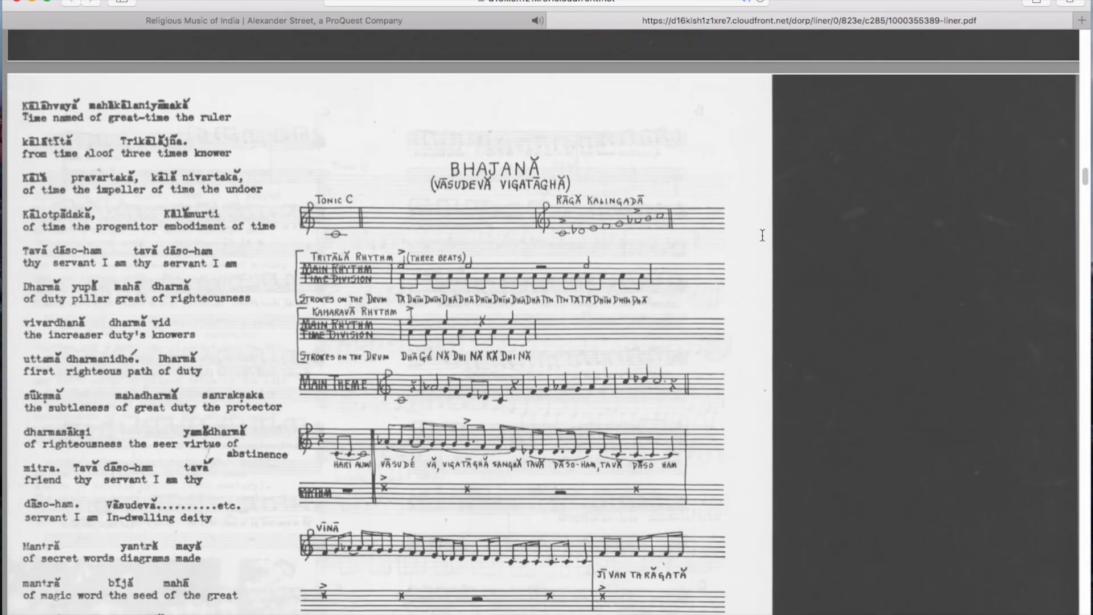
Skim the remaining pages of the Bhajana musical score in the liner notes and return to the Religious Music of India album page
{"action": "scroll", "coordinate": [762, 235], "scroll_direction": "down", "scroll_amount": 1}
{"action": "scroll", "coordinate": [762, 235], "scroll_direction": "down", "scroll_amount": 2}
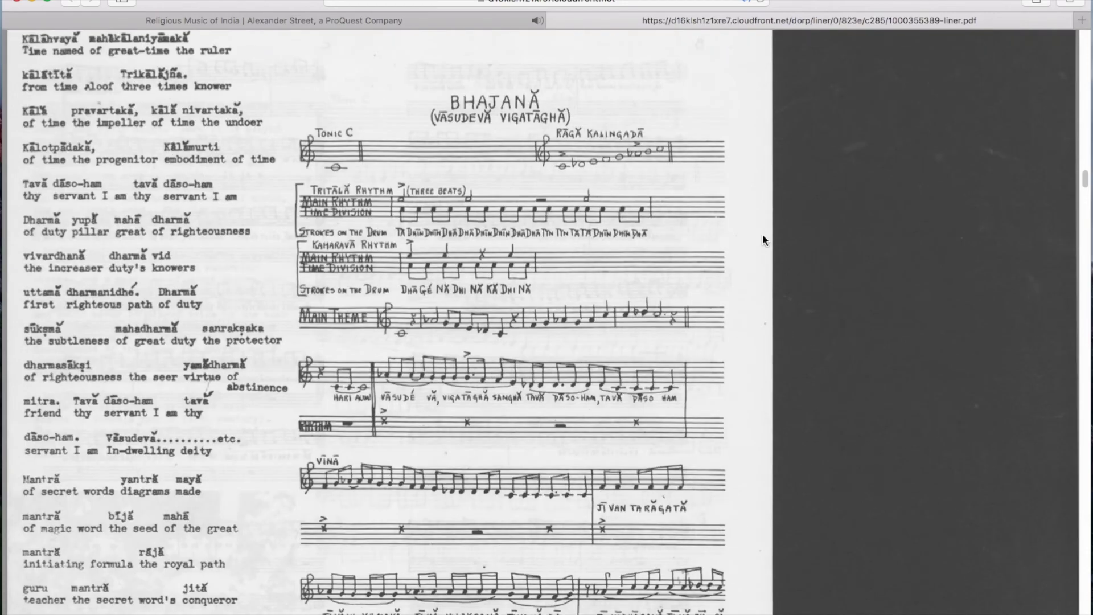
{"action": "scroll", "coordinate": [762, 234], "scroll_direction": "down", "scroll_amount": 15}
{"action": "scroll", "coordinate": [763, 234], "scroll_direction": "down", "scroll_amount": 8}
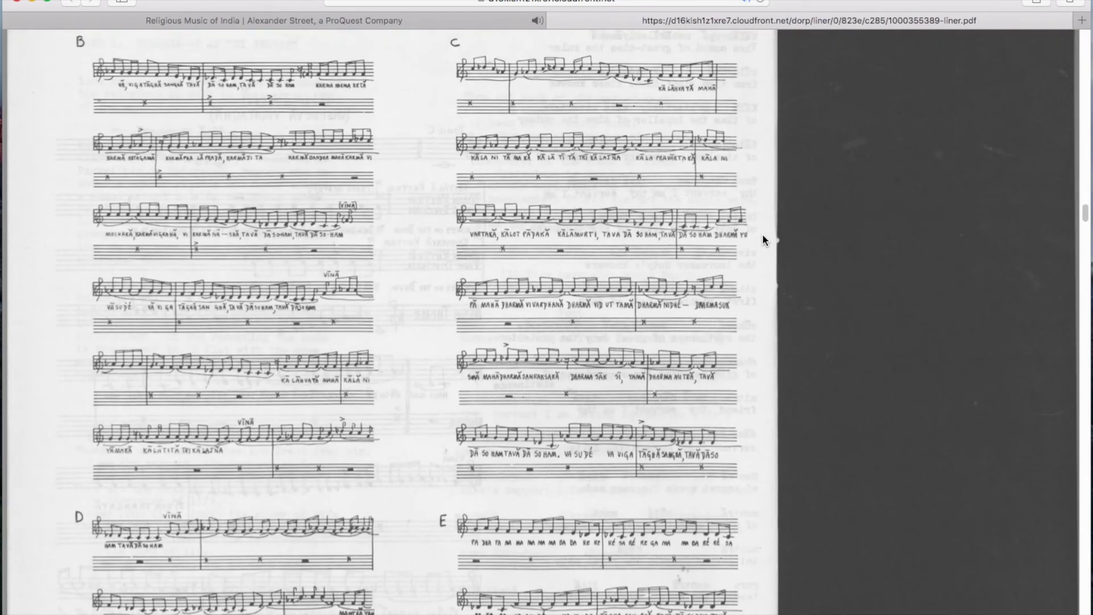
{"action": "left_click", "coordinate": [281, 22]}
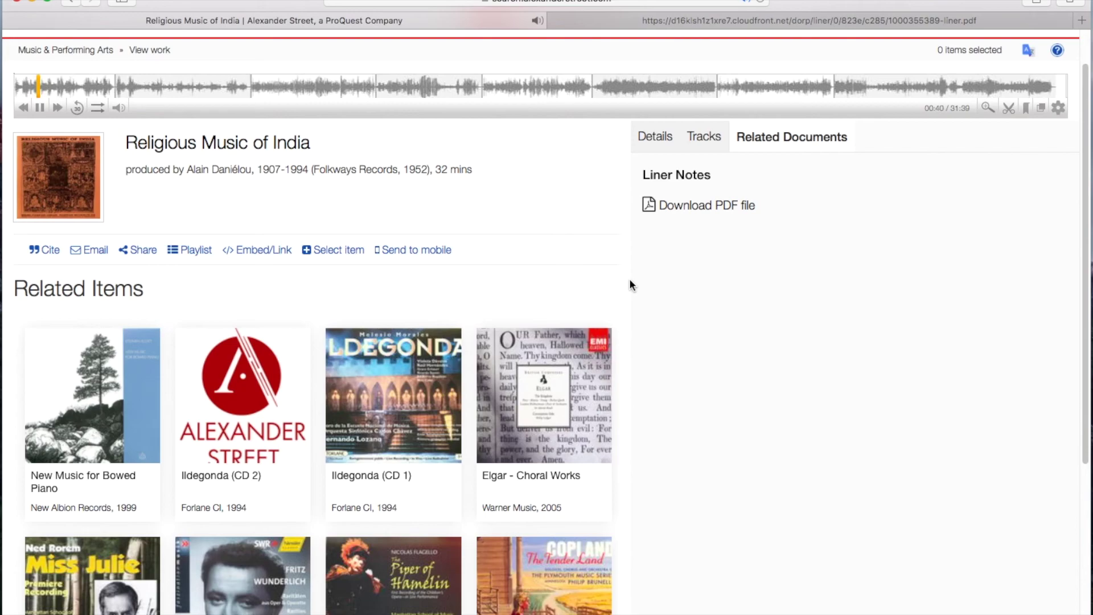
{"action": "scroll", "coordinate": [629, 283], "scroll_direction": "up", "scroll_amount": 2}
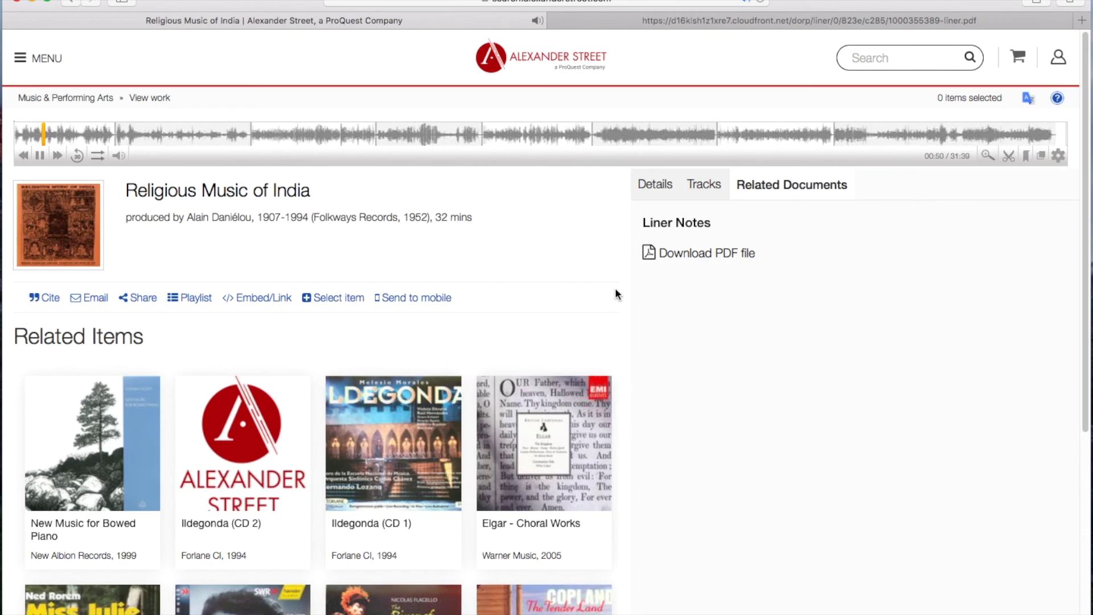
{"action": "left_click", "coordinate": [45, 59]}
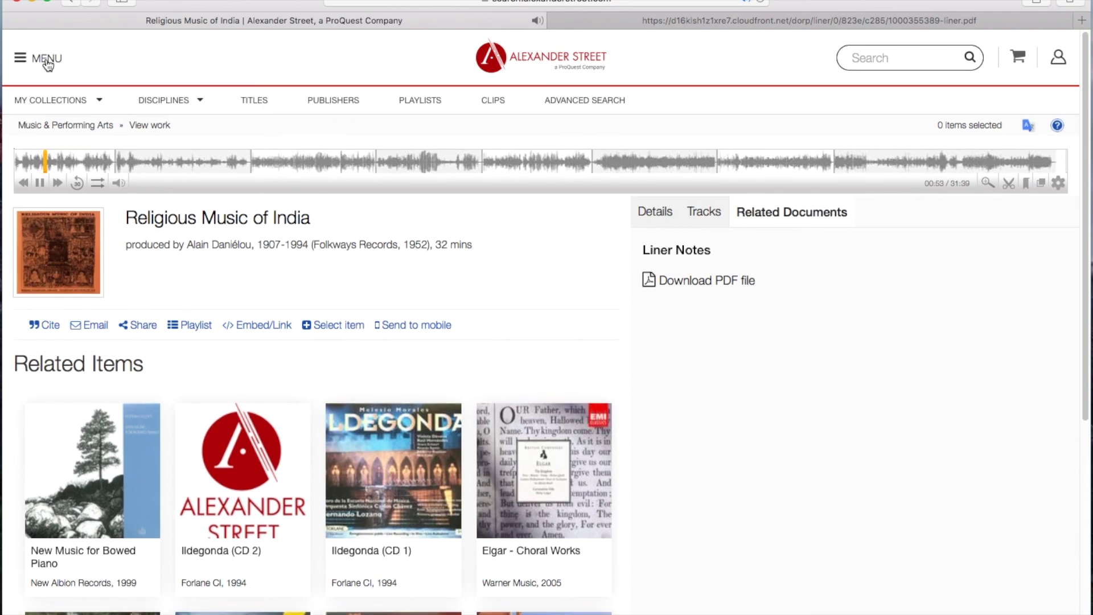
{"action": "left_click", "coordinate": [63, 103]}
{"action": "left_click", "coordinate": [77, 108]}
Go back through the search results and the advanced search form to the Music & Performing Arts home page
{"action": "left_click", "coordinate": [71, 3]}
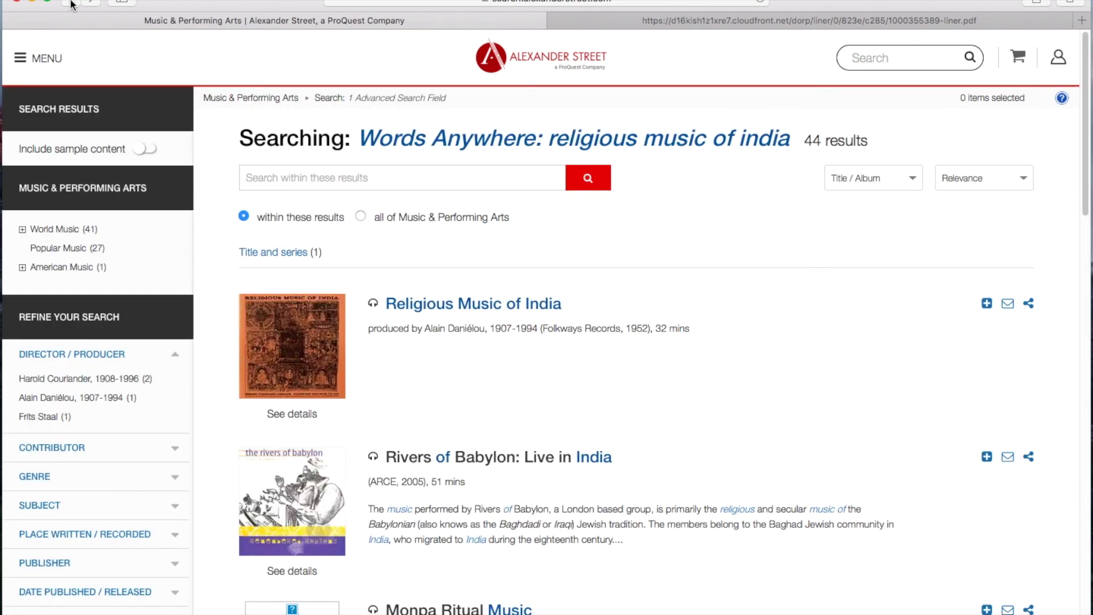
{"action": "left_click", "coordinate": [71, 3]}
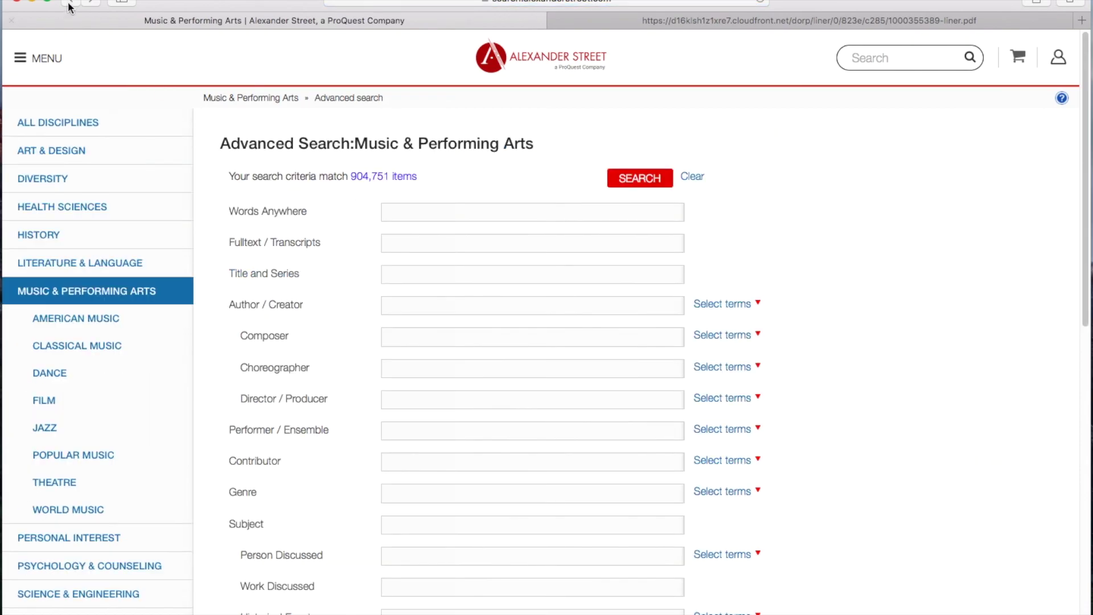
{"action": "left_click", "coordinate": [71, 4]}
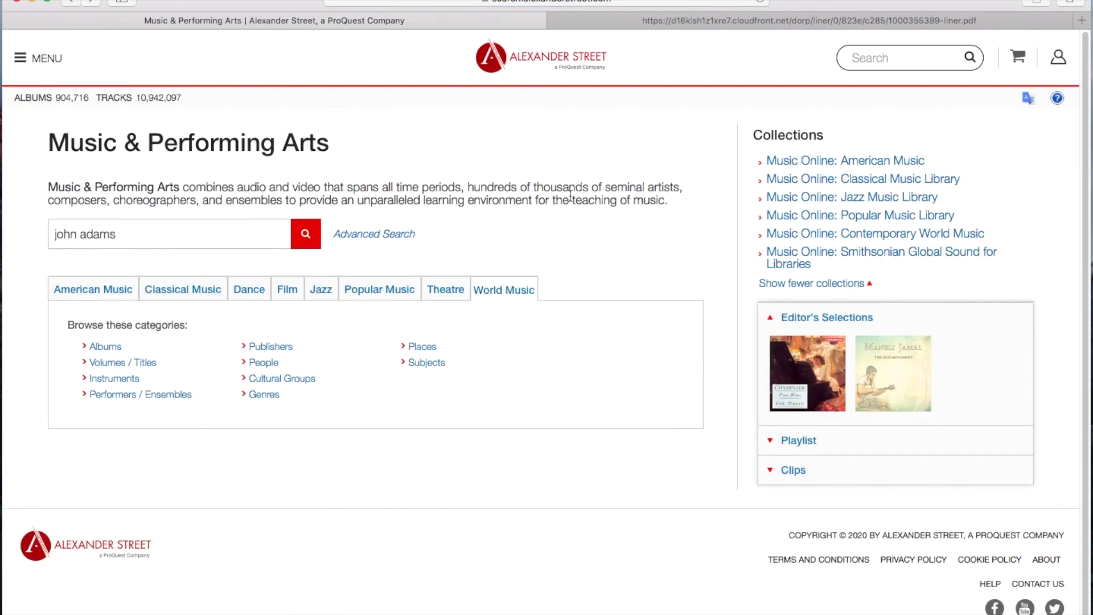